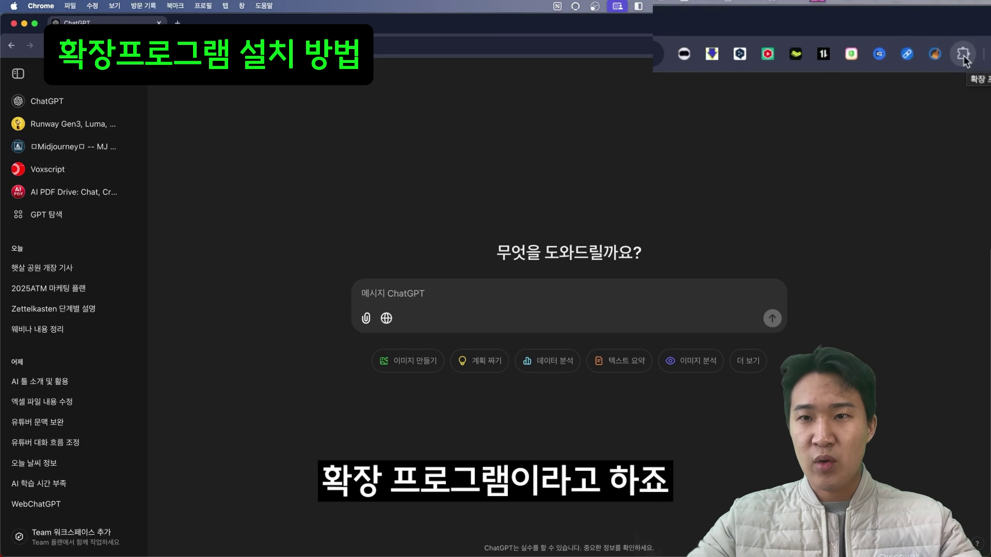
- Check the quick list of extensions and open the extension management page to look through everything installed
click(962, 55)
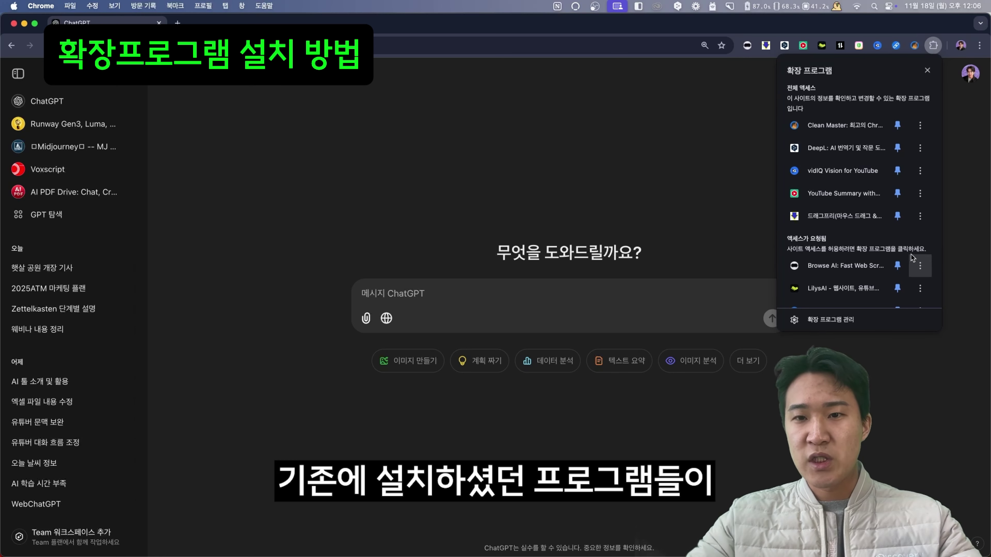
scroll(854, 209, down, 1)
scroll(854, 210, down, 4)
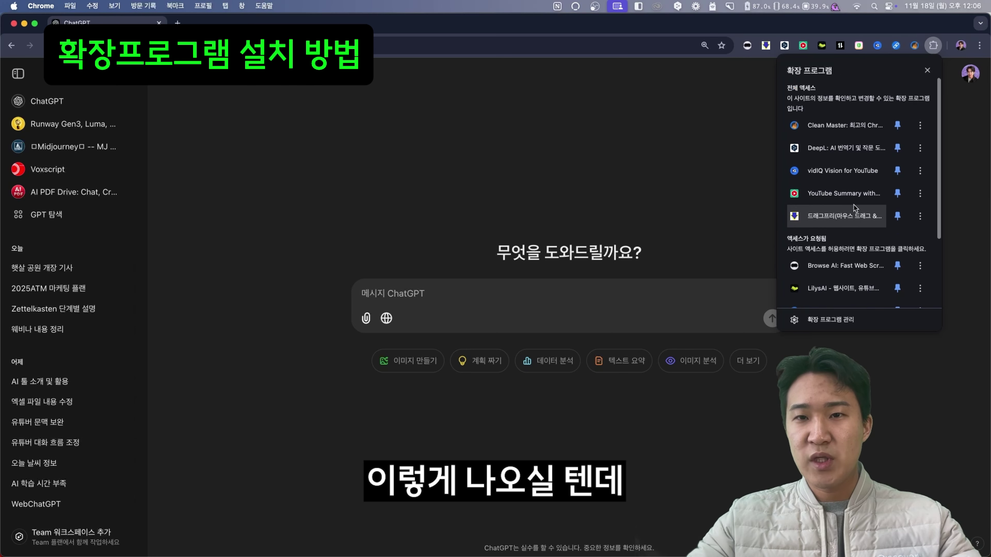
scroll(868, 265, up, 5)
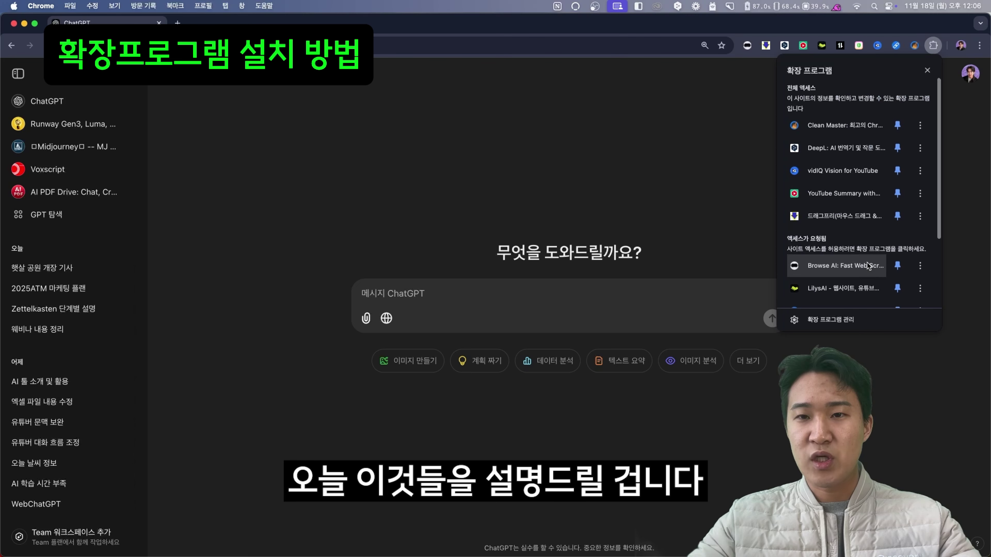
click(828, 321)
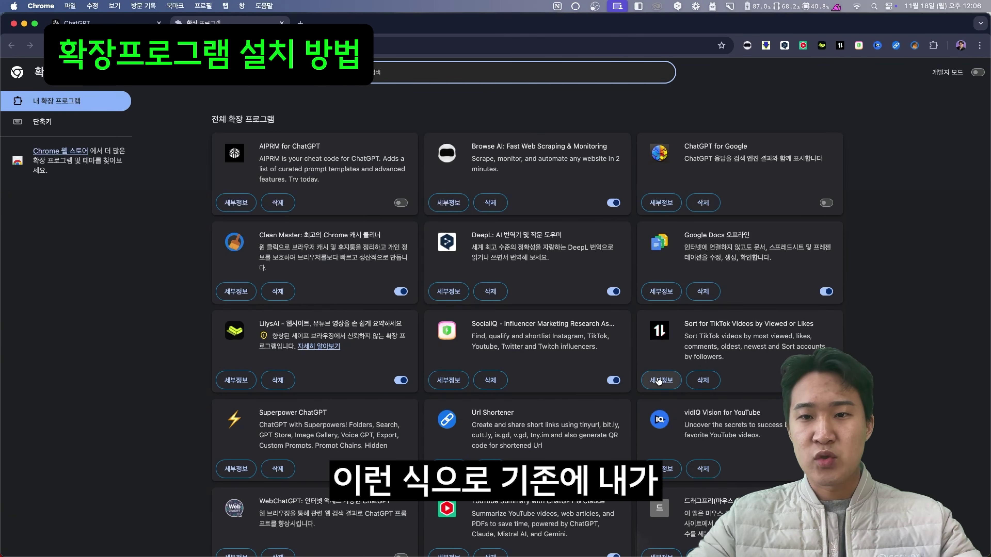
scroll(697, 455, down, 4)
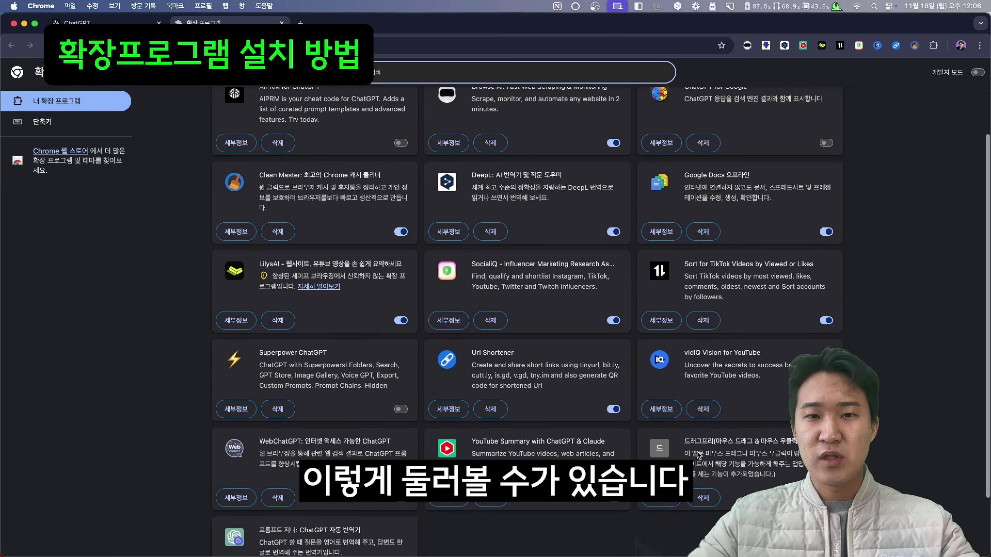
scroll(697, 455, up, 4)
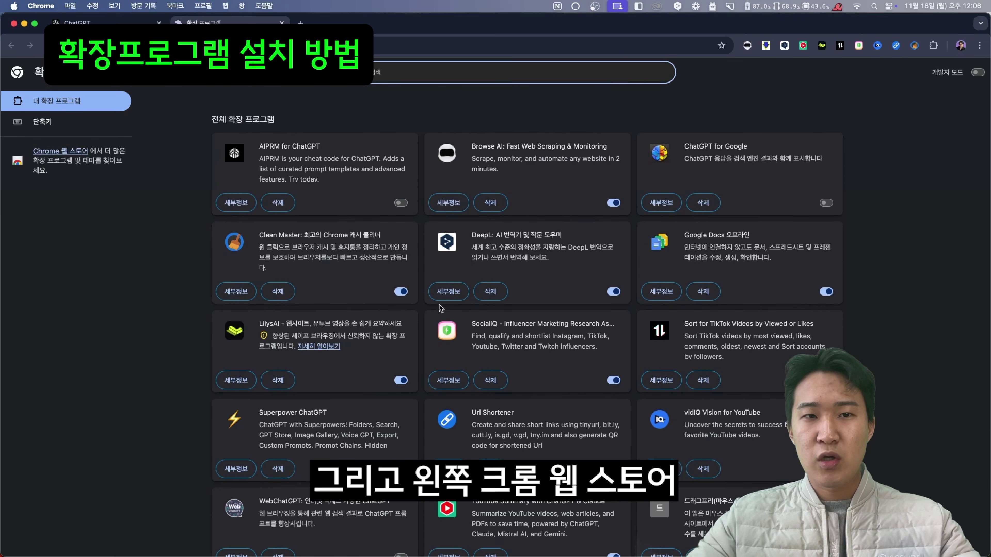
- Open the Chrome Web Store and browse its recommended and categorised extensions
click(60, 157)
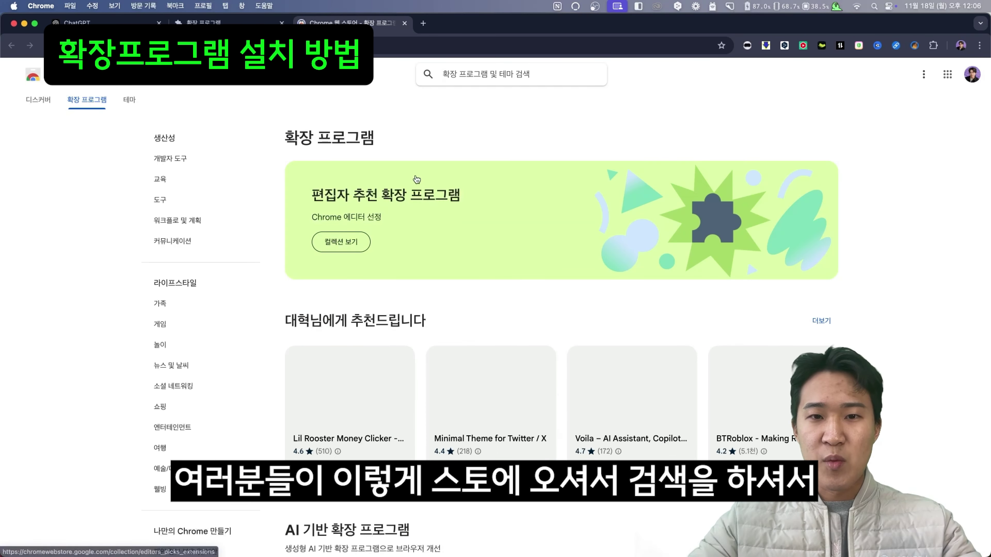
scroll(565, 318, down, 9)
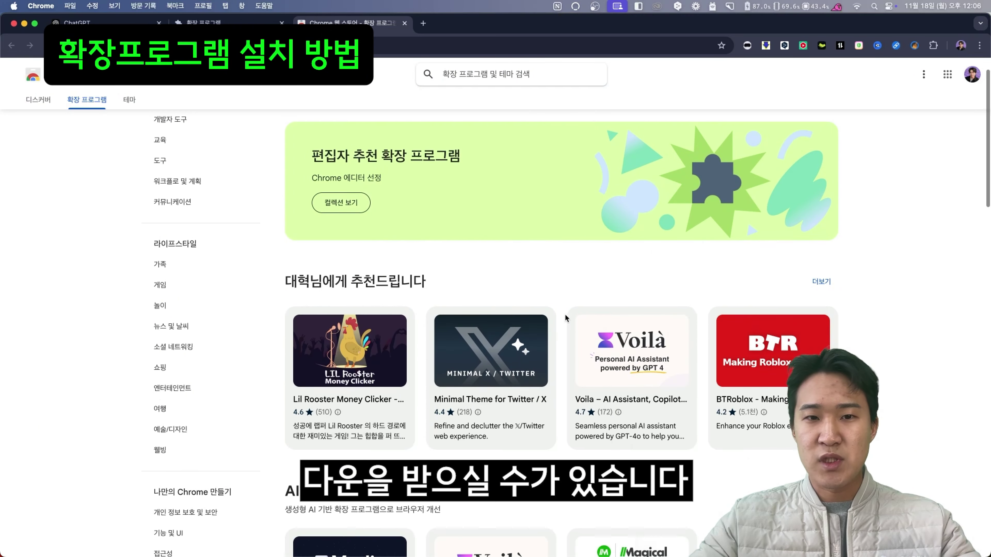
scroll(565, 318, down, 6)
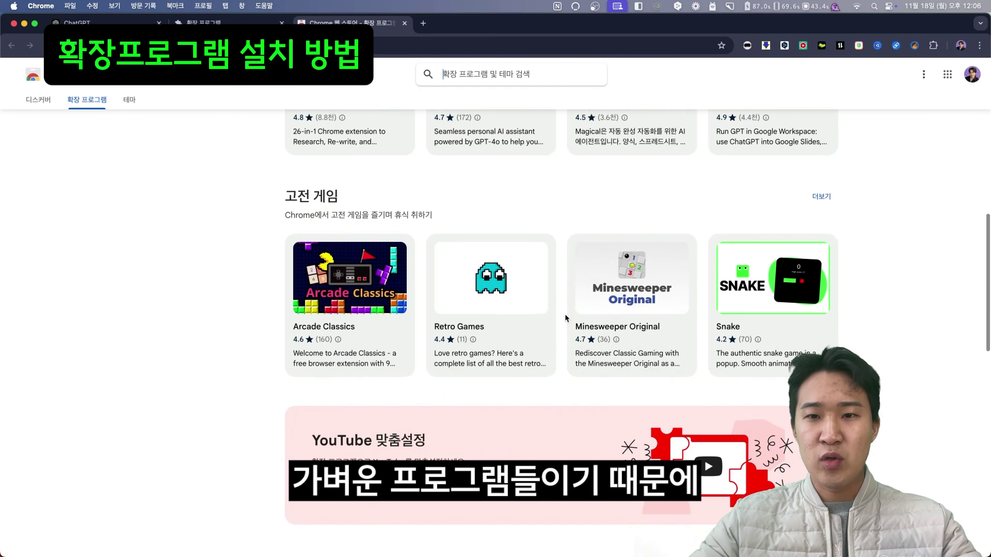
scroll(565, 318, up, 15)
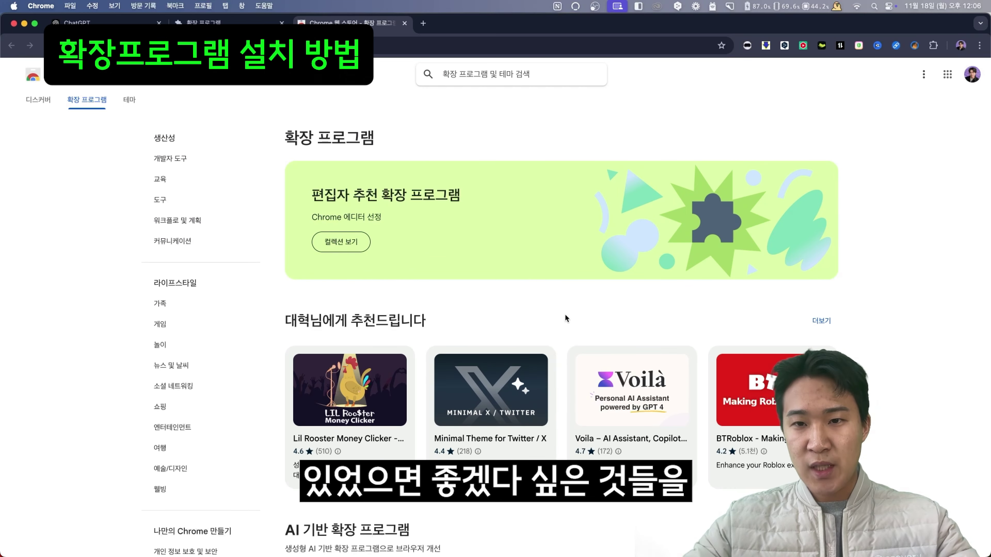
- Search the Chrome Web Store for "인스타그램" and look through the matching extensions
click(530, 78)
text(인스타그램)
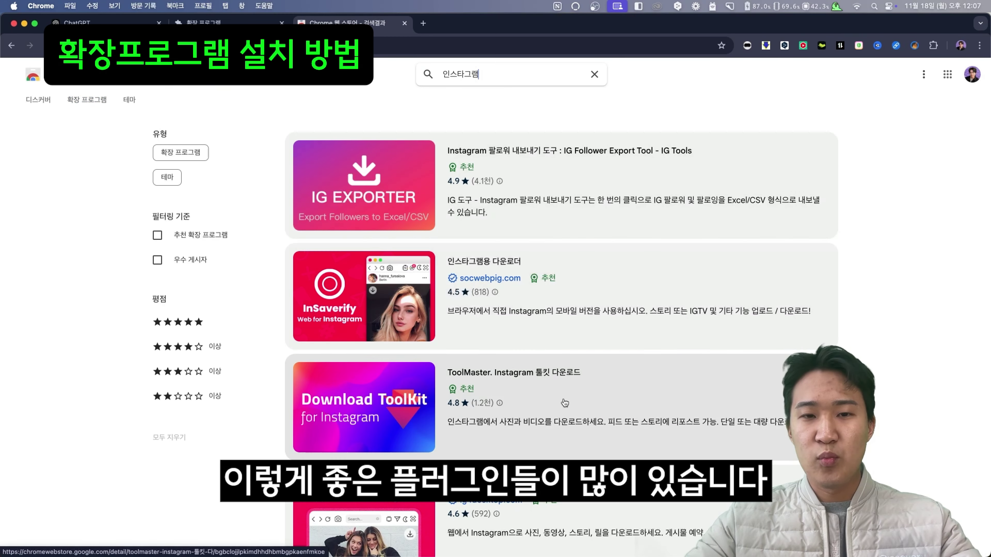
scroll(563, 398, down, 2)
scroll(563, 398, down, 15)
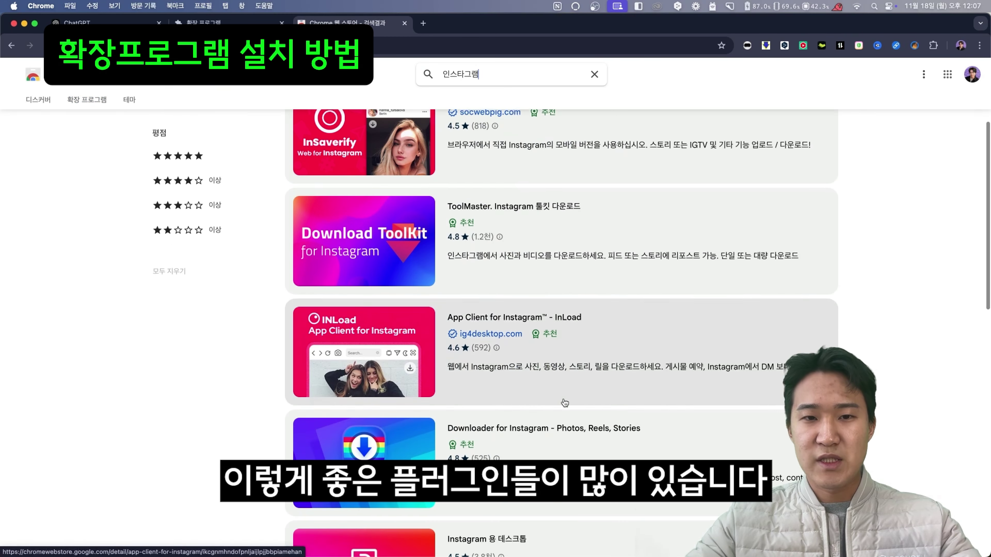
scroll(564, 403, down, 3)
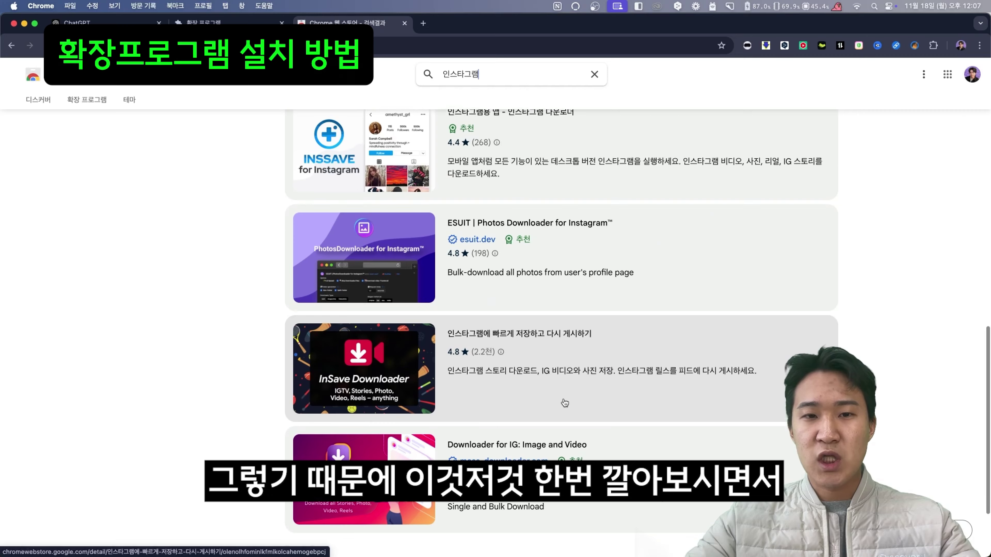
scroll(564, 403, up, 15)
scroll(564, 402, down, 1)
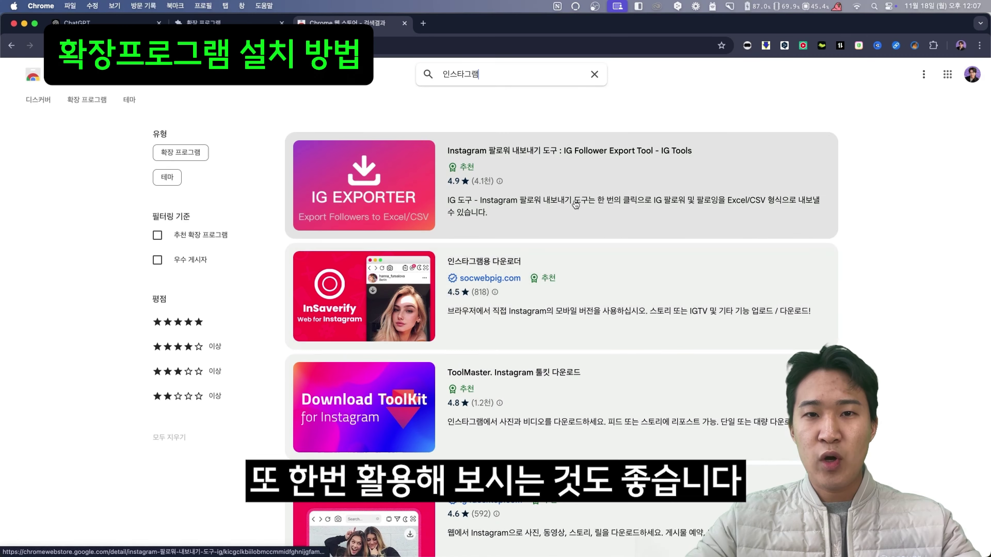
- Install the "IG Follower Export Tool - IG Tools" extension from its store page and dismiss the notification
click(566, 178)
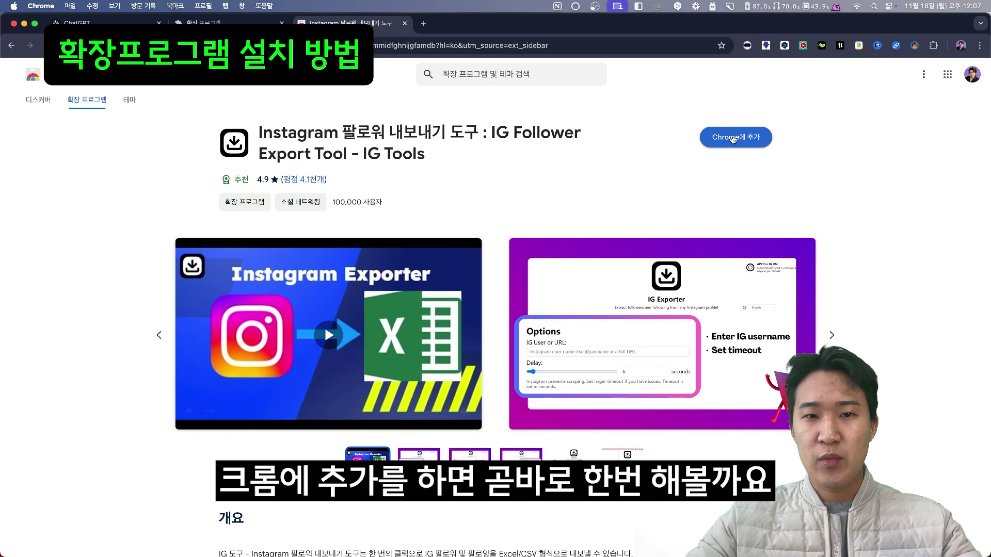
click(733, 139)
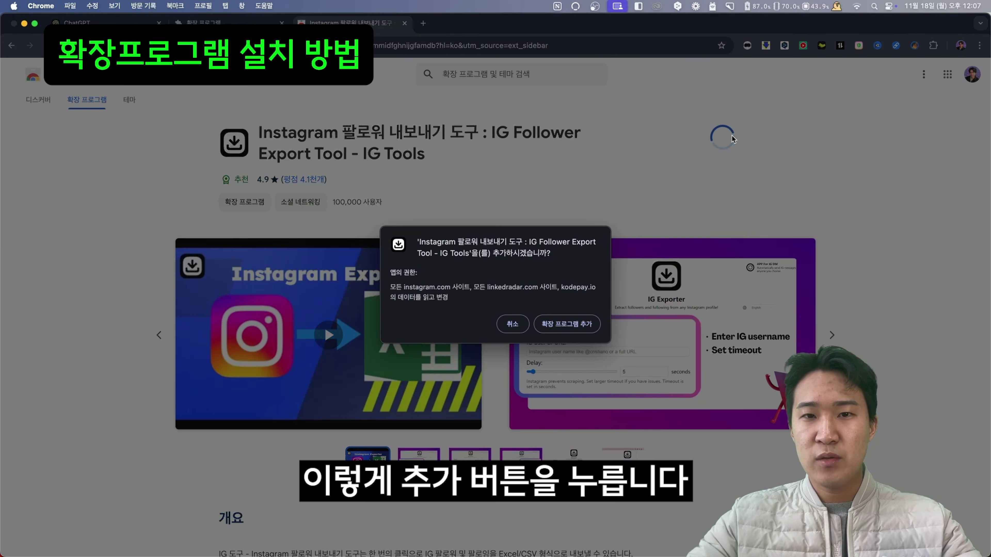
key(Return)
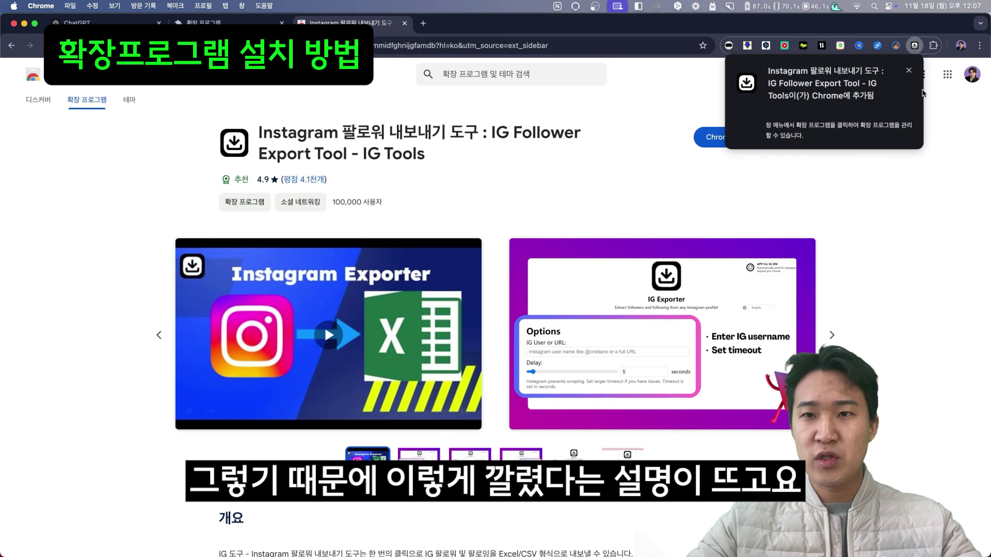
click(908, 70)
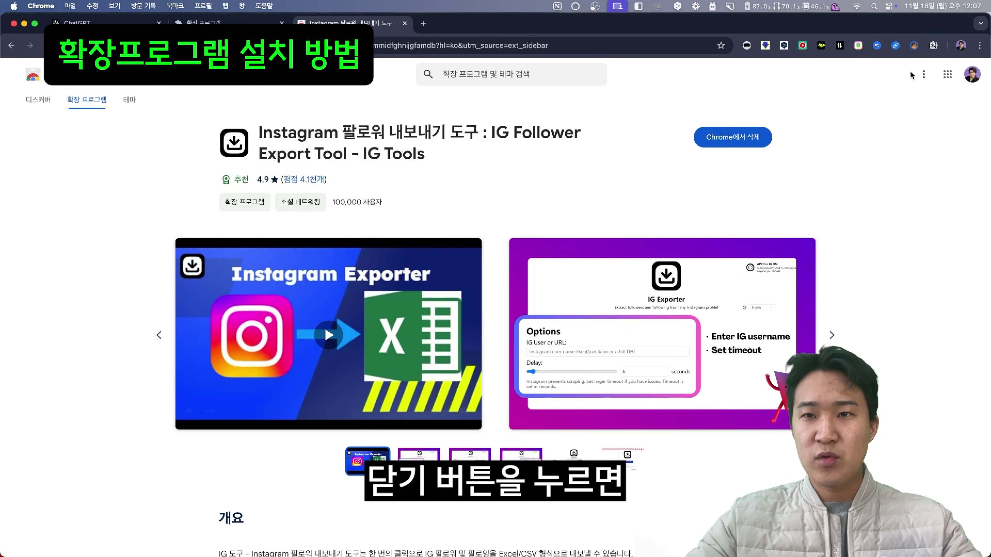
- Try pinning the newly installed Instagram follower export extension to the browser toolbar and unpin it again
click(933, 48)
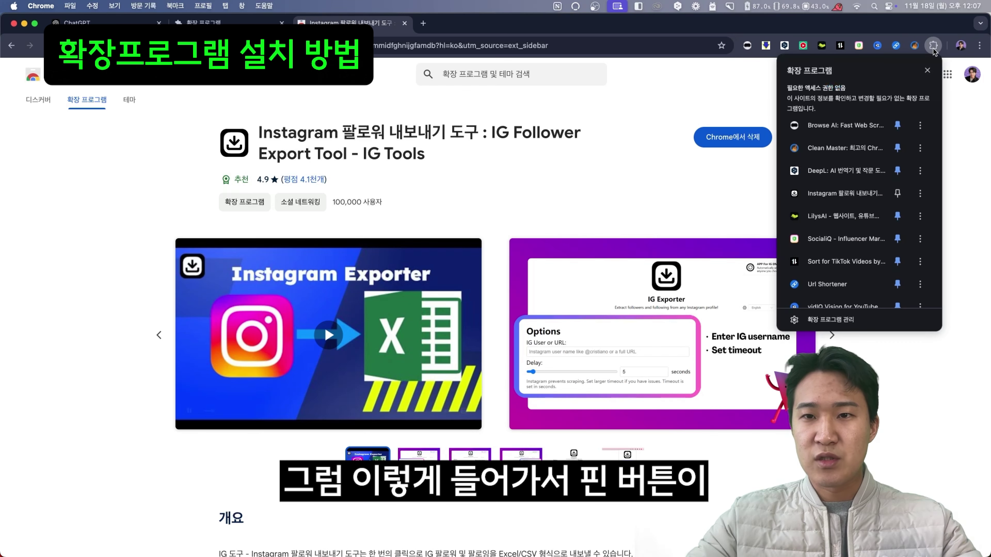
click(897, 199)
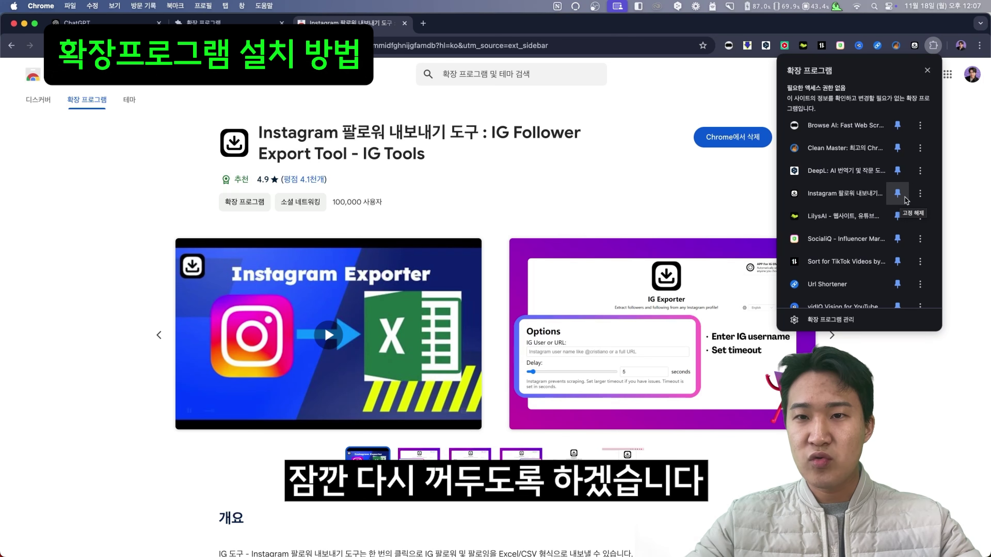
click(899, 193)
click(766, 198)
- Close the Web Store page and review the installed extensions on the management page
click(405, 23)
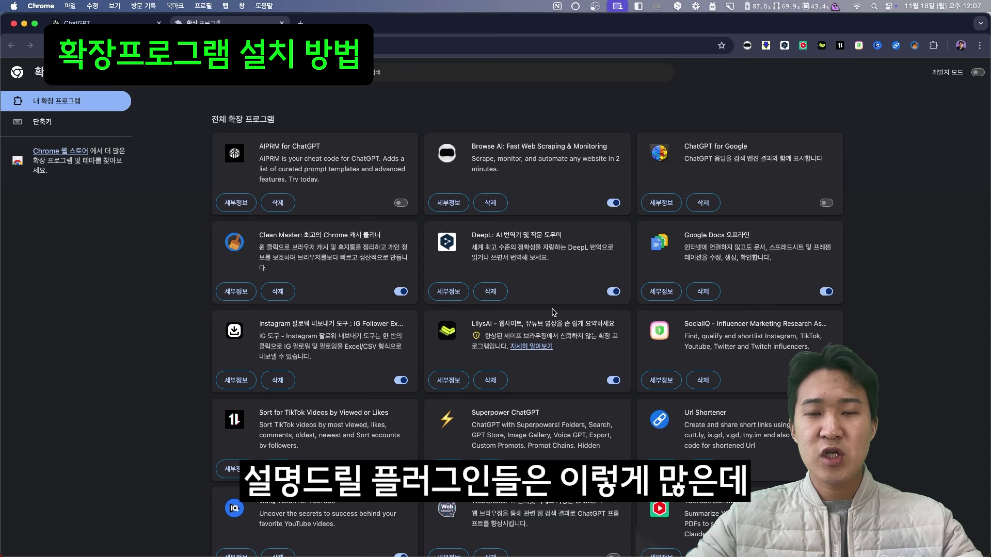
scroll(553, 312, down, 1)
scroll(554, 312, down, 5)
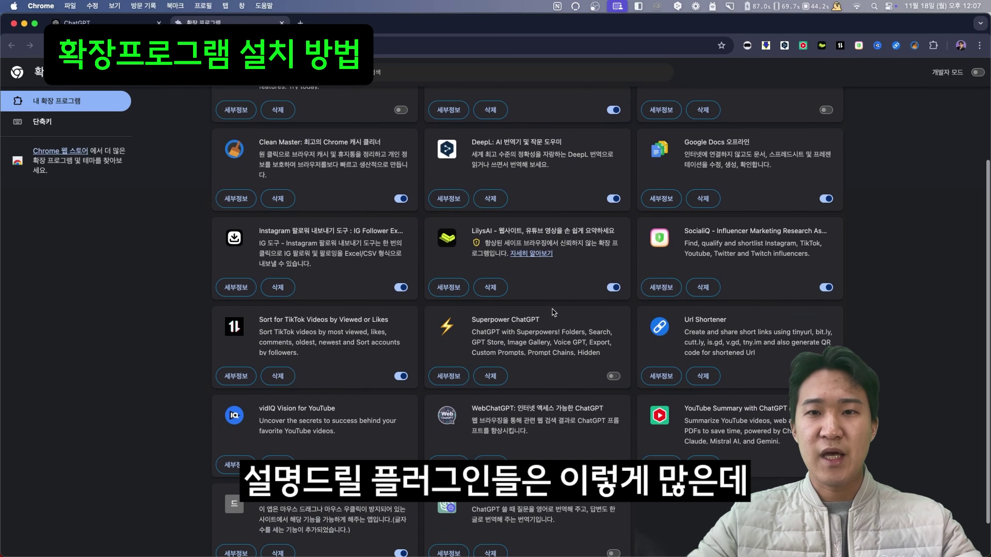
scroll(553, 308, up, 6)
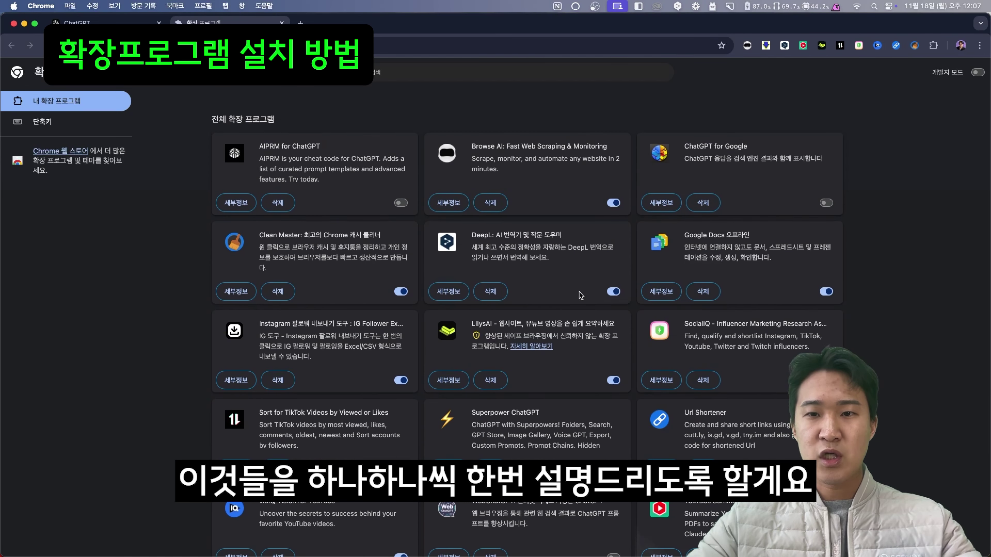
- Switch the AIPRM for ChatGPT extension on and off to test it, and leave it enabled
click(401, 203)
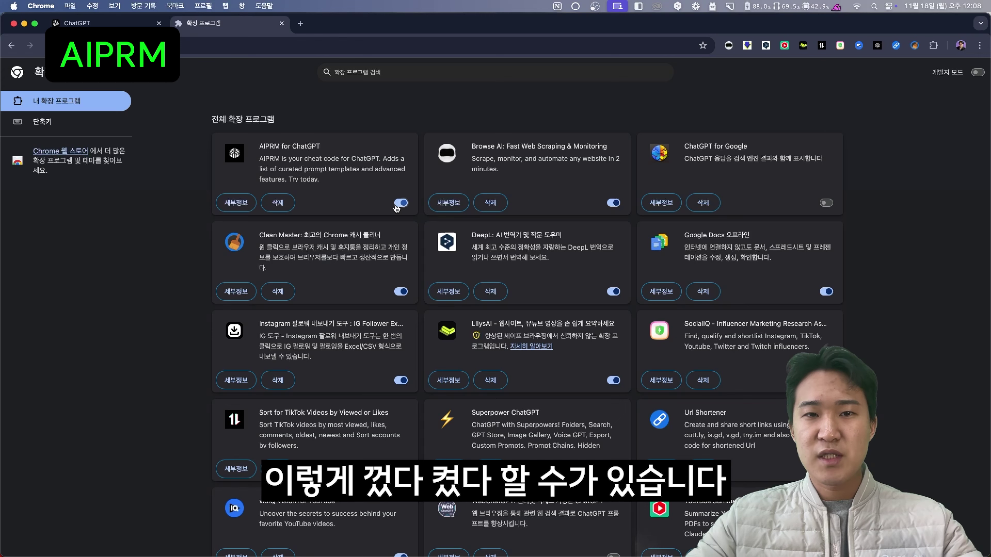
click(404, 204)
click(404, 204)
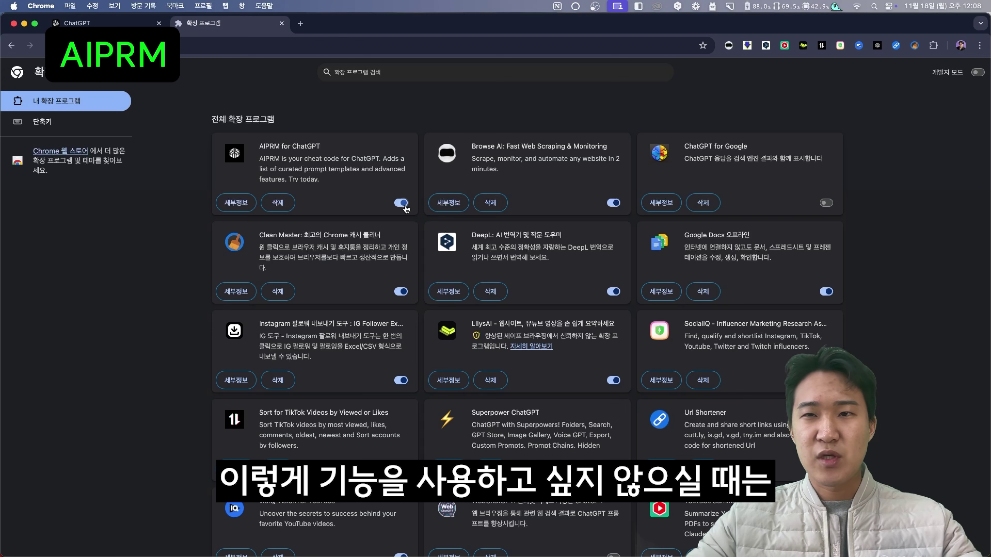
click(404, 204)
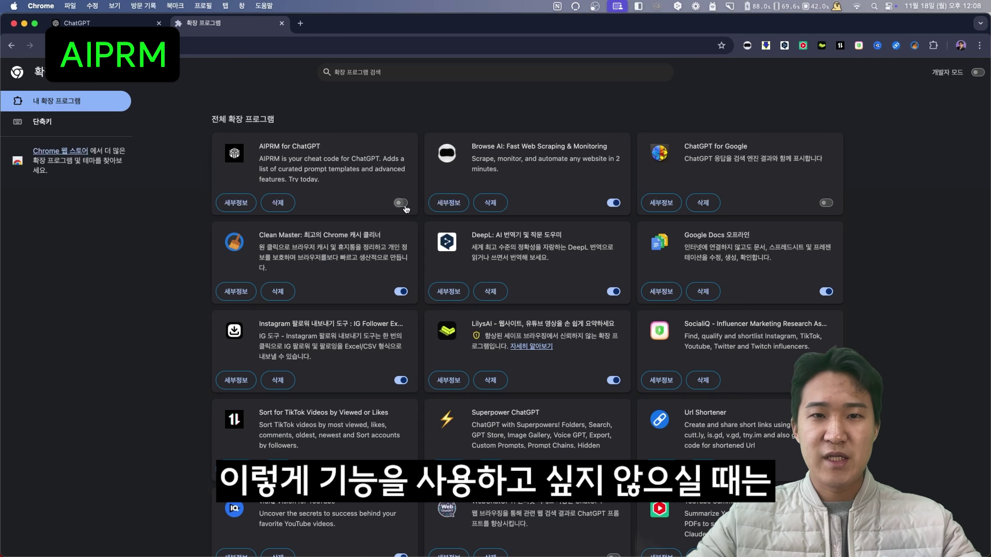
click(404, 205)
click(403, 205)
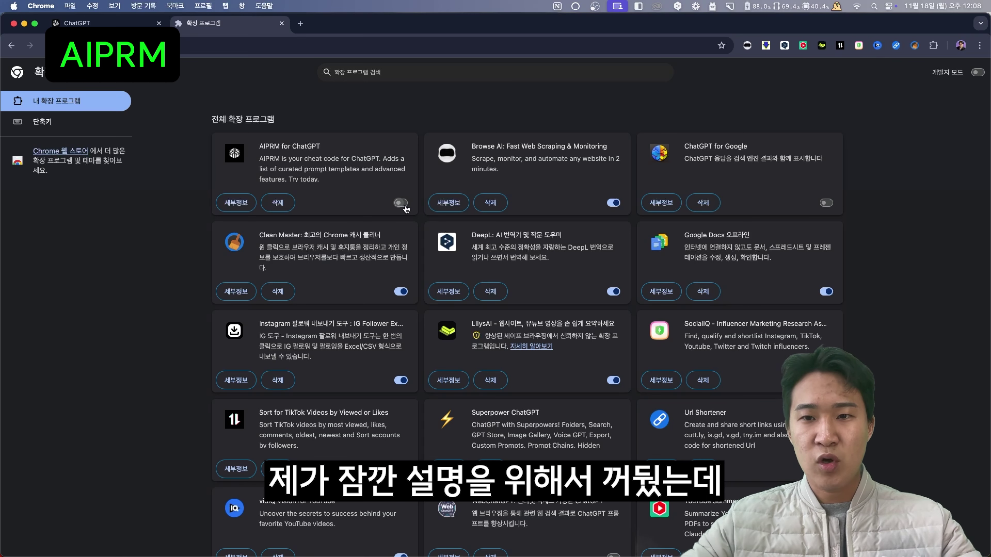
click(400, 202)
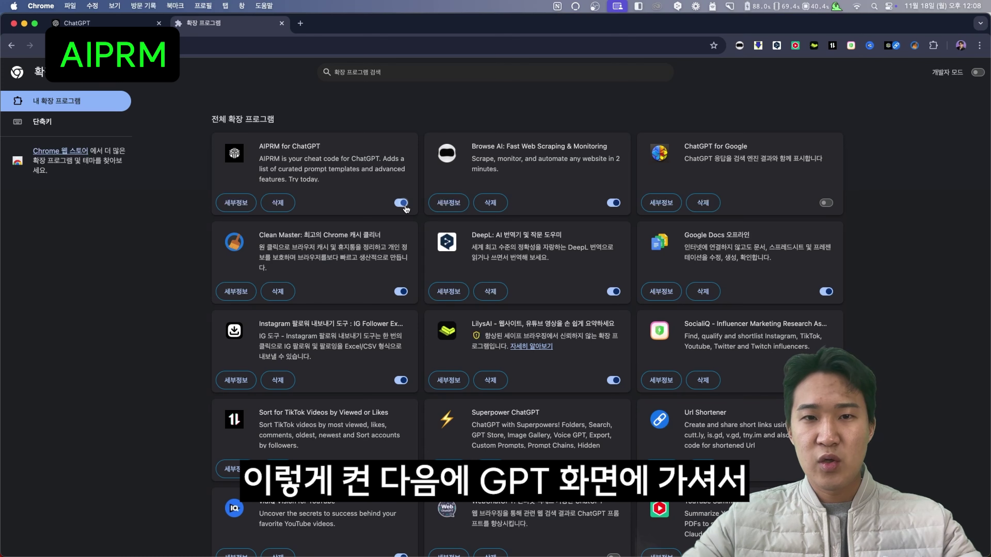
- Return to ChatGPT, reload it to load AIPRM, and browse the public prompt templates
click(97, 23)
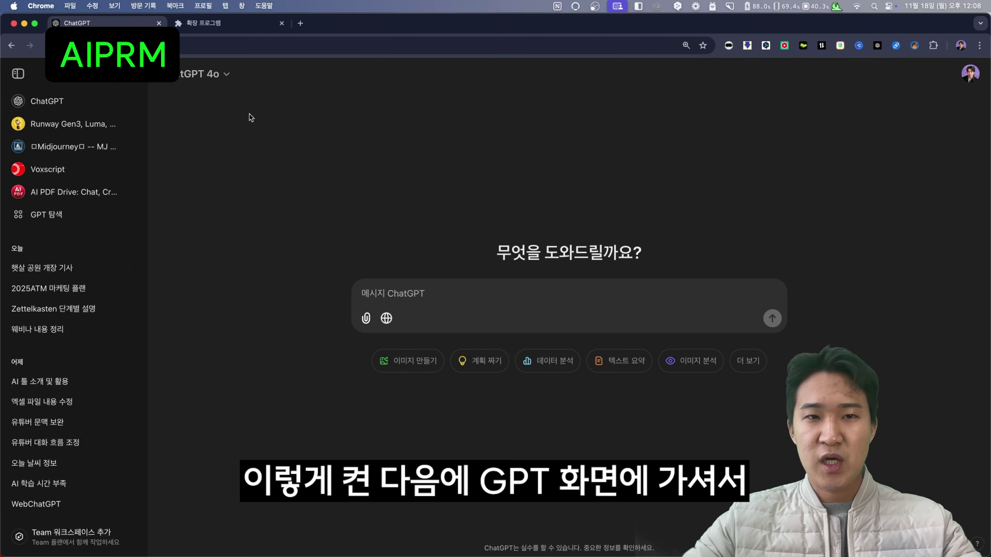
click(48, 45)
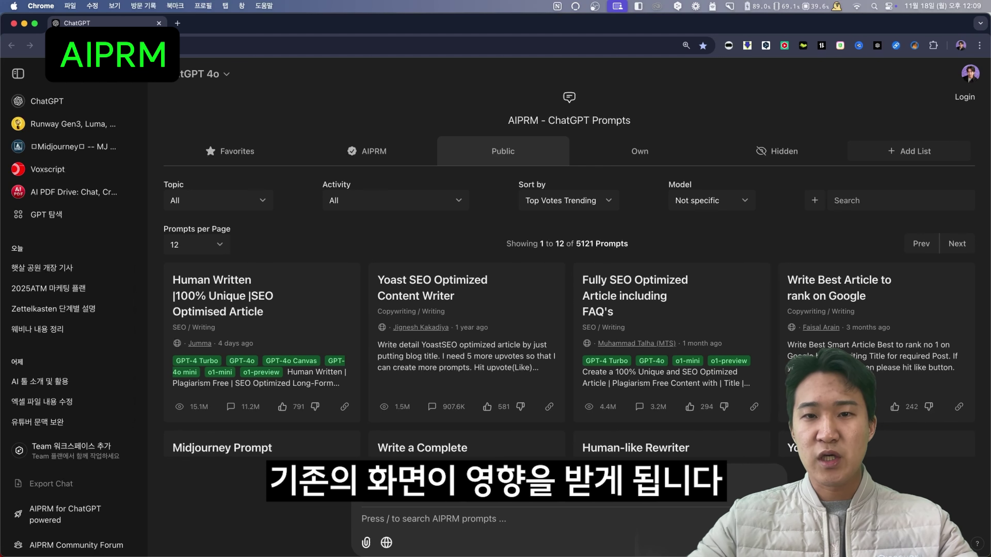
scroll(569, 396, down, 5)
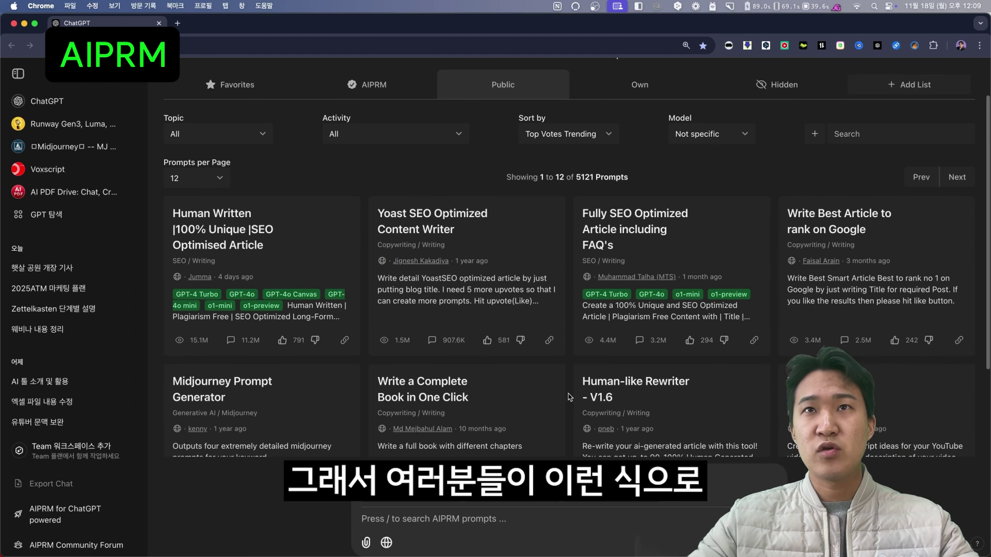
scroll(570, 396, down, 5)
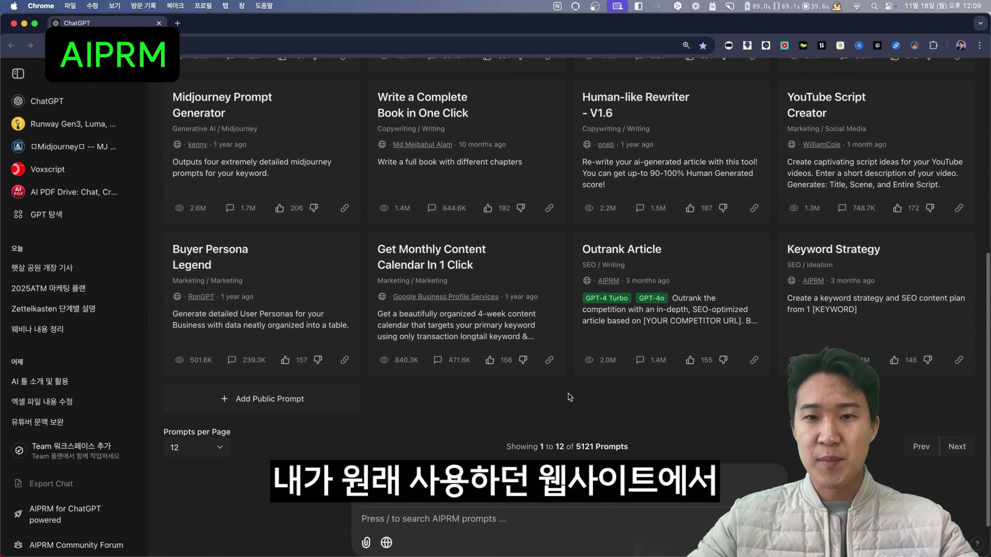
scroll(568, 394, up, 10)
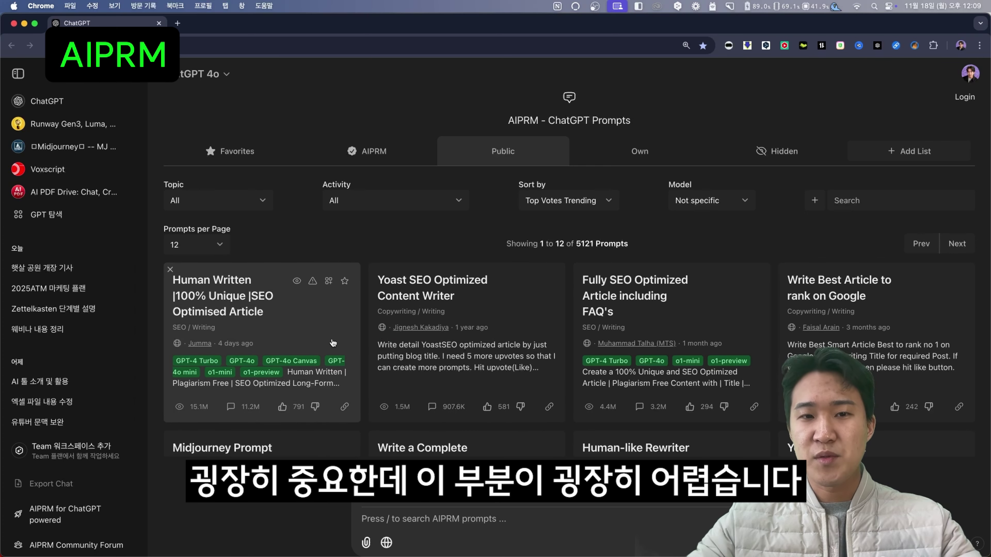
- Select the AIPRM prompt "Human Written |100% Unique |SEO Optimised Article" and look over the other prompt templates
click(304, 321)
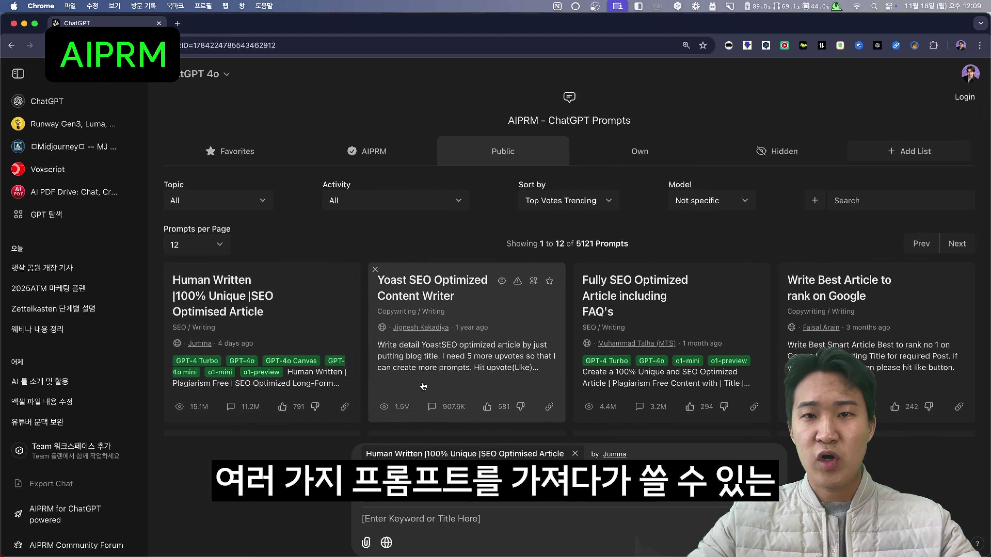
scroll(663, 400, down, 1)
scroll(663, 399, down, 8)
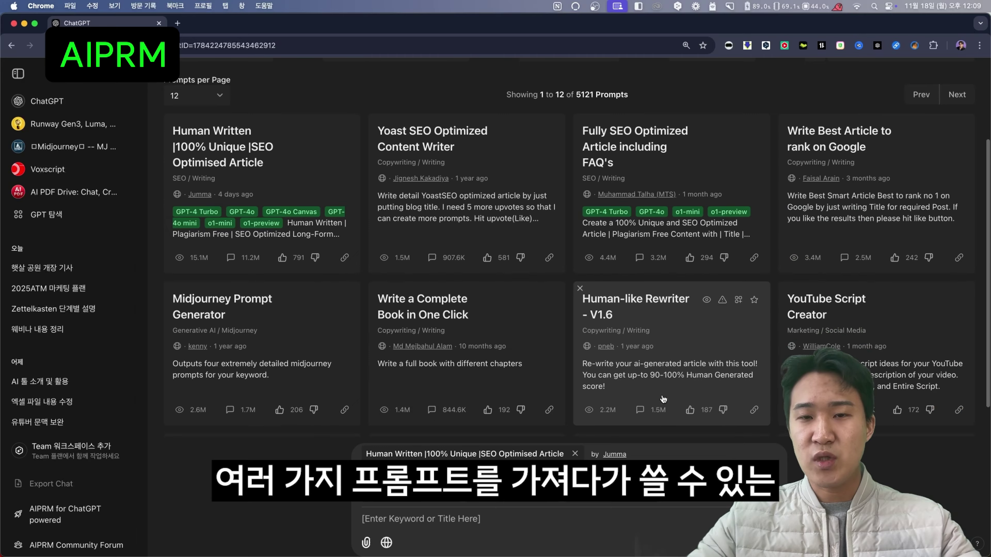
- Choose the AIPRM prompt "Midjourney Prompt Generator" and submit it with the keyword 스포츠카
scroll(663, 399, down, 2)
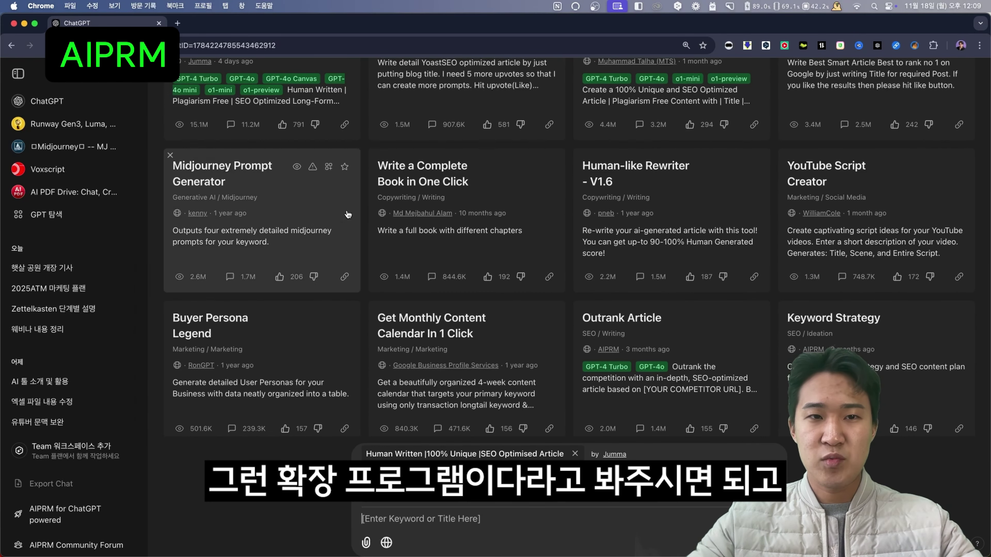
scroll(290, 215, up, 3)
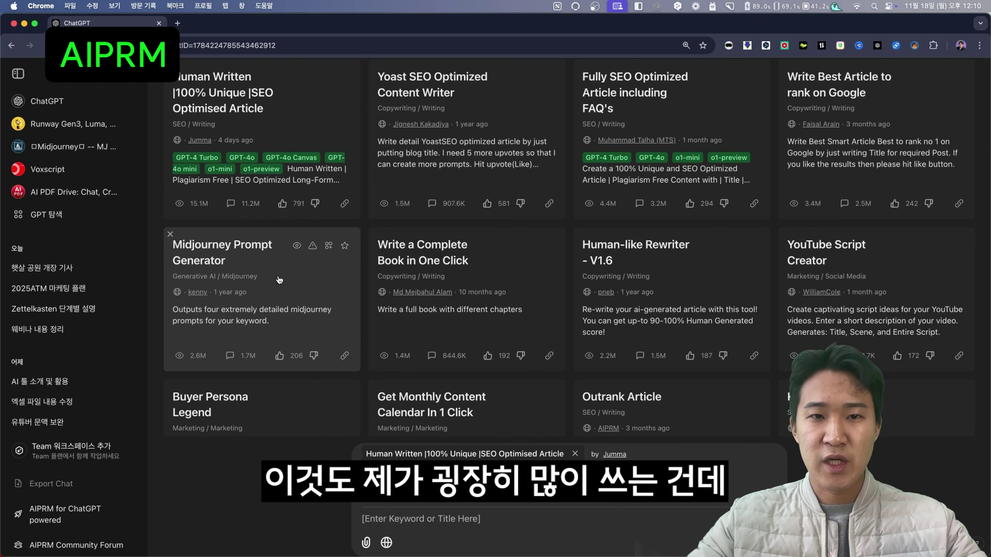
click(279, 279)
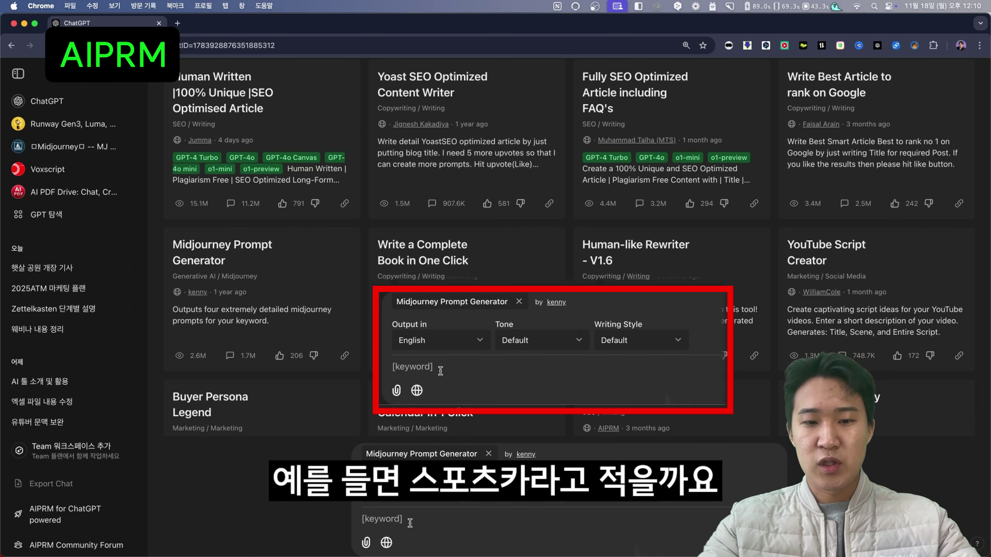
text(스포츠)
text(카)
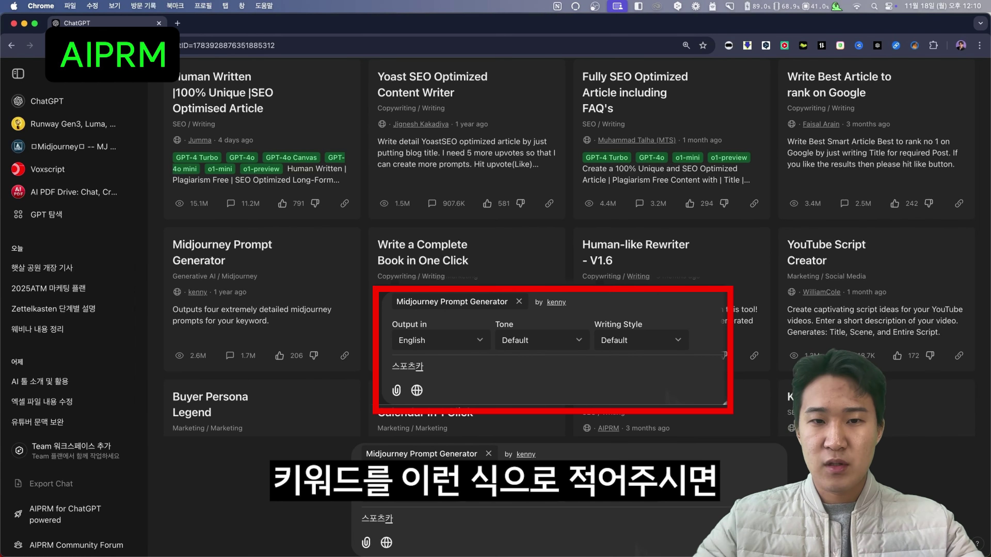
key(Return)
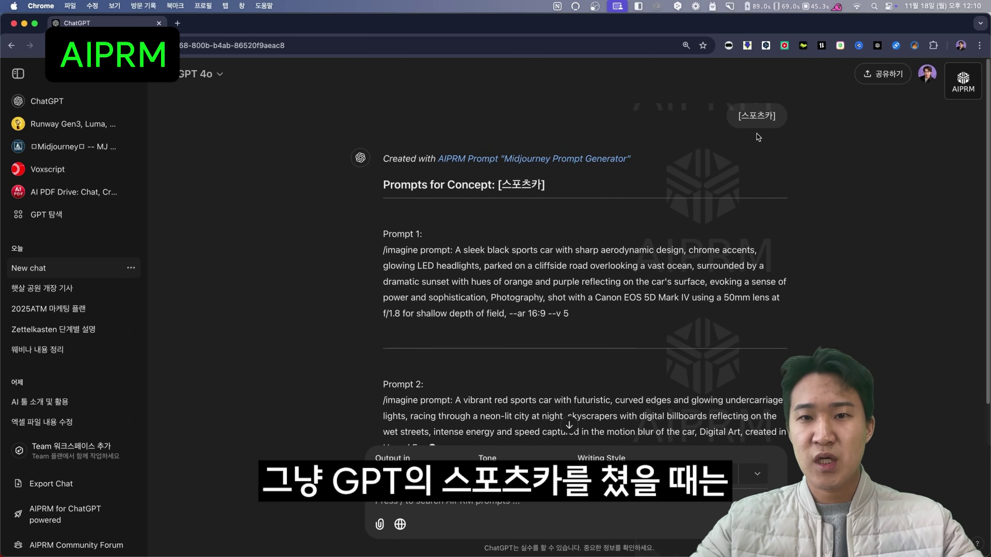
- Read through the generated Midjourney prompts for 스포츠카 and compare them with the submitted keyword
scroll(581, 257, down, 1)
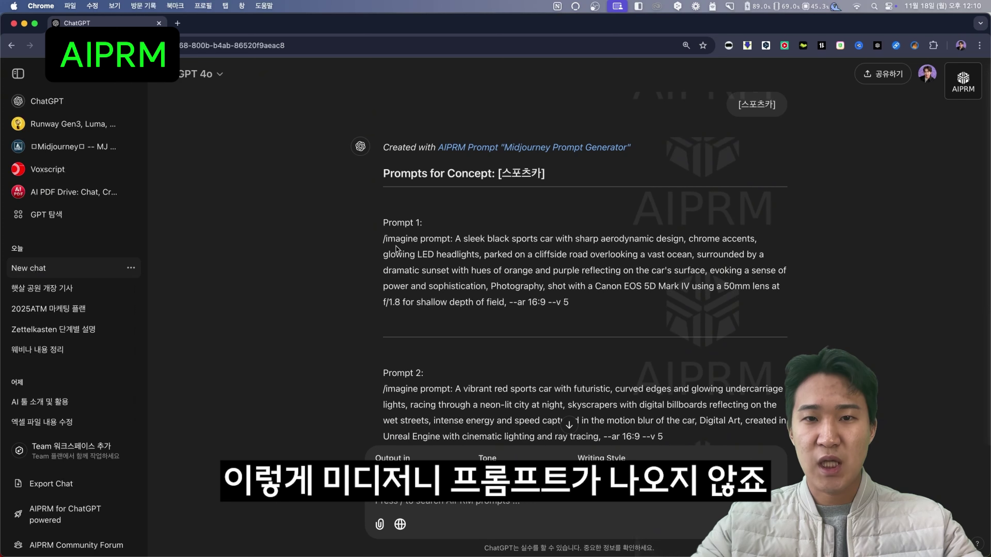
drag(377, 244, 584, 308)
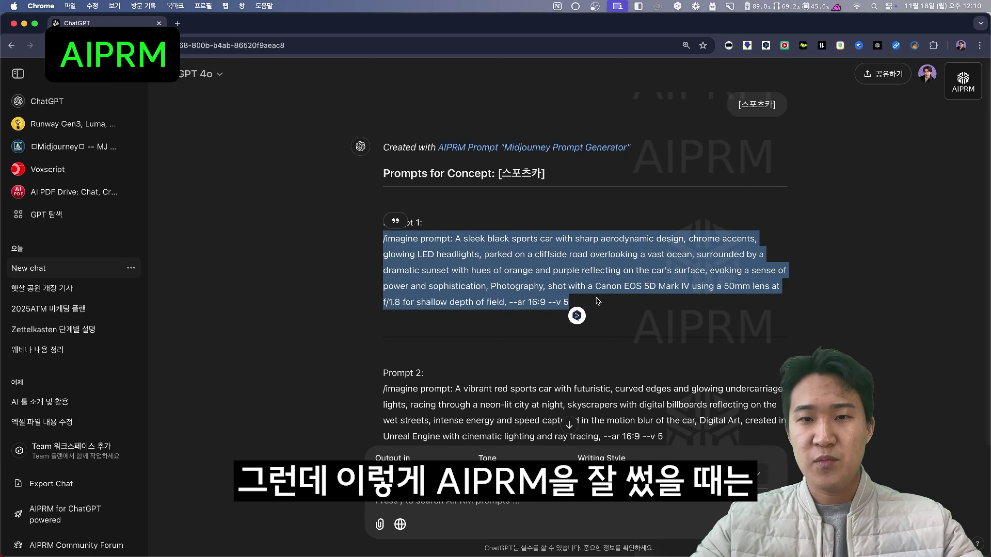
click(591, 304)
scroll(592, 303, down, 3)
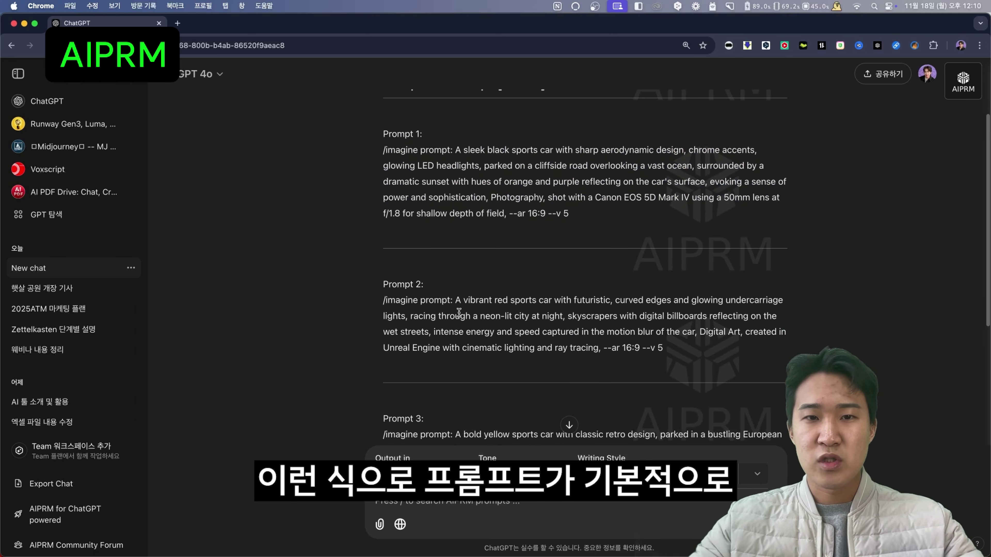
drag(382, 300, 670, 358)
click(679, 351)
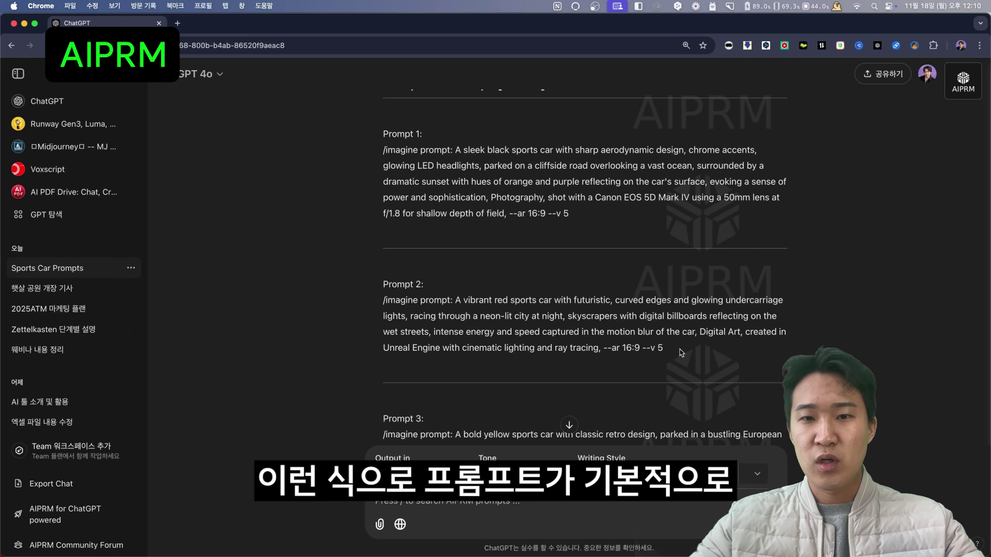
scroll(679, 350, up, 1)
scroll(680, 349, up, 3)
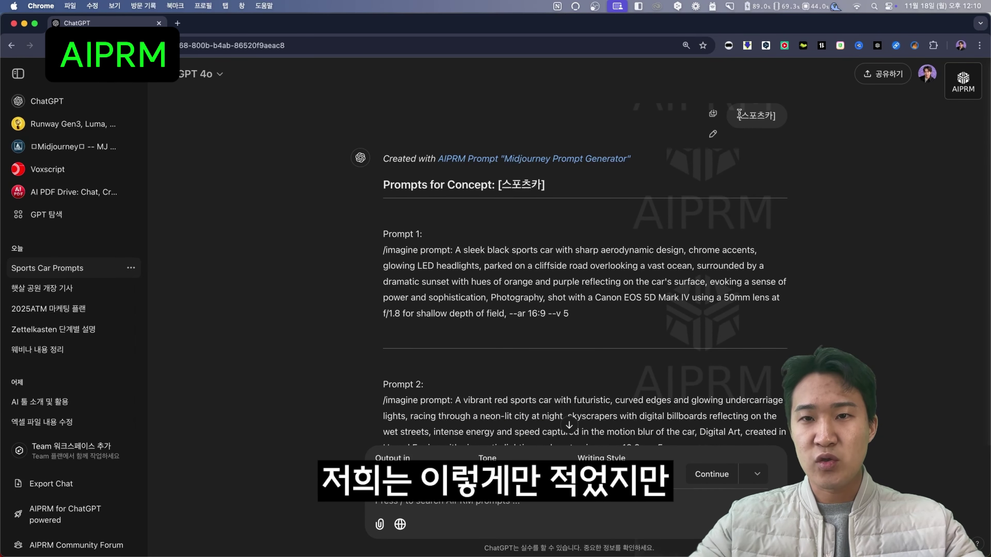
scroll(585, 401, down, 2)
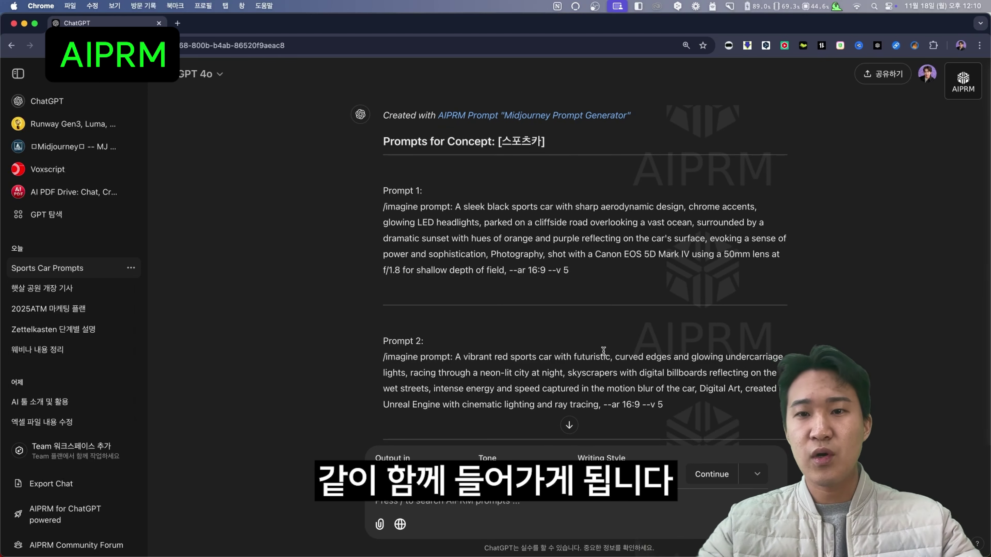
scroll(605, 355, down, 10)
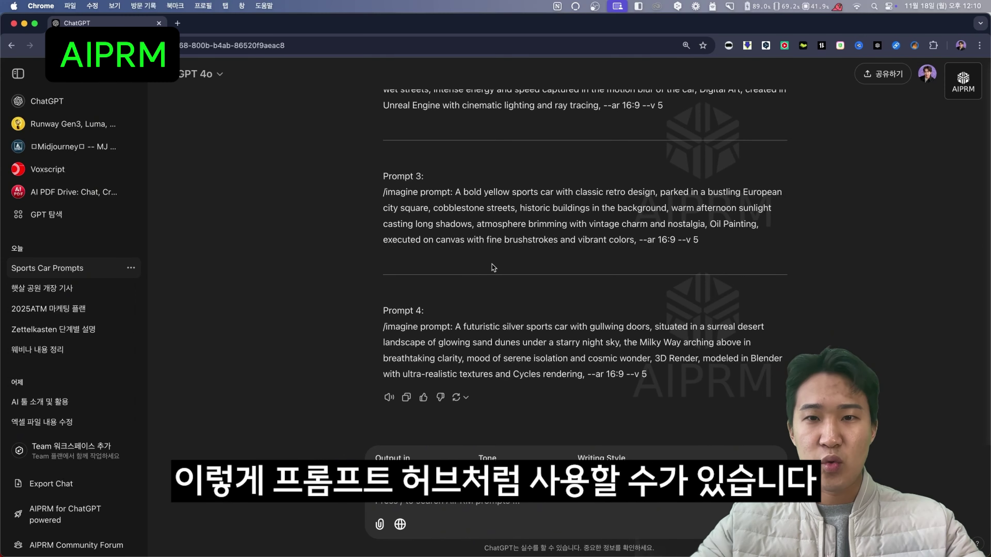
scroll(492, 264, up, 10)
scroll(492, 264, down, 8)
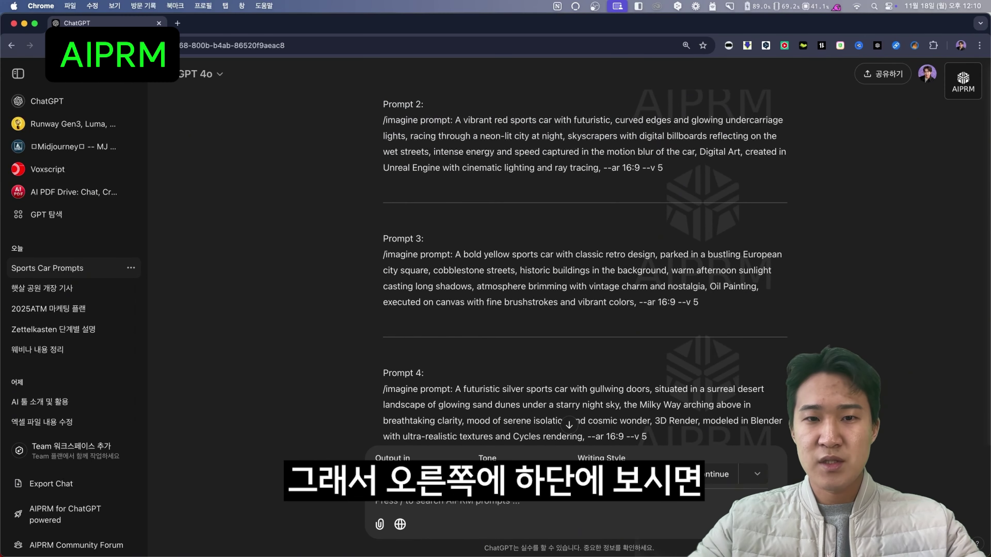
- Look over AIPRM's output language, tone and writing style options for the chat without changing them
click(425, 474)
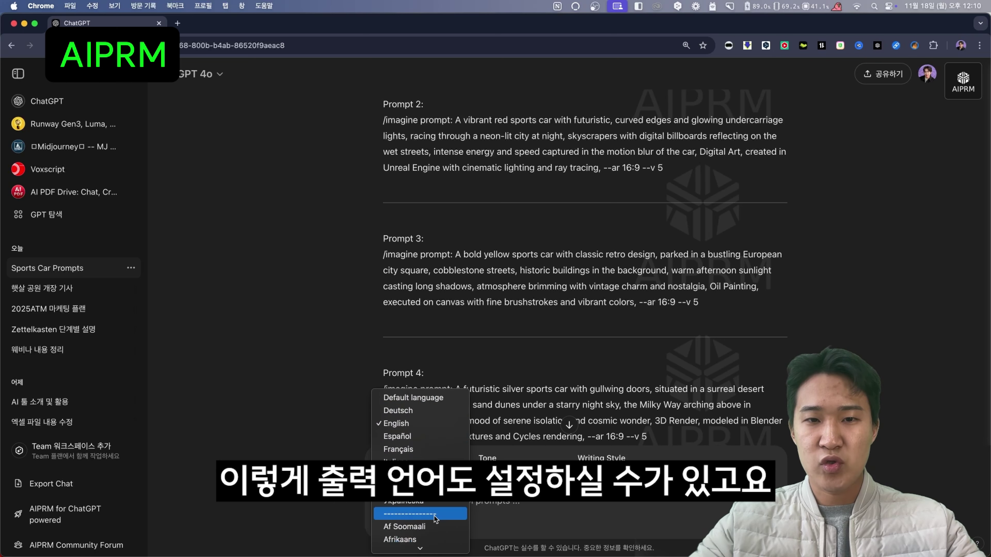
click(493, 397)
click(516, 474)
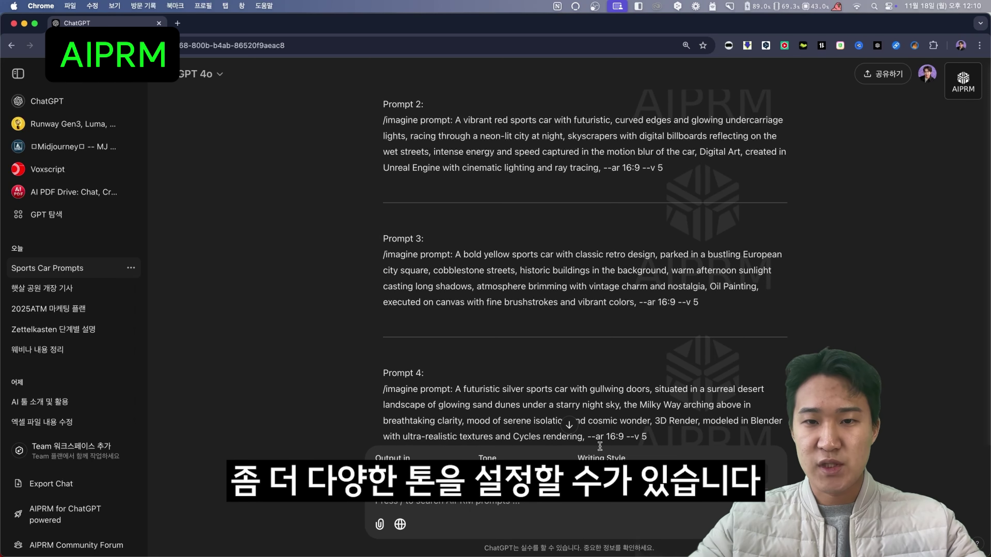
click(602, 469)
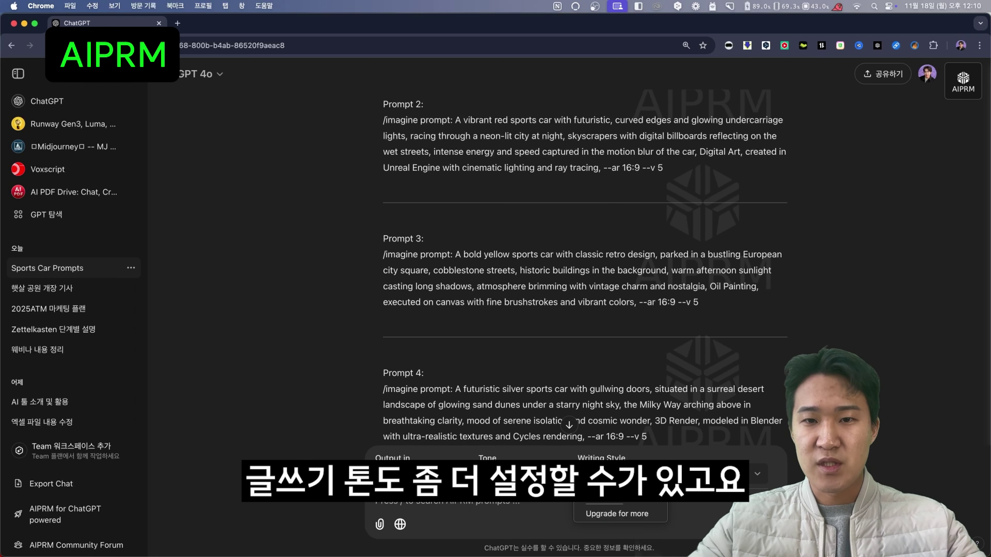
click(624, 391)
scroll(542, 318, up, 5)
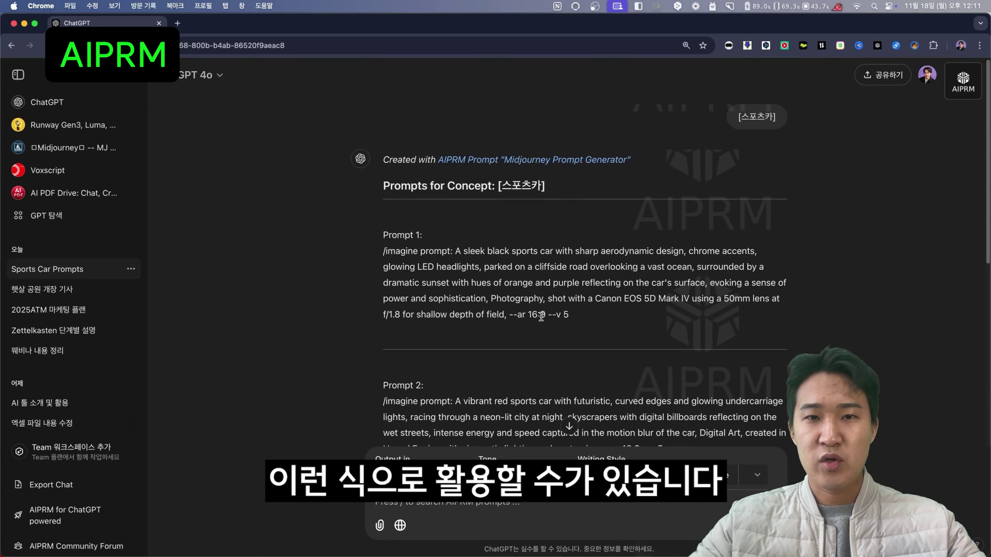
- Return to the AIPRM public prompt list and look over its activity categories and prompt templates
click(12, 45)
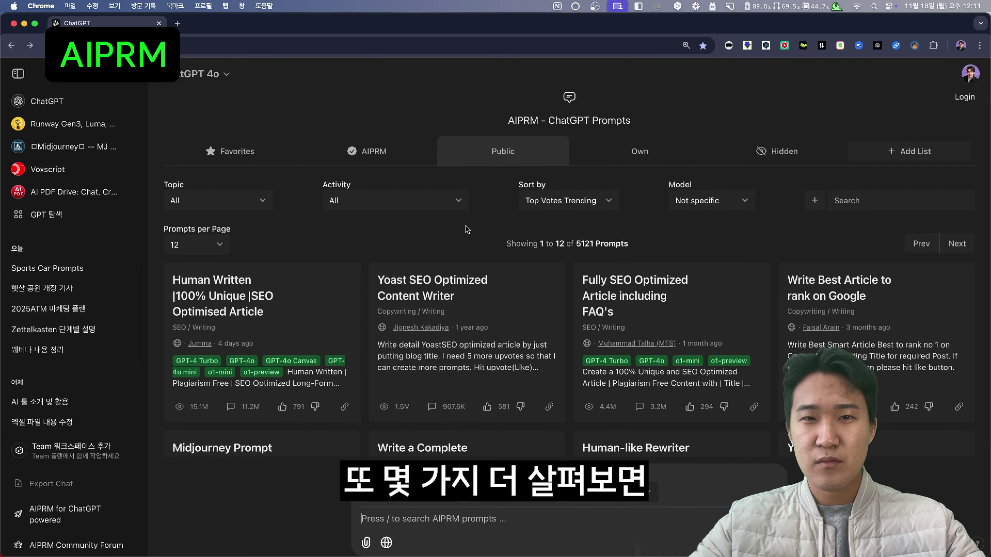
click(427, 203)
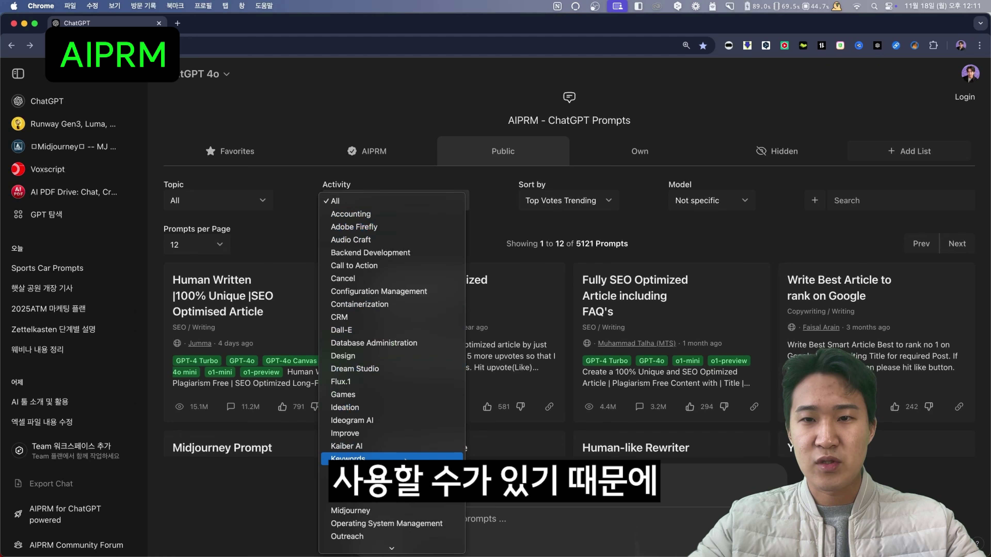
click(265, 211)
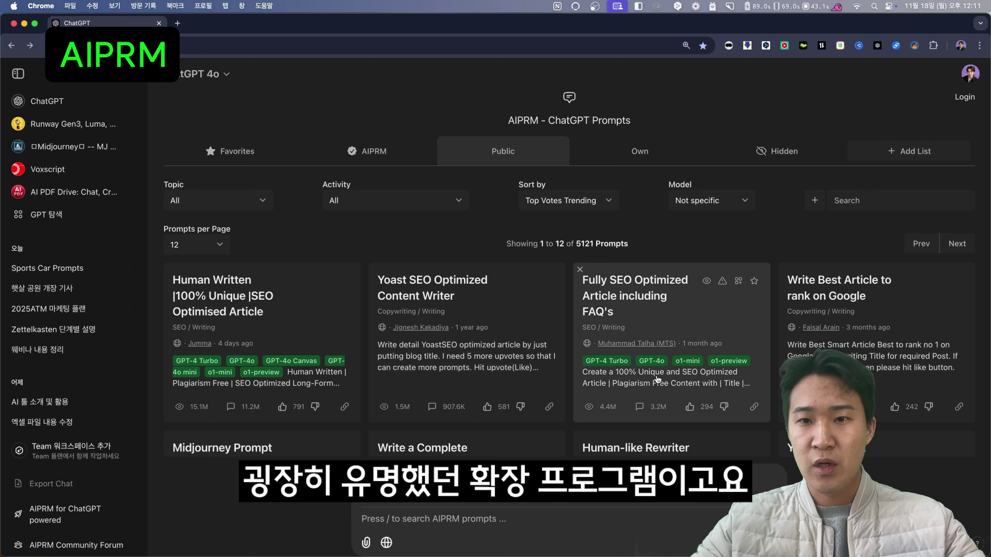
scroll(656, 378, down, 5)
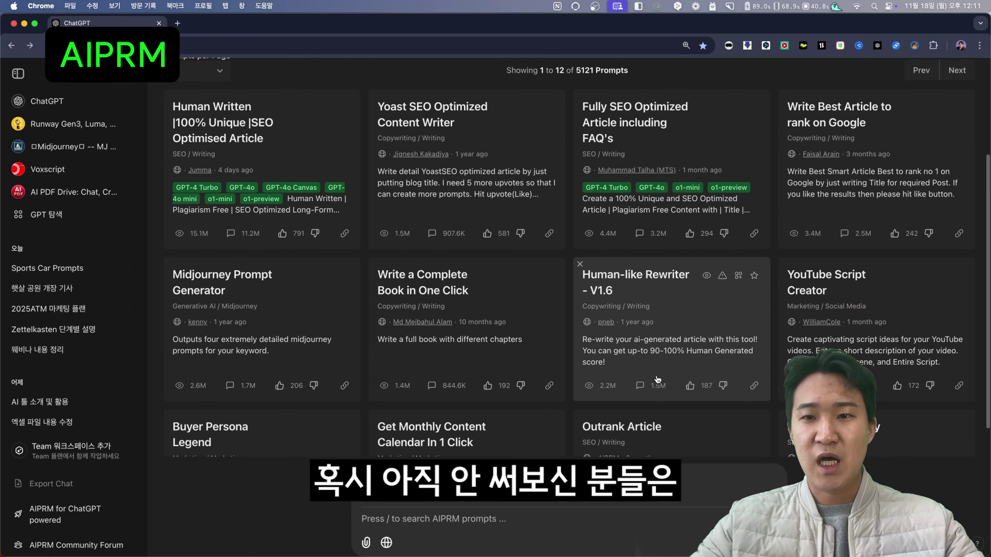
scroll(656, 378, down, 3)
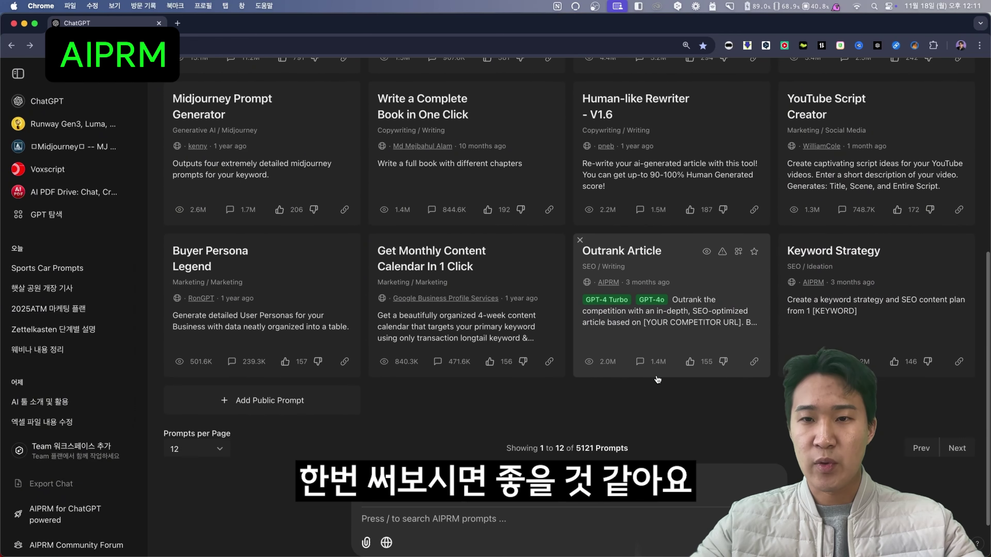
scroll(657, 380, up, 8)
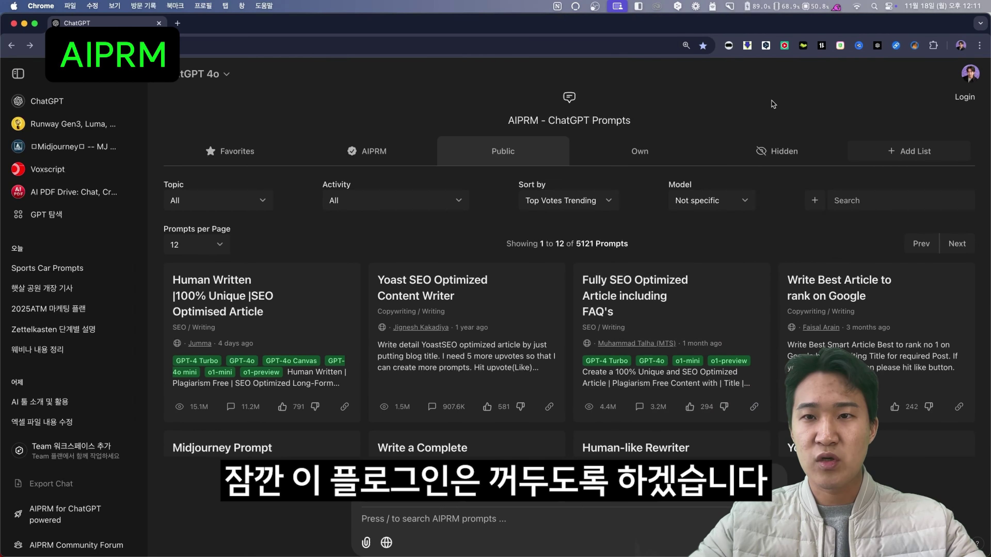
- Turn off the AIPRM for ChatGPT extension in Chrome's extension management and reload the ChatGPT page
click(933, 46)
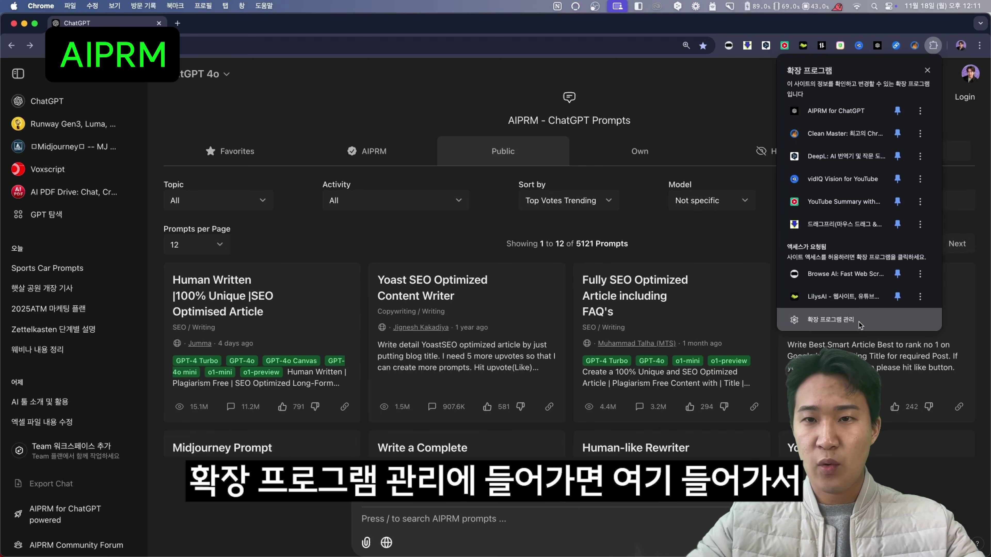
click(872, 318)
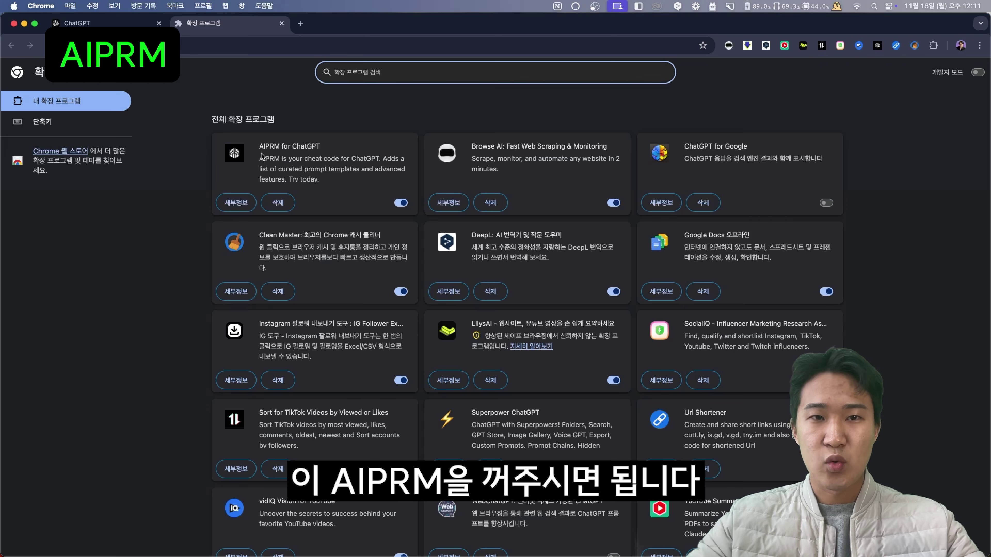
click(401, 204)
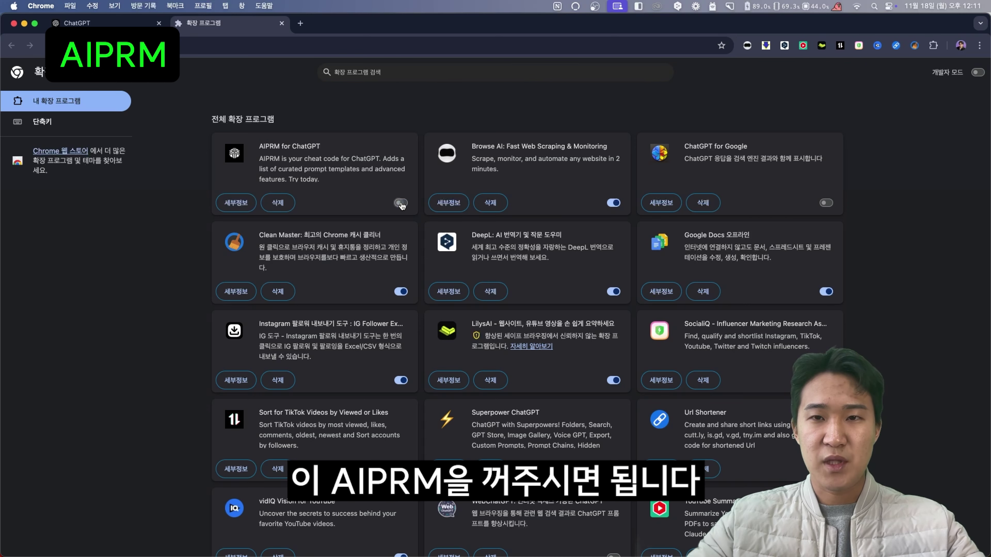
click(113, 25)
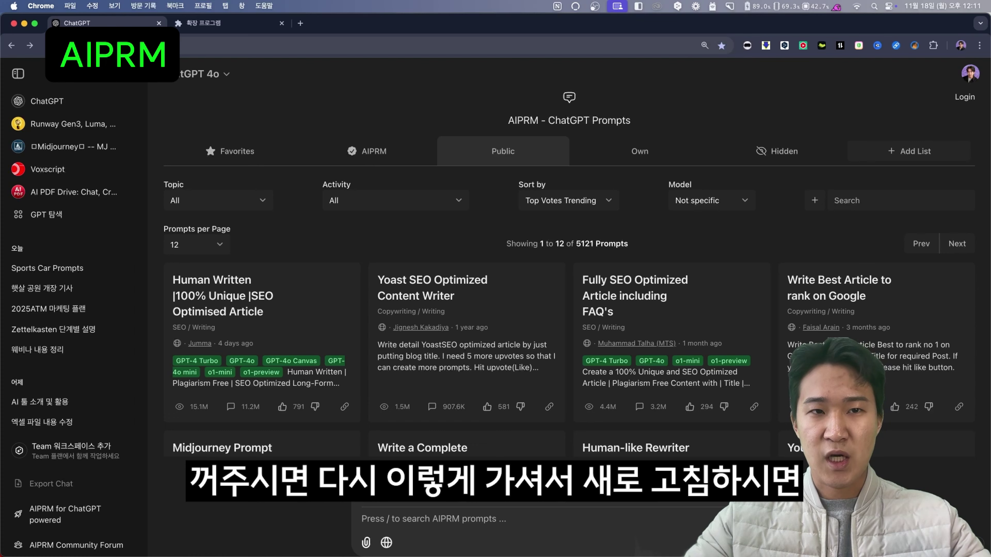
click(47, 45)
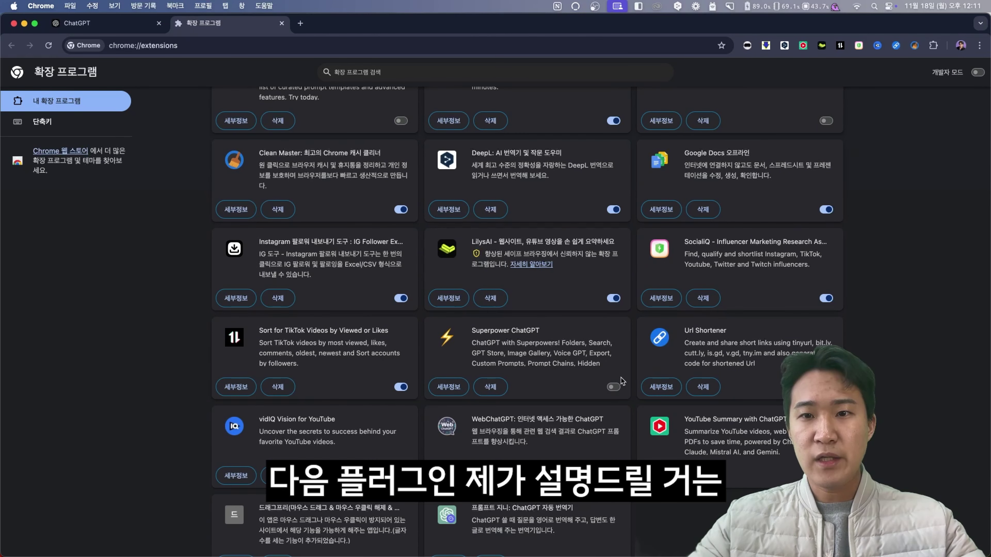
- Turn on the Superpower ChatGPT extension and return to the ChatGPT page
scroll(621, 381, down, 1)
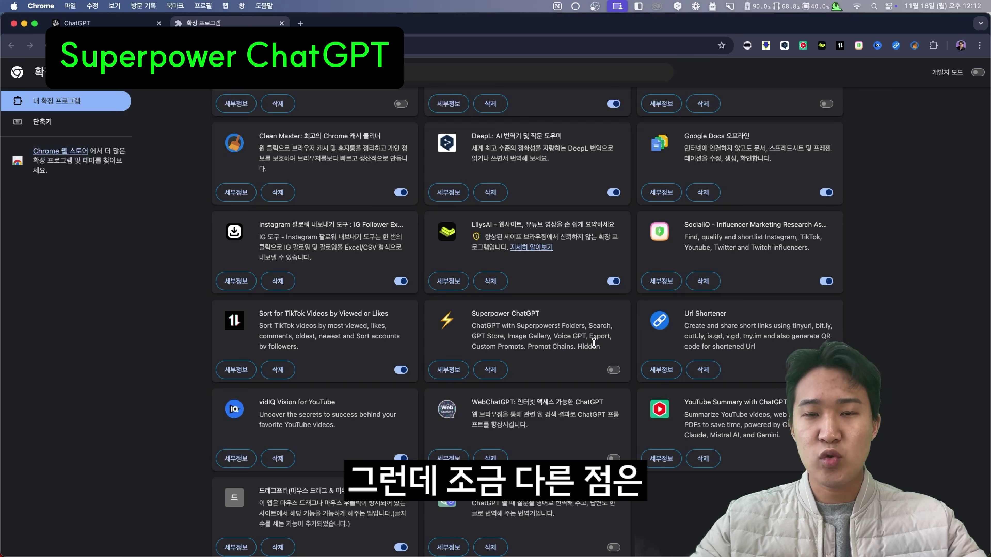
click(614, 371)
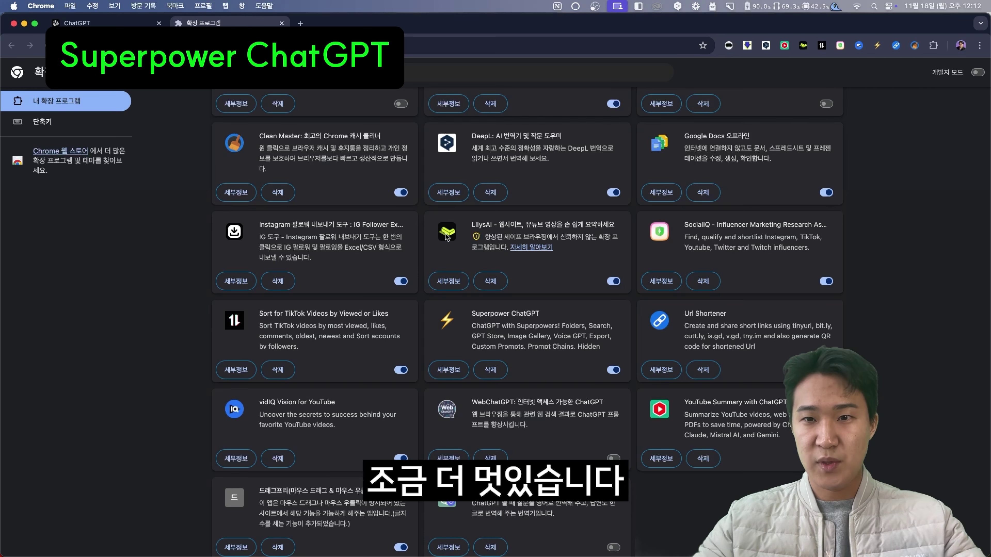
click(109, 27)
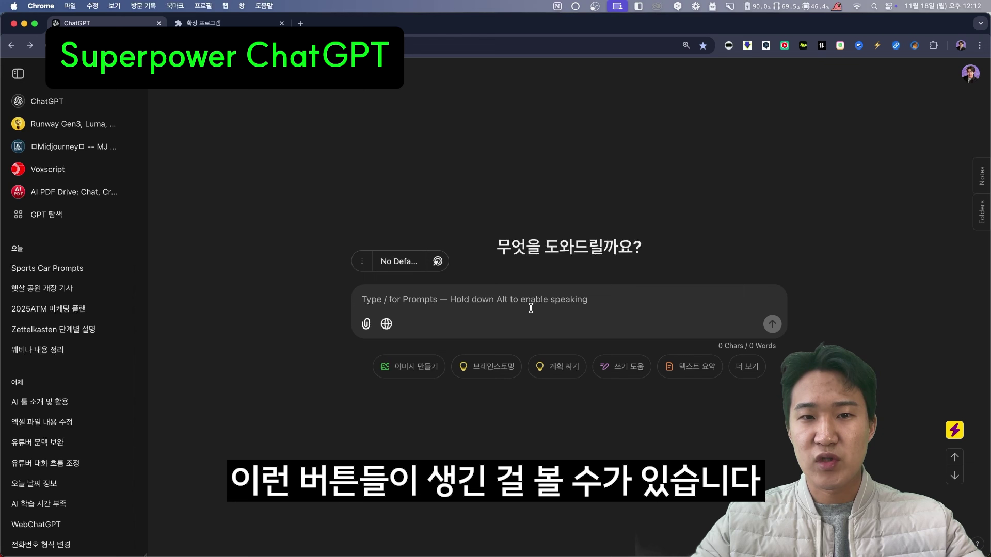
- Examine Superpower ChatGPT's slash-command prompt list and its notes and folders features for conversations
text(/)
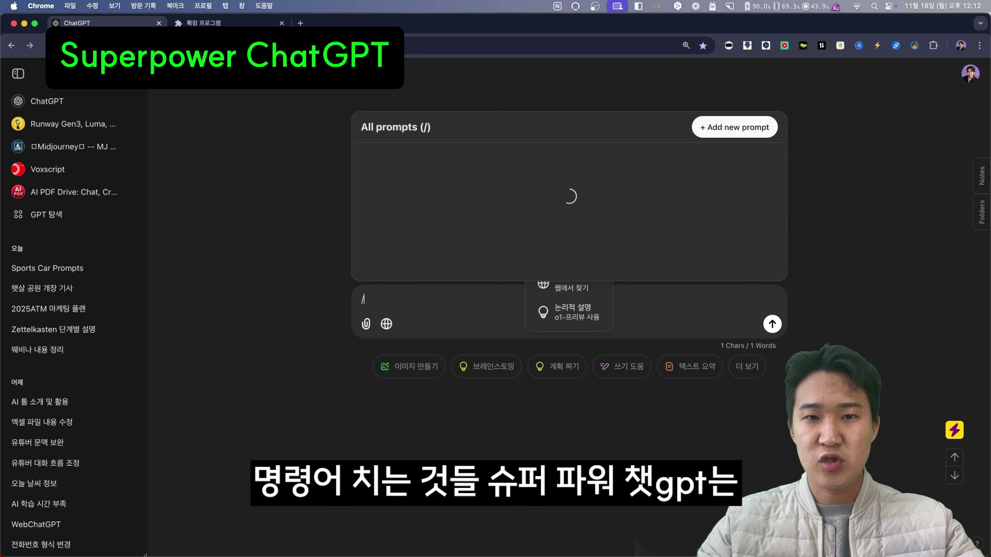
key(BackSpace)
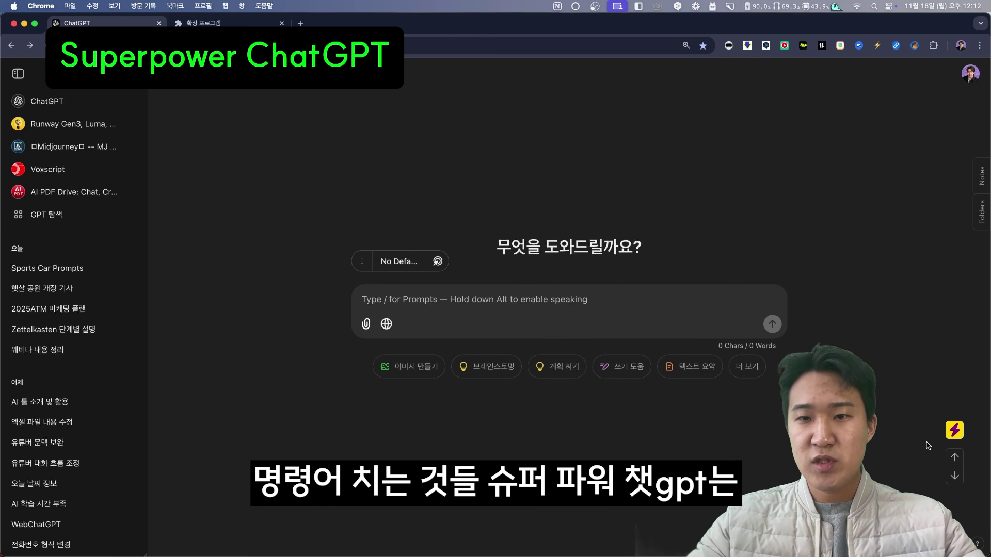
click(982, 219)
click(981, 175)
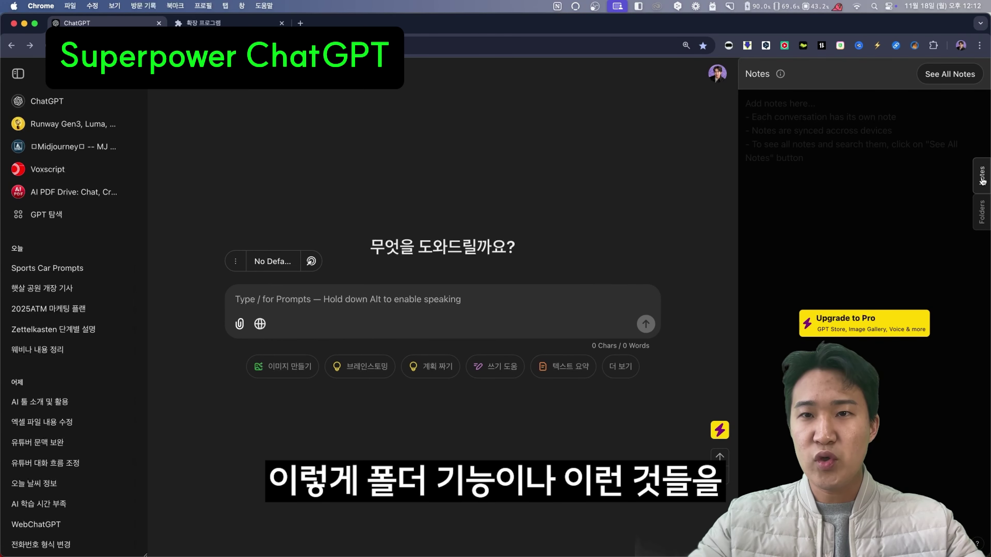
click(982, 212)
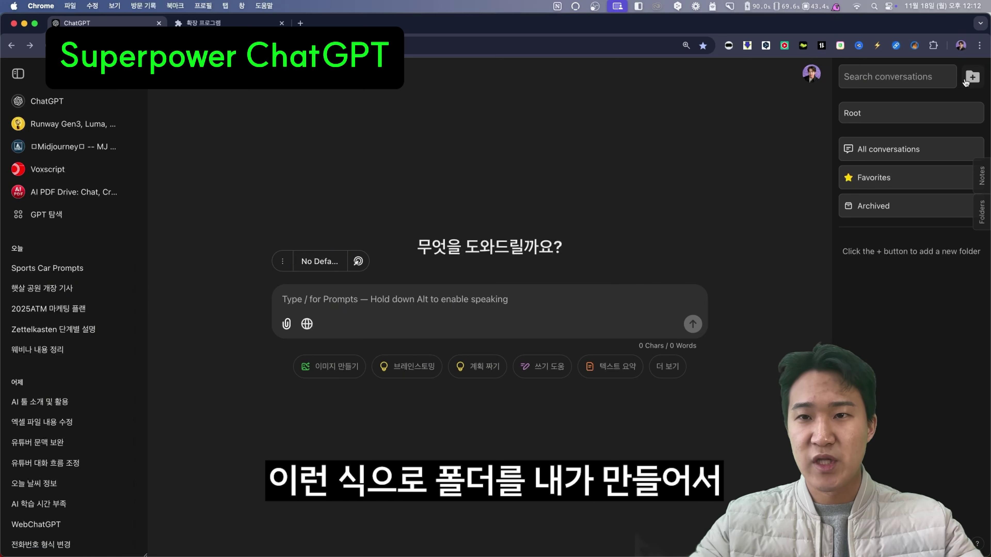
- Create a conversation folder named "test", open it, and return to the root folder list
click(973, 77)
text(ㅅㄷ)
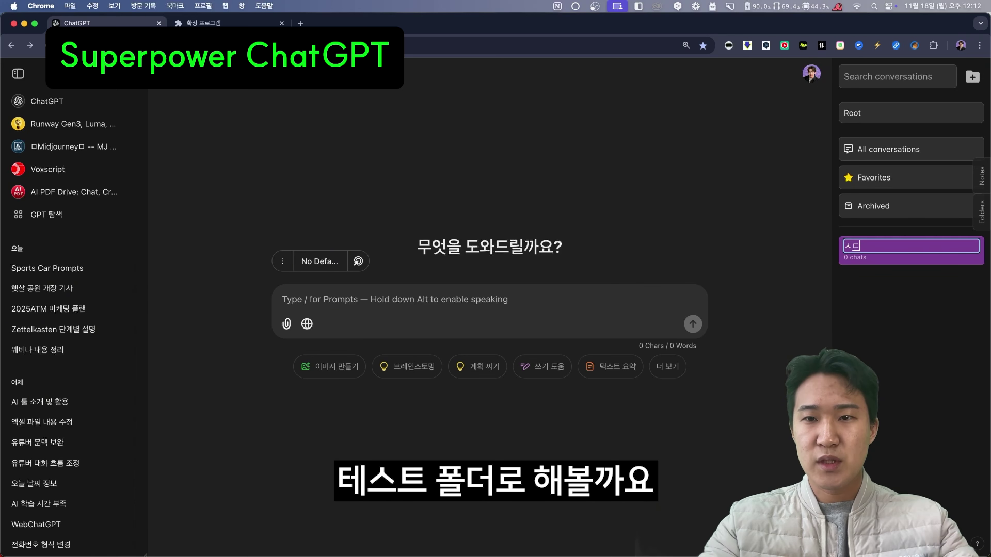
text(test)
key(Return)
click(887, 265)
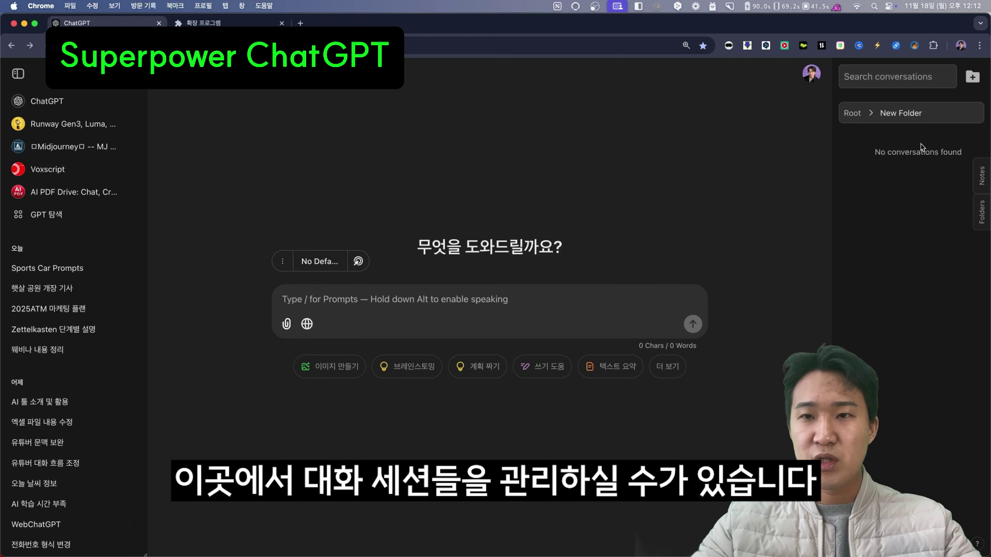
click(851, 114)
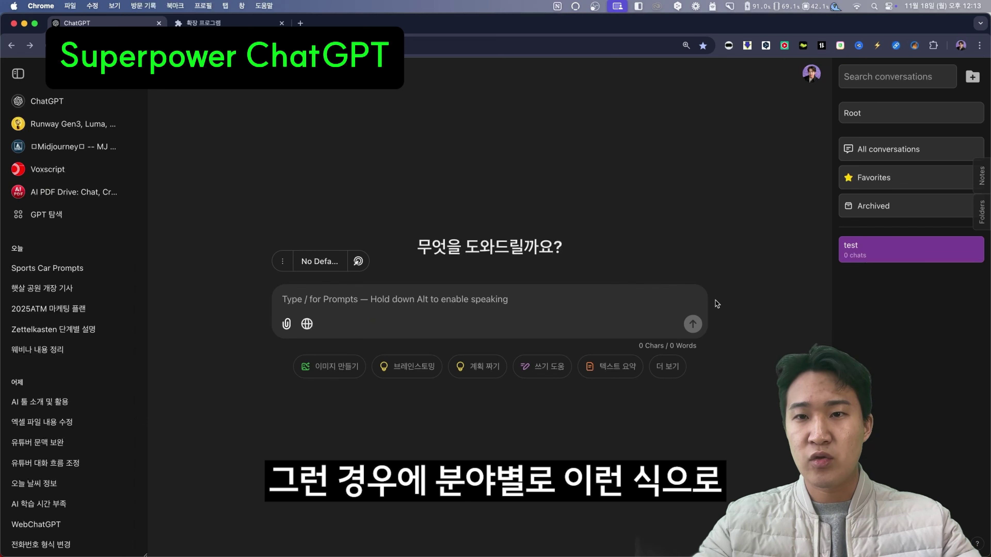
- Add a second conversation folder named "test2" at the root level
click(971, 78)
text(test2)
key(Return)
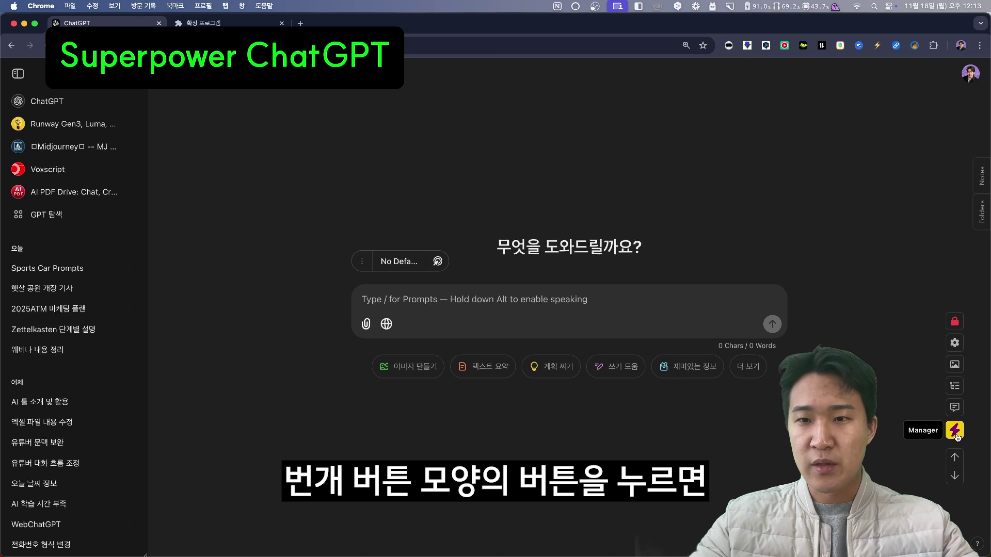
- Open the Superpower manager and look over its conversations, prompts, image gallery, GPT Store, notes and custom instruction profiles sections
click(955, 433)
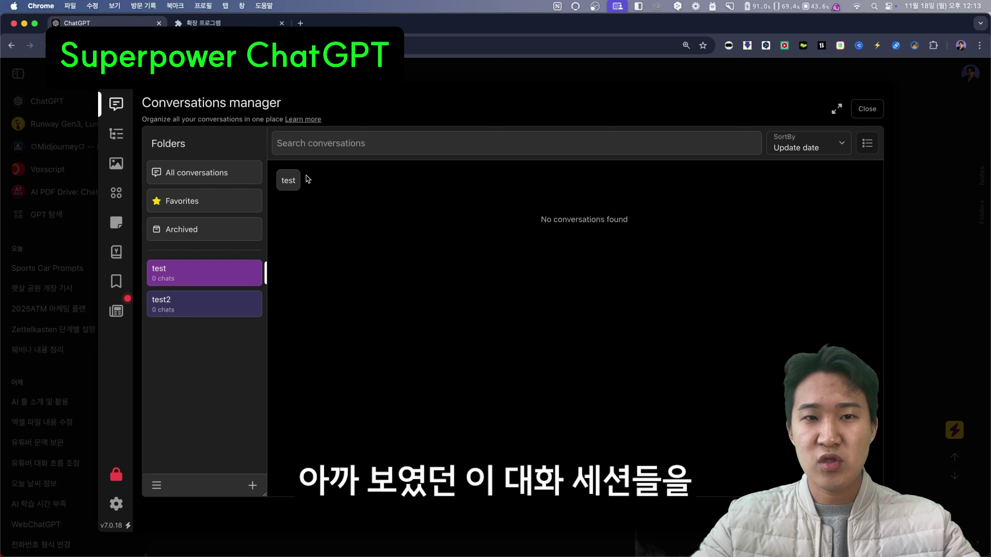
click(116, 140)
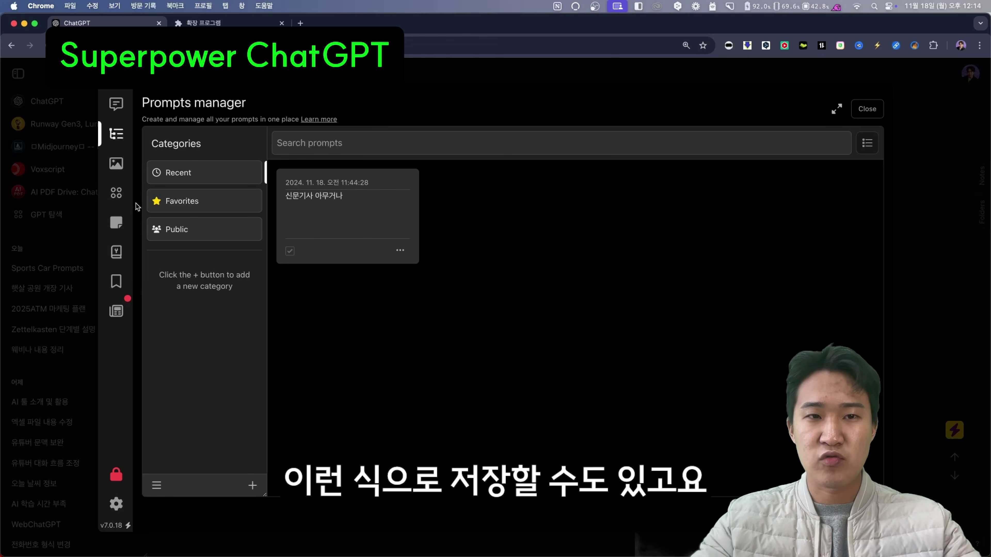
click(116, 163)
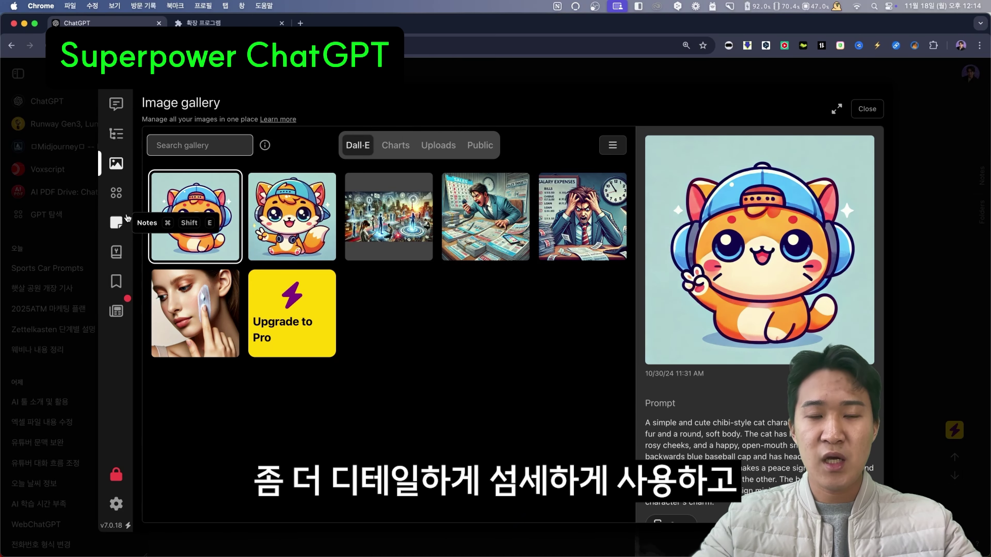
click(116, 194)
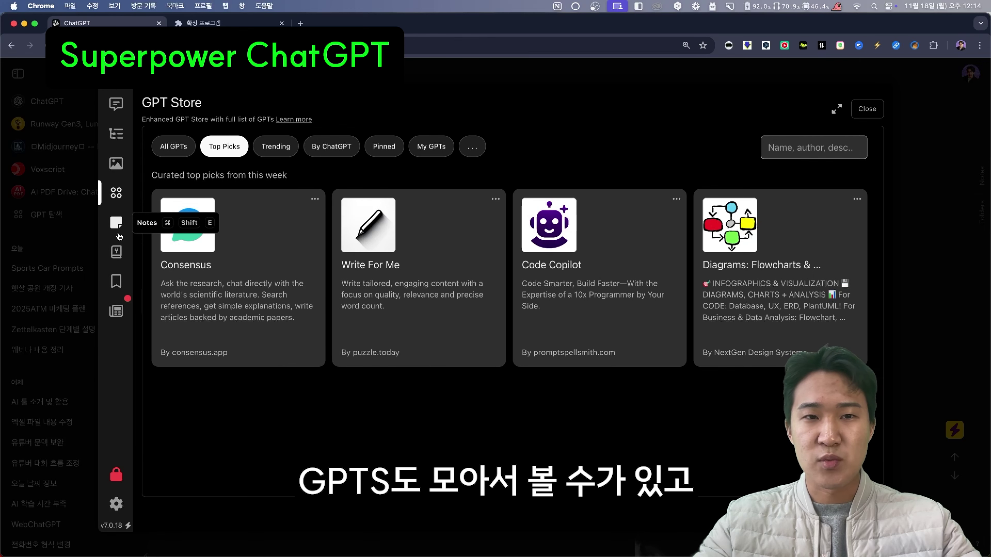
click(119, 234)
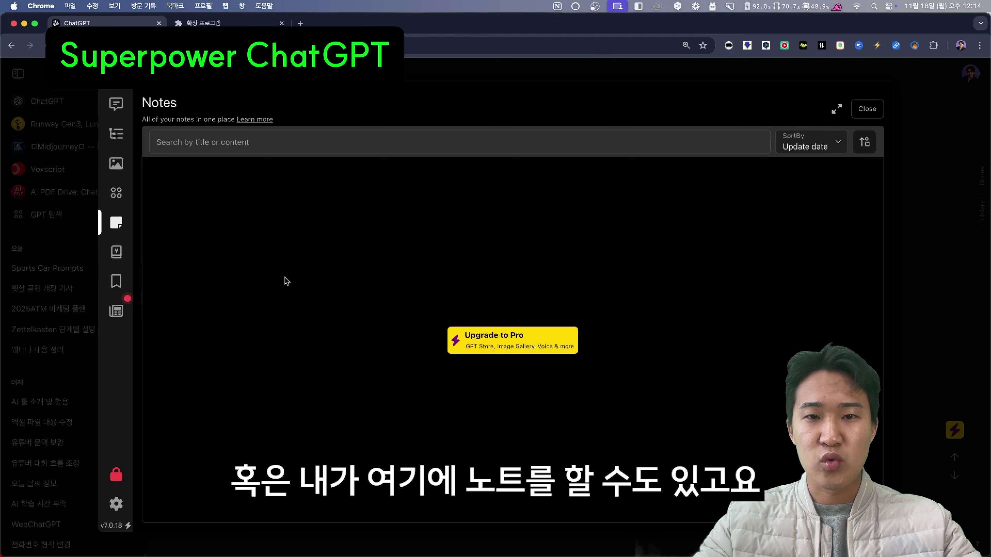
click(117, 252)
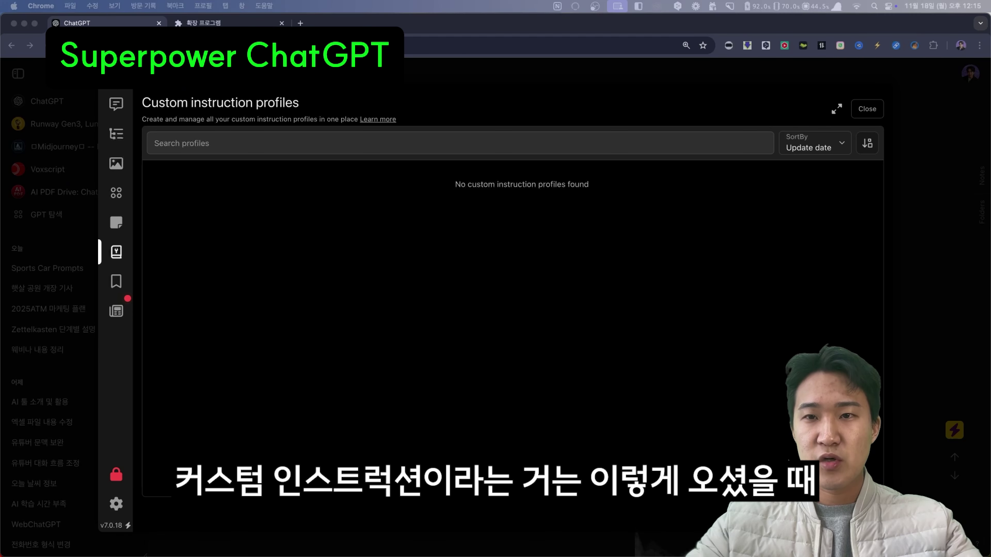
- Open ChatGPT's own customization settings (ChatGPT 맞춤 설정) from the account options to view its custom instructions
click(969, 81)
click(968, 79)
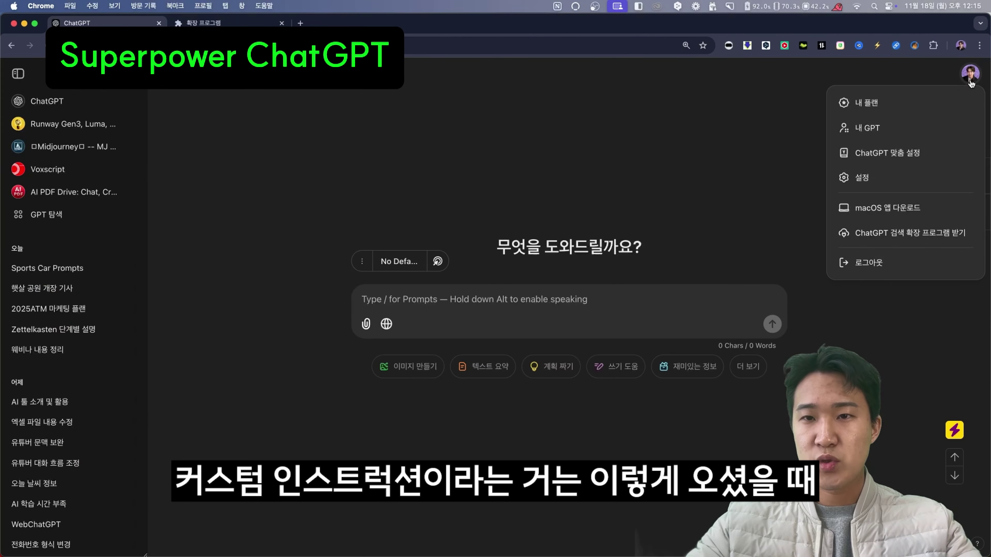
click(915, 162)
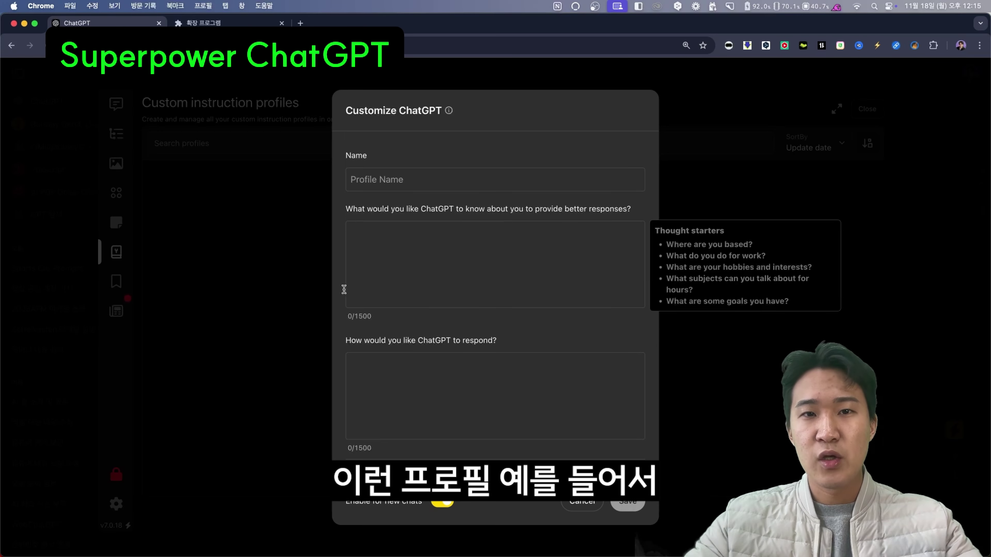
- Name the new custom instruction profile as the writer persona and describe the user as "작가에 대한 설명"
click(409, 179)
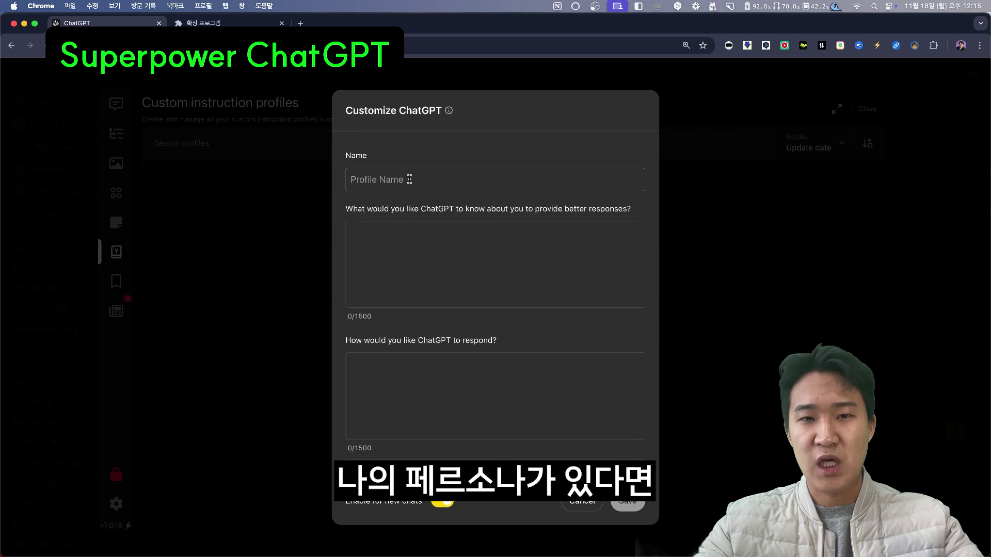
text(재)
text(버전 윤이크)
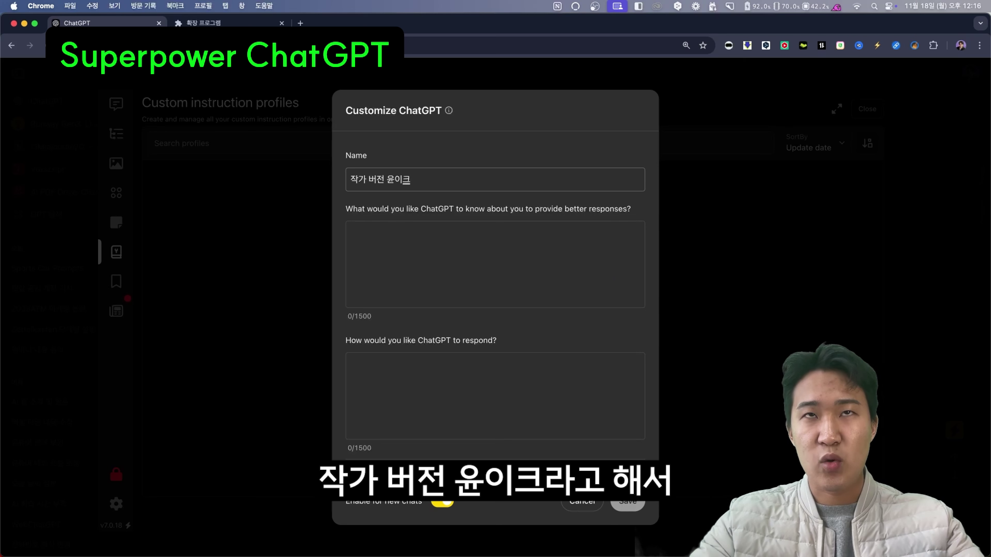
click(372, 230)
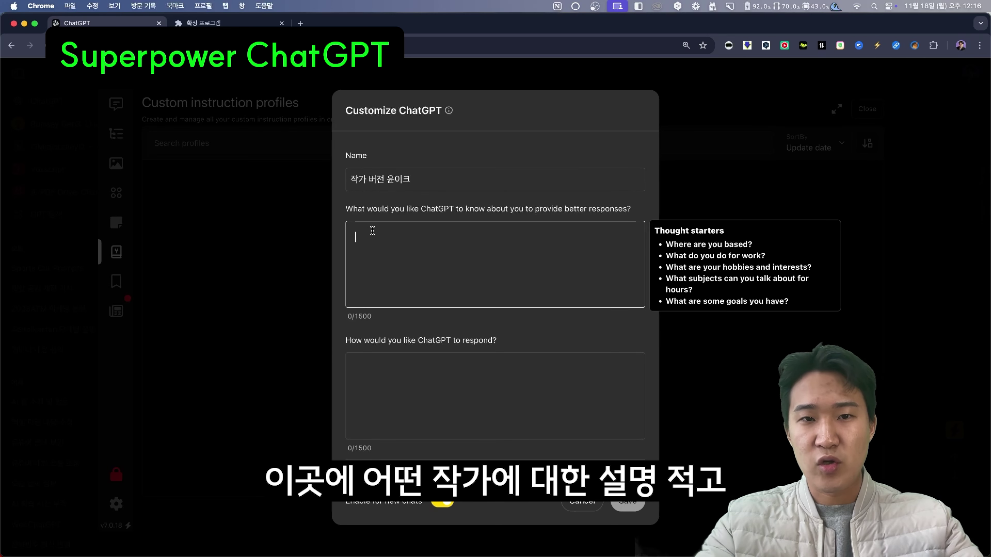
text(지가에 대한 설명)
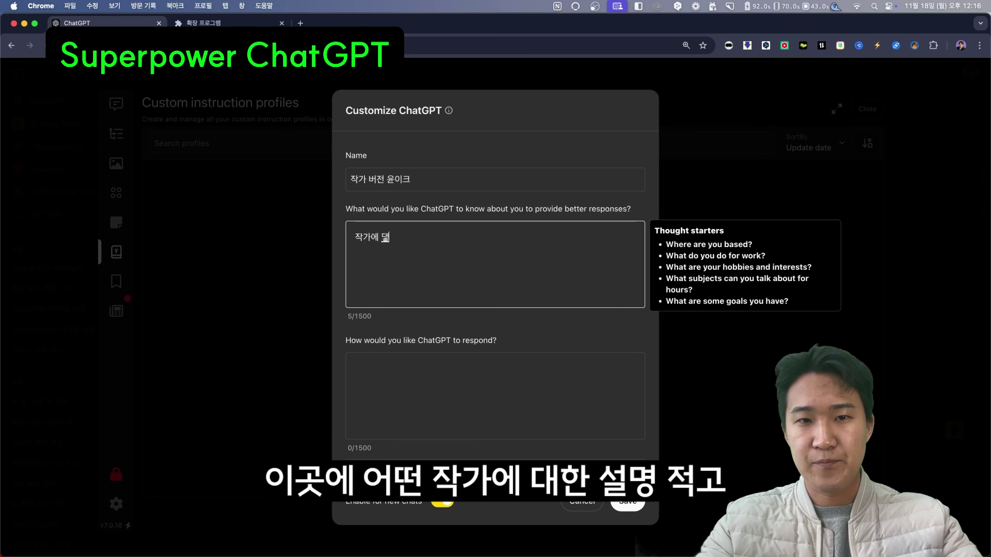
- Set the writer profile's response instructions to "응답에 대한 형식" and save the profile
click(433, 402)
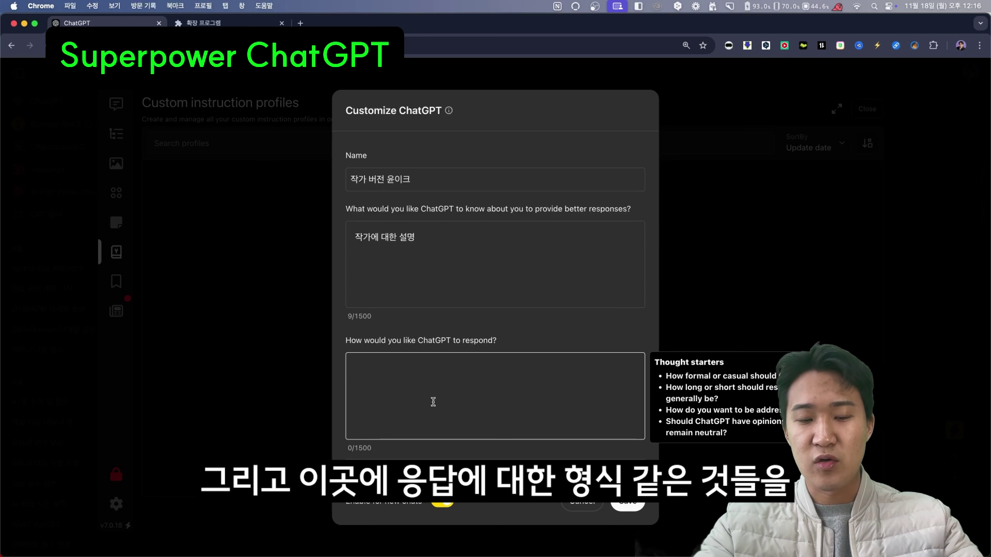
text(응대)
text(에 대한 셔)
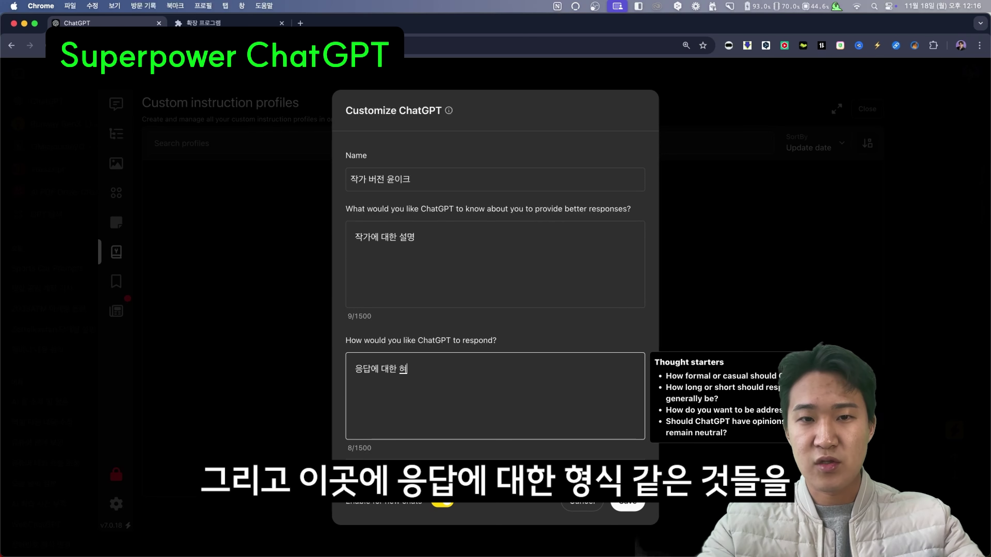
text(형식)
scroll(487, 422, down, 2)
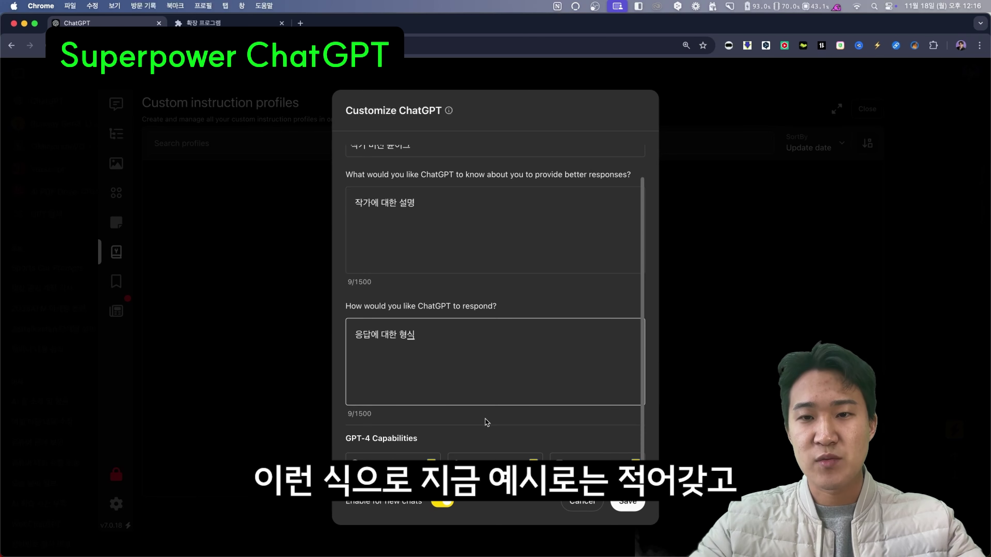
scroll(486, 418, up, 2)
scroll(523, 414, down, 2)
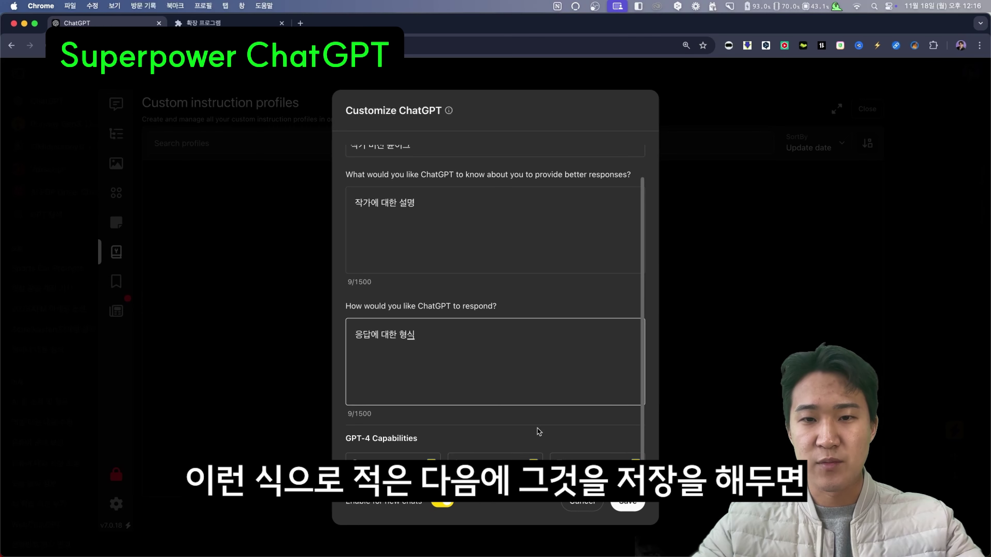
click(635, 506)
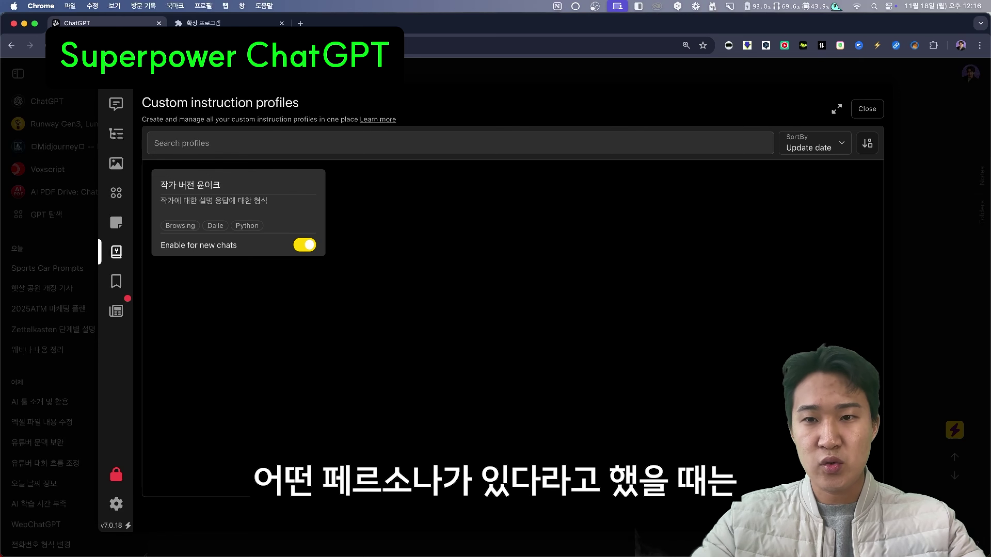
- Start another custom instruction profile named as the marketer persona and describe the user as "10년차 마케터로써 활동"
click(861, 476)
click(453, 184)
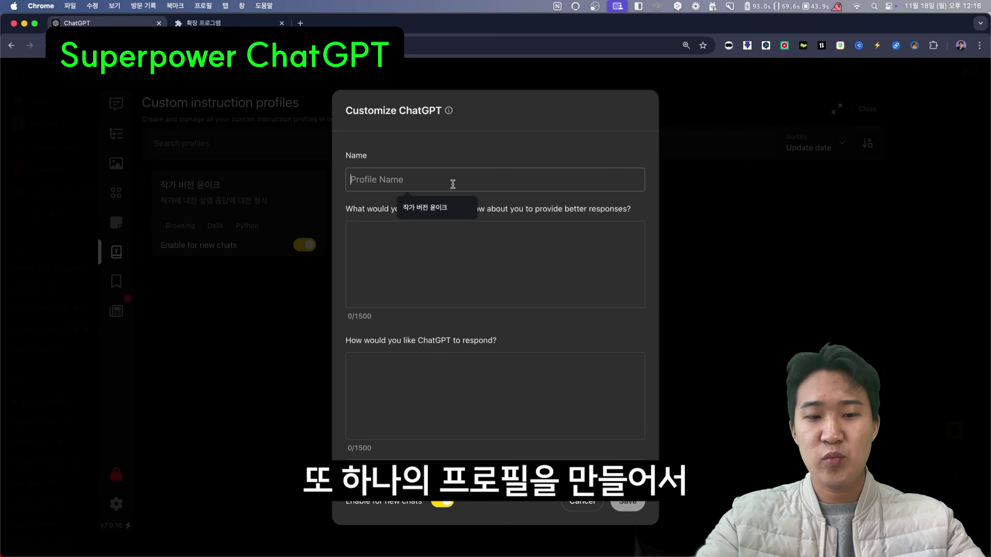
text(마케터 윤이크)
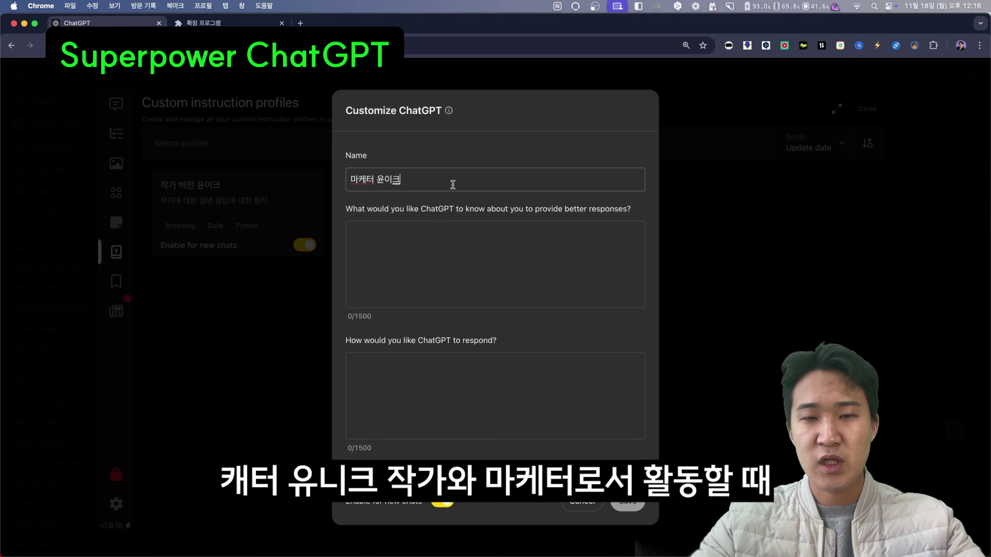
click(429, 269)
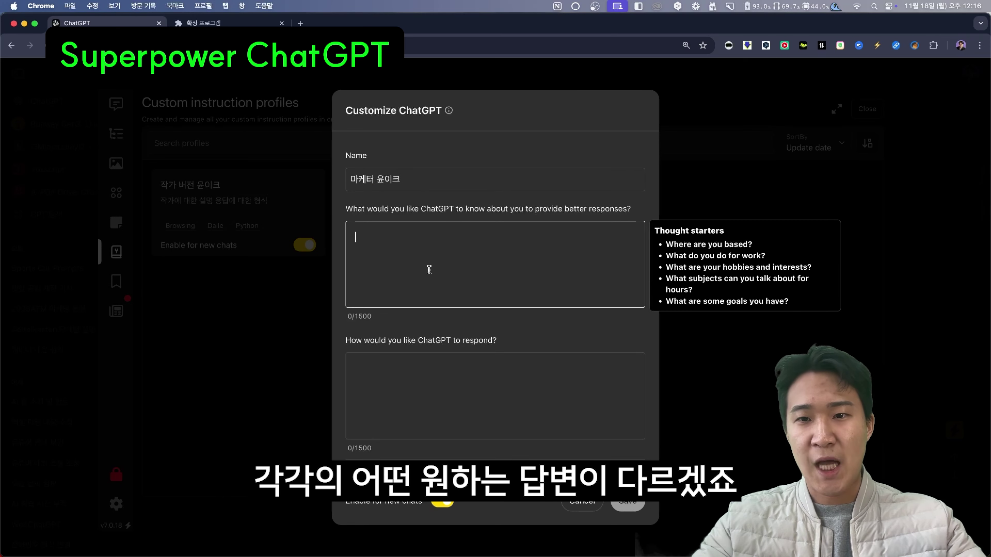
text(마케)
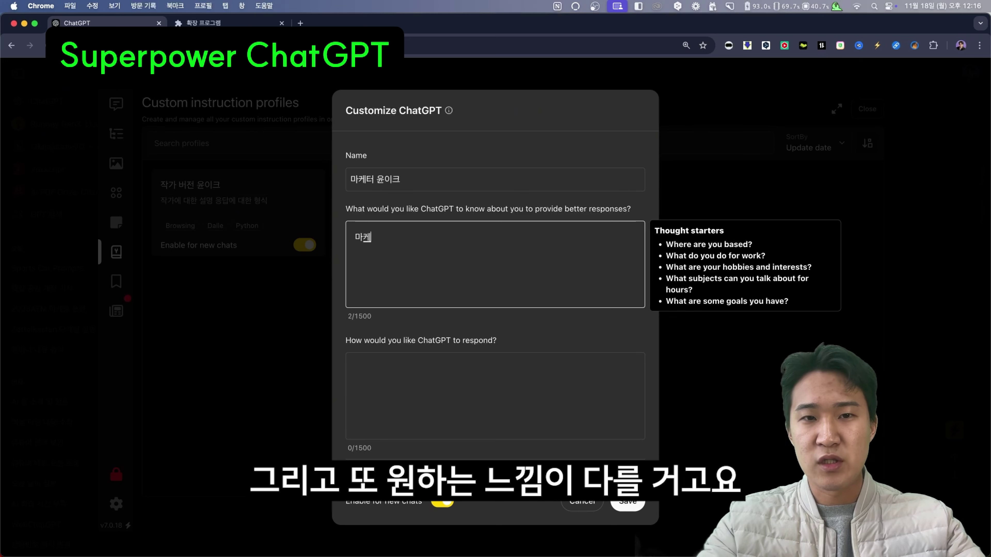
text(터)
key(BackSpace)
key(BackSpace)
key(BackSpace)
key(BackSpace)
text(ㅇ0)
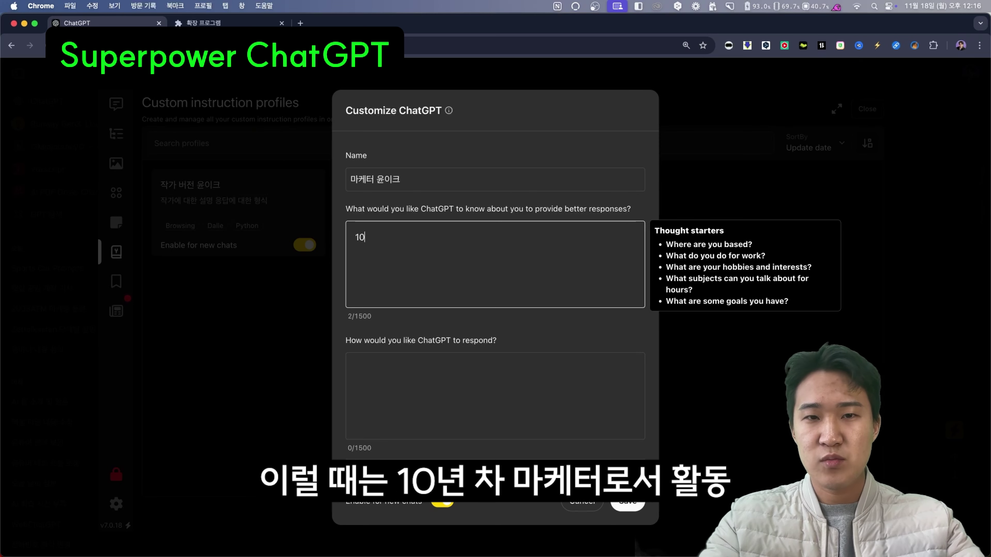
text(년차 마케터로써 )
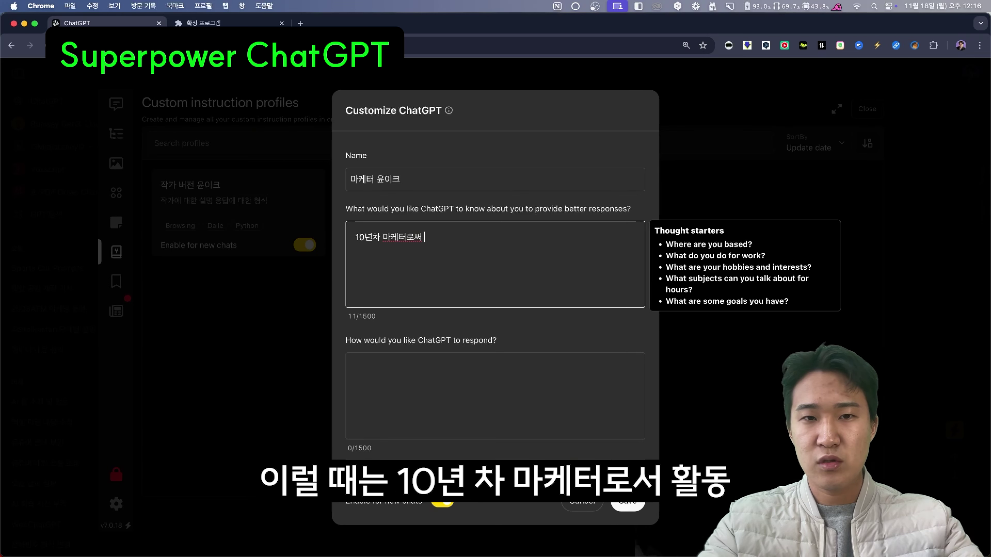
text(활동)
- Set the marketer profile's response instructions to "답변 형식을 후킹되게 작성" and save the profile
key(Tab)
text(답변 형식을 후)
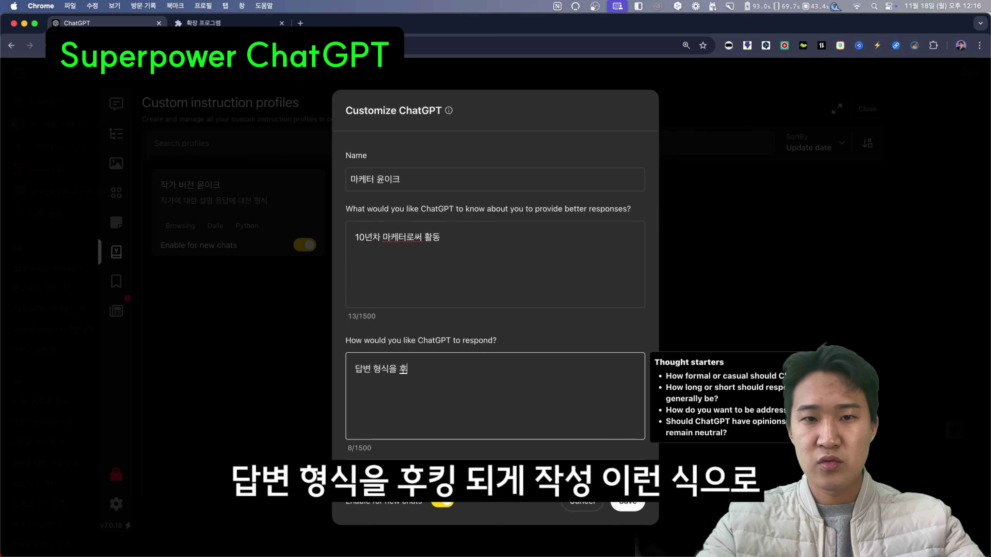
text(킹되게 작서)
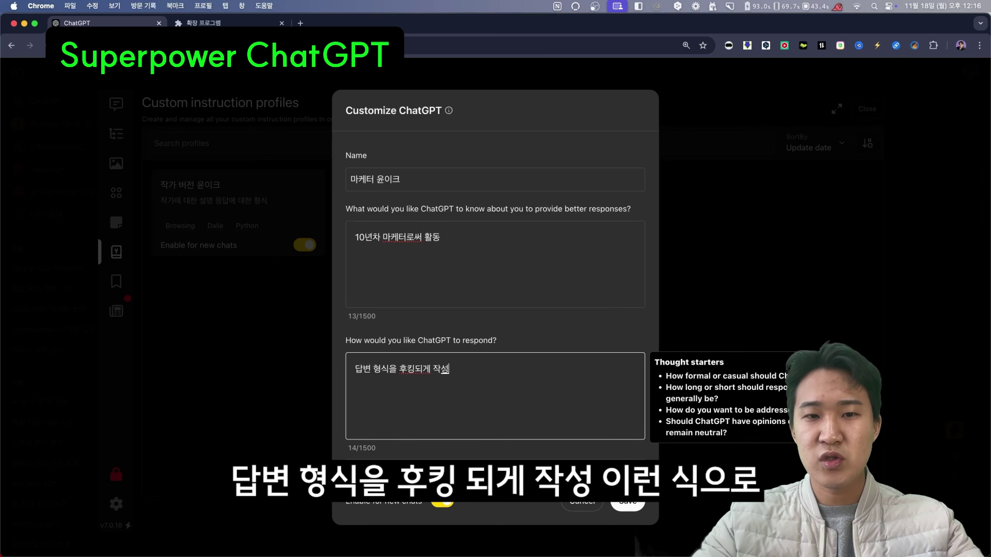
scroll(487, 427, down, 2)
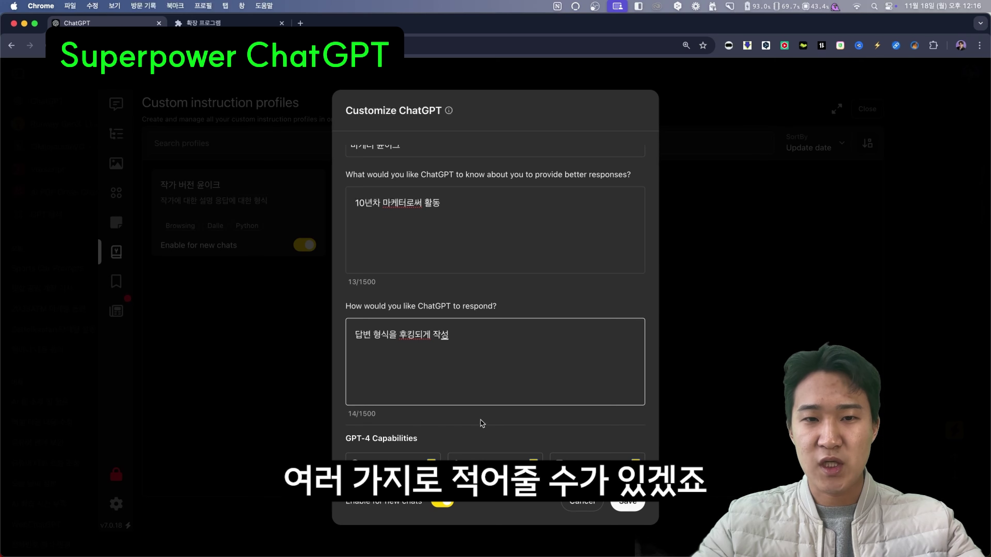
click(627, 505)
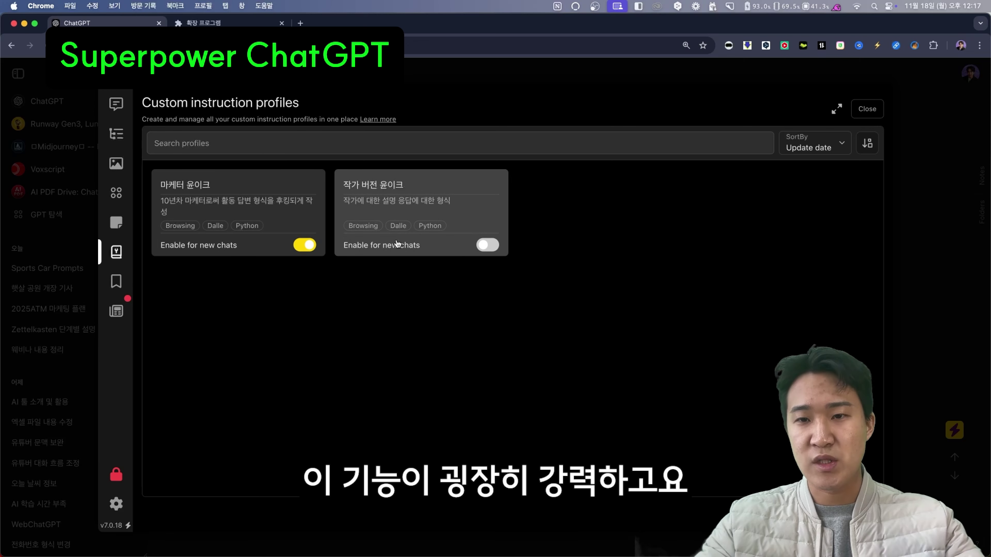
- Switch the profile enabled for new chats to the writer persona and back to the marketer persona
click(310, 248)
click(487, 252)
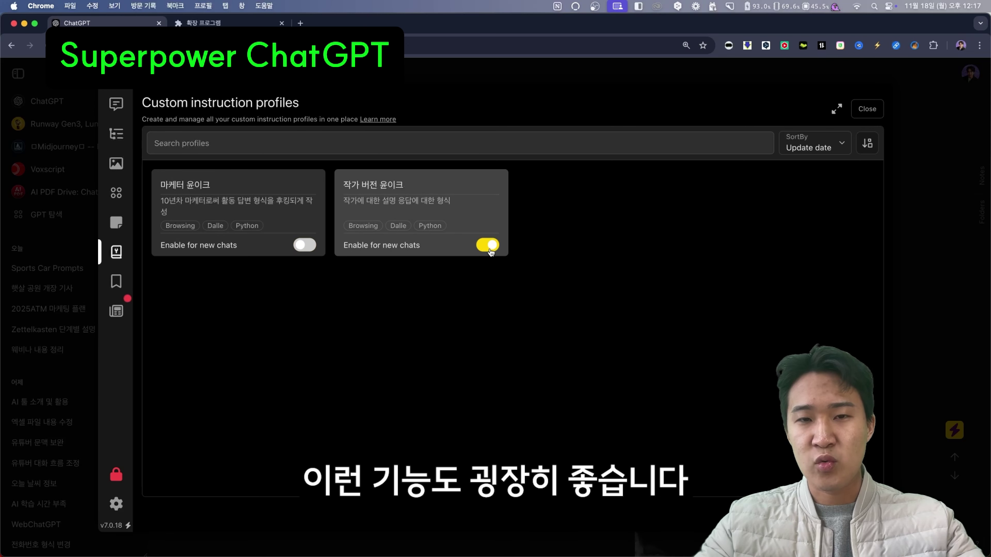
click(489, 250)
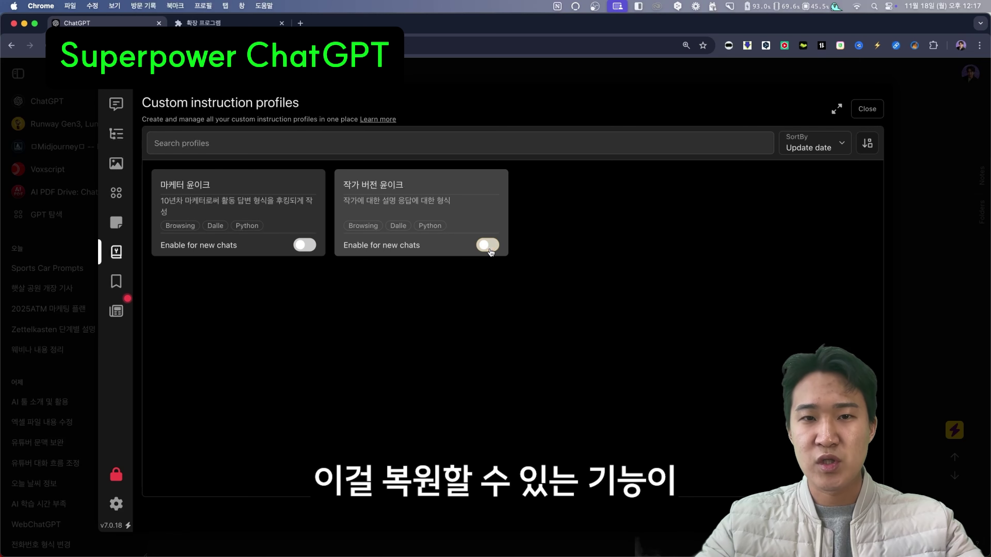
click(310, 245)
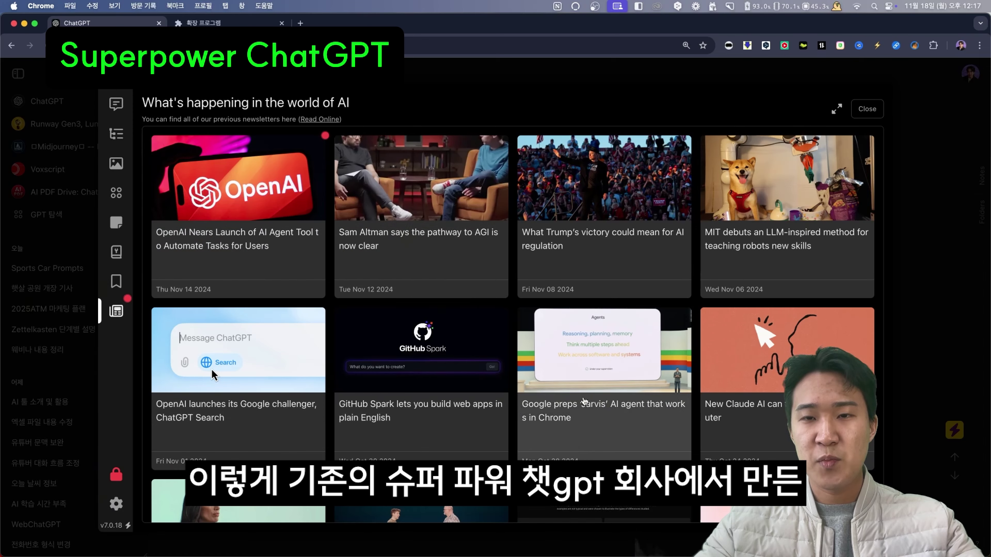
- Browse the AI newsletter articles in the Superpower manager
scroll(605, 382, down, 10)
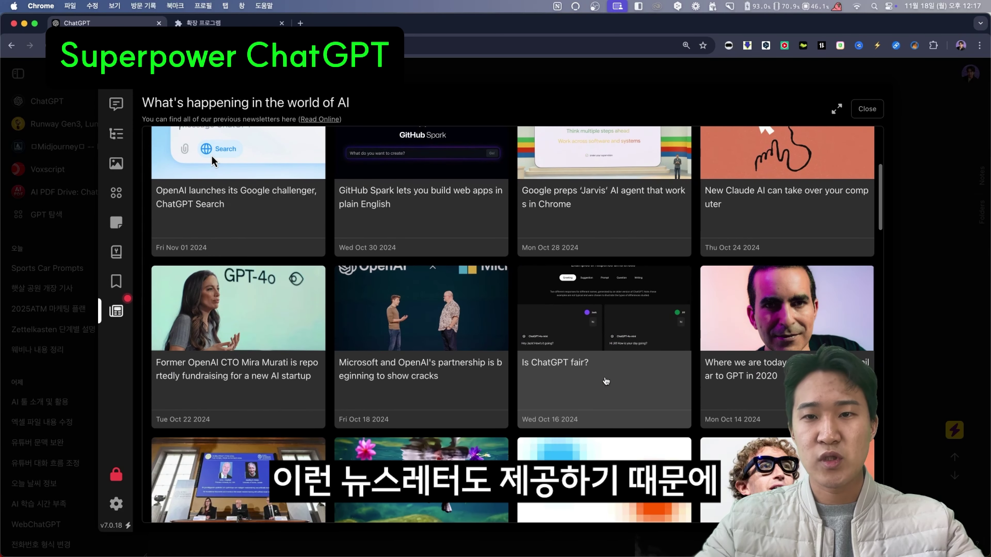
- Skim the older AI newsletter articles from autumn 2024 in the Superpower manager
scroll(606, 382, down, 8)
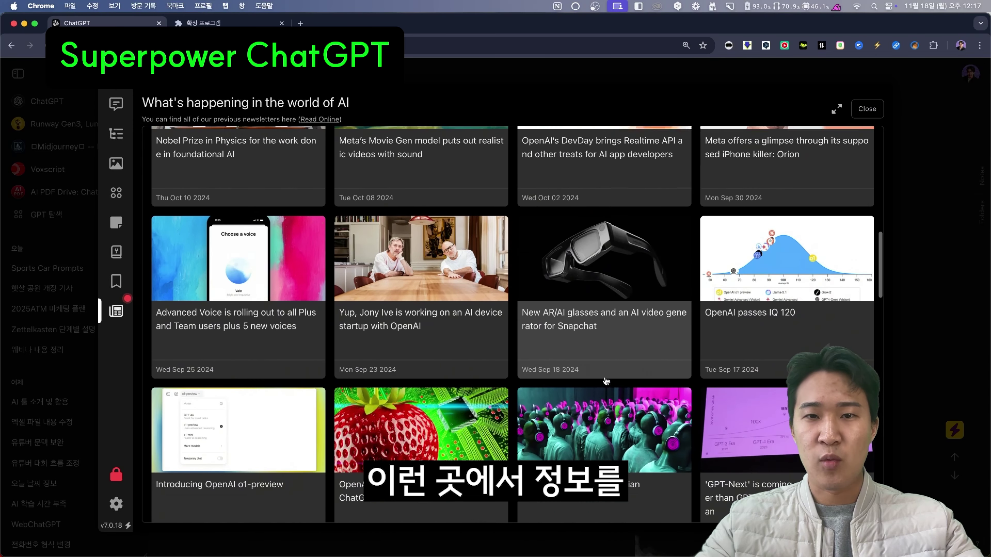
scroll(606, 381, down, 2)
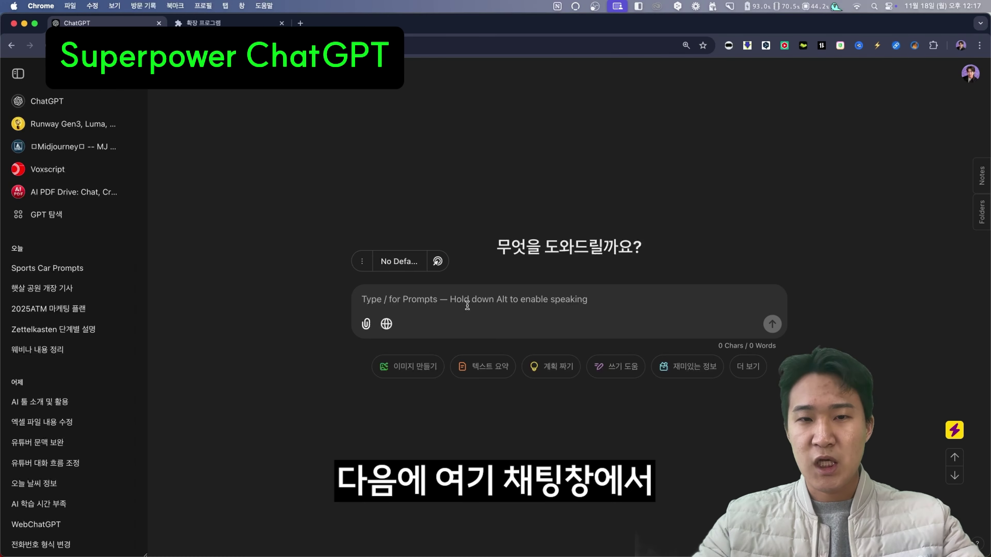
- Call up the prompt list with "/" in the chat box and create a new prompt category named "자주쓰는 프롬프트"
click(467, 305)
text(/)
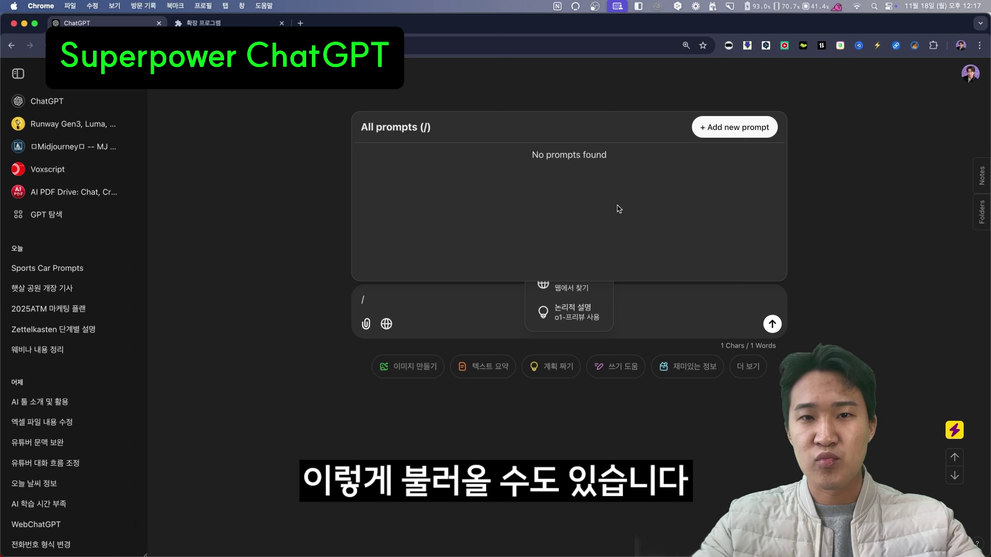
click(732, 134)
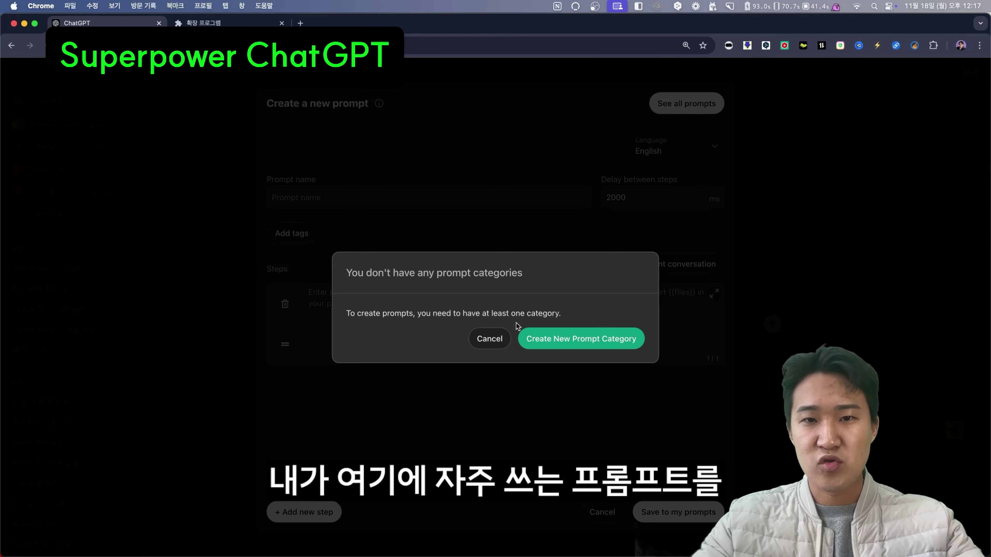
click(581, 339)
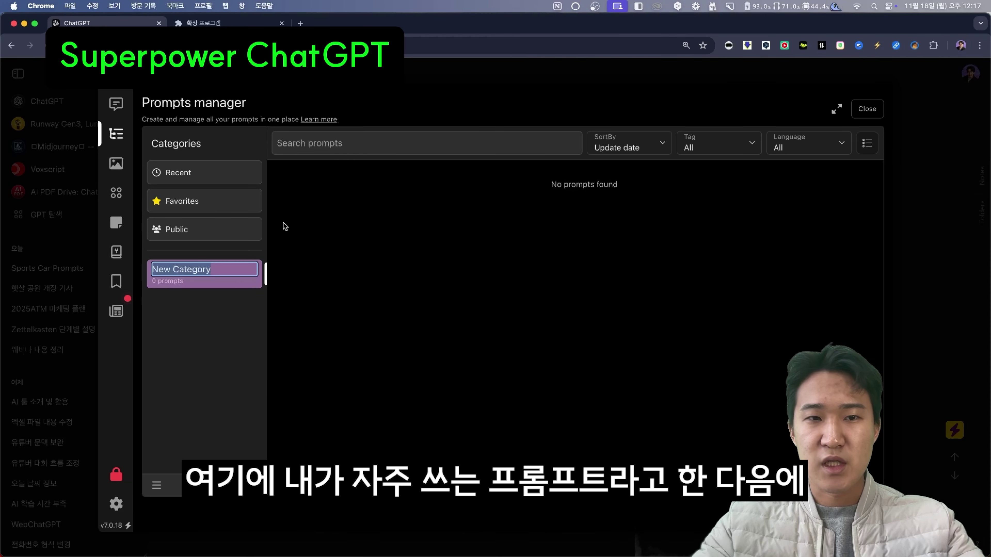
text(자주)
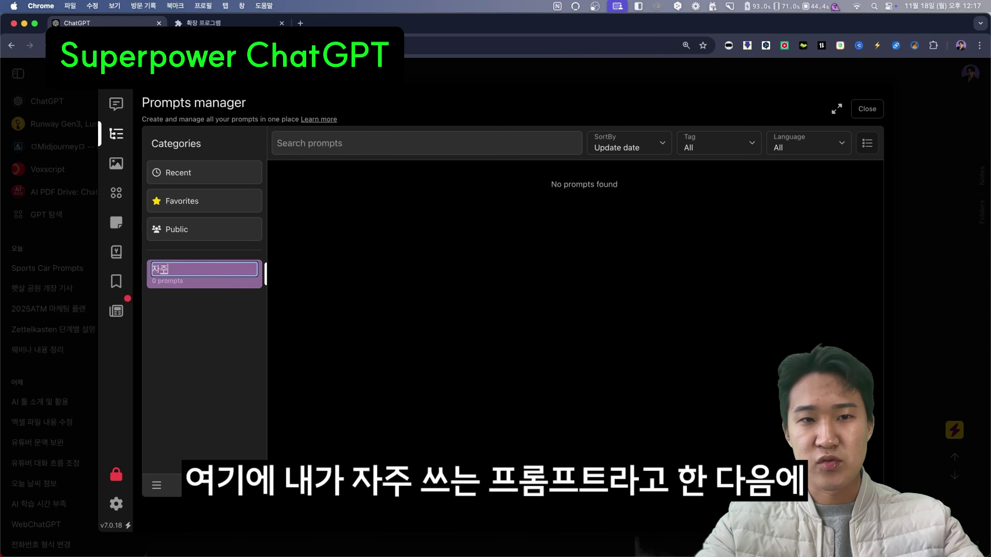
text(쓰는 프롬프트)
key(Return)
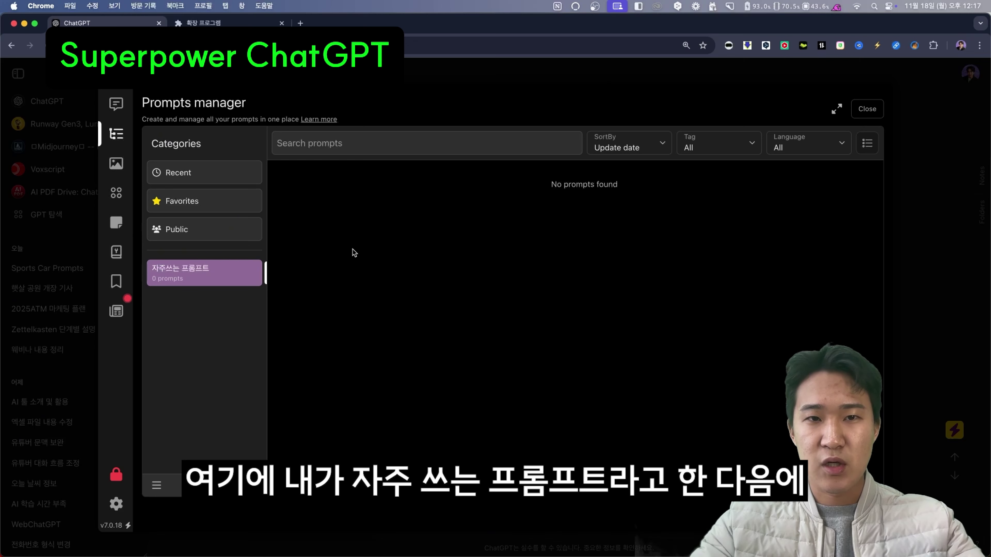
- Start a new prompt in the "자주쓰는 프롬프트" category and name it "마케팅 후킹문구 작성 프롬프트"
click(844, 485)
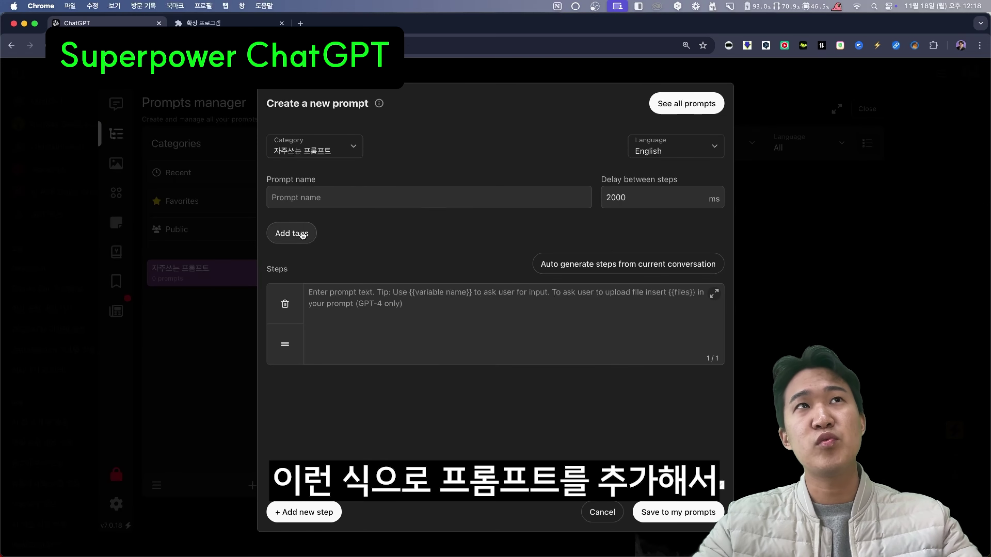
click(347, 197)
text(마케팅)
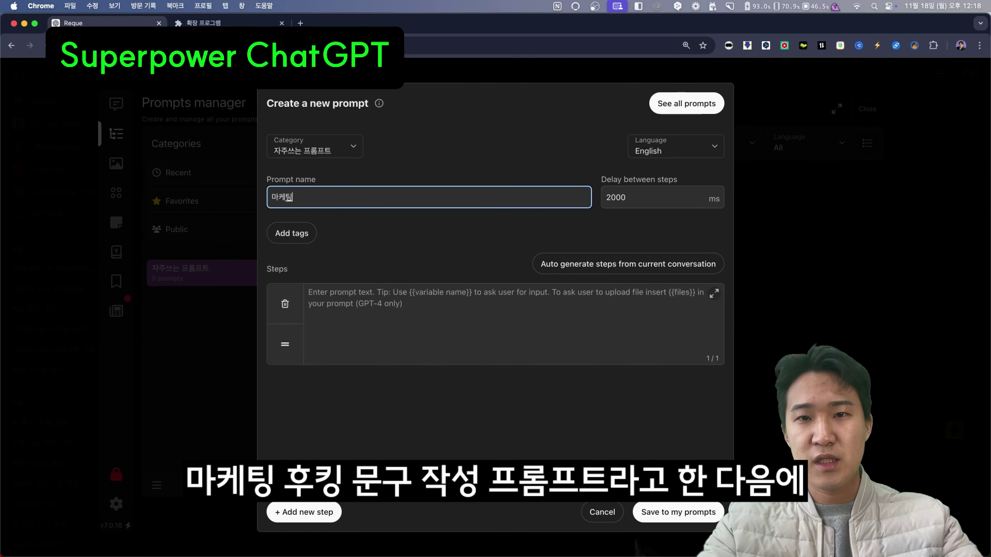
text( 후킹 무)
text(문구 작성 )
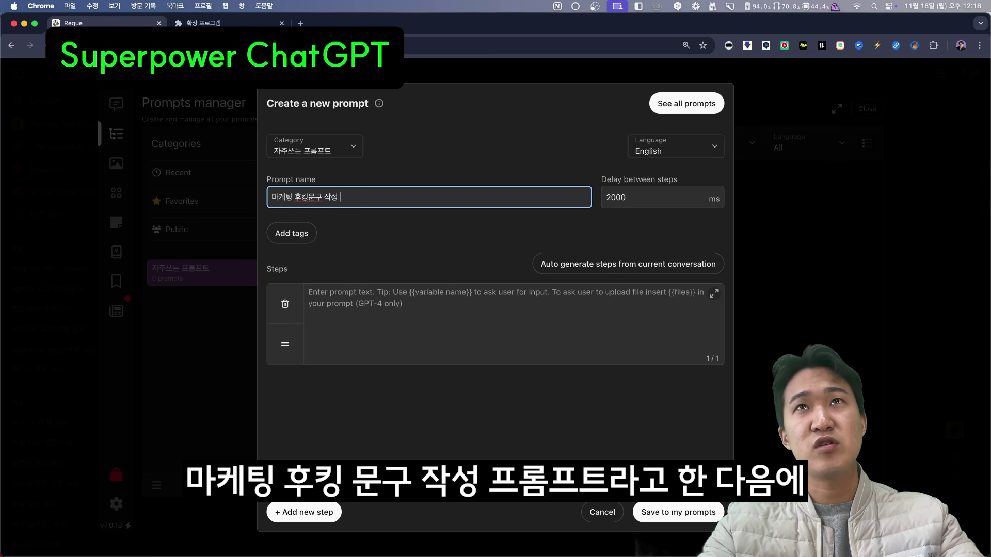
text(프롬프트)
- Enter "나의 프롬프트" as the prompt text, save the prompt and call up the saved prompts with "/" in the chat
click(346, 299)
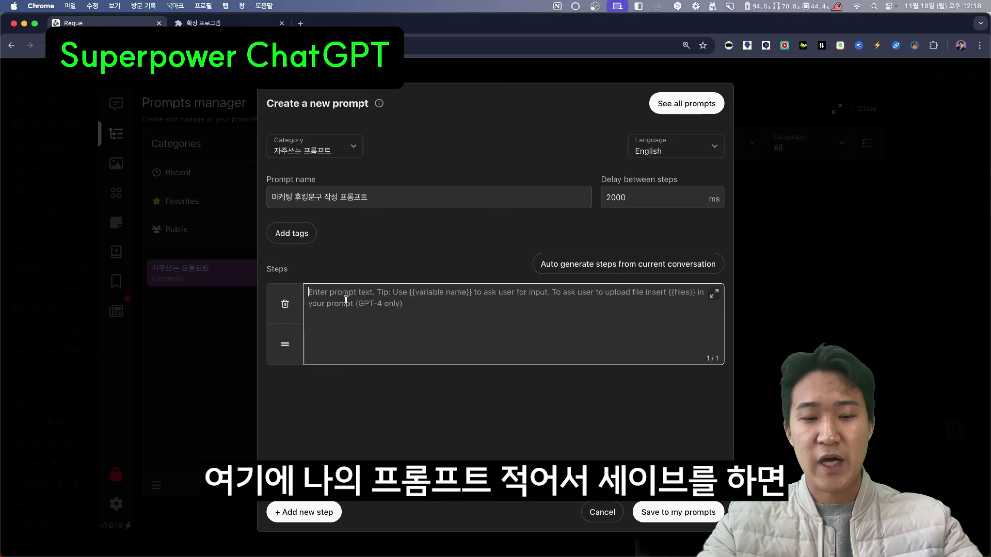
text(나의 프롬프트)
click(661, 513)
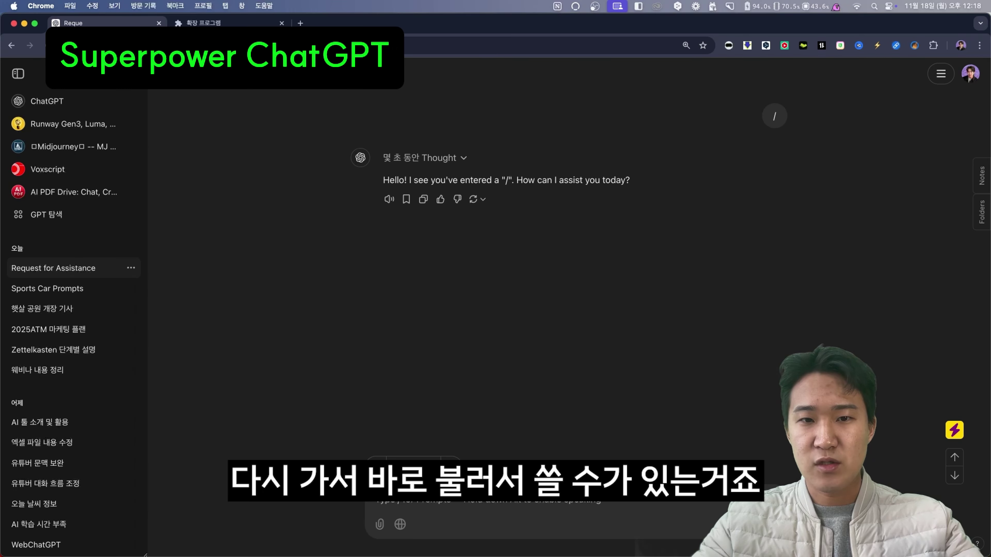
text(/)
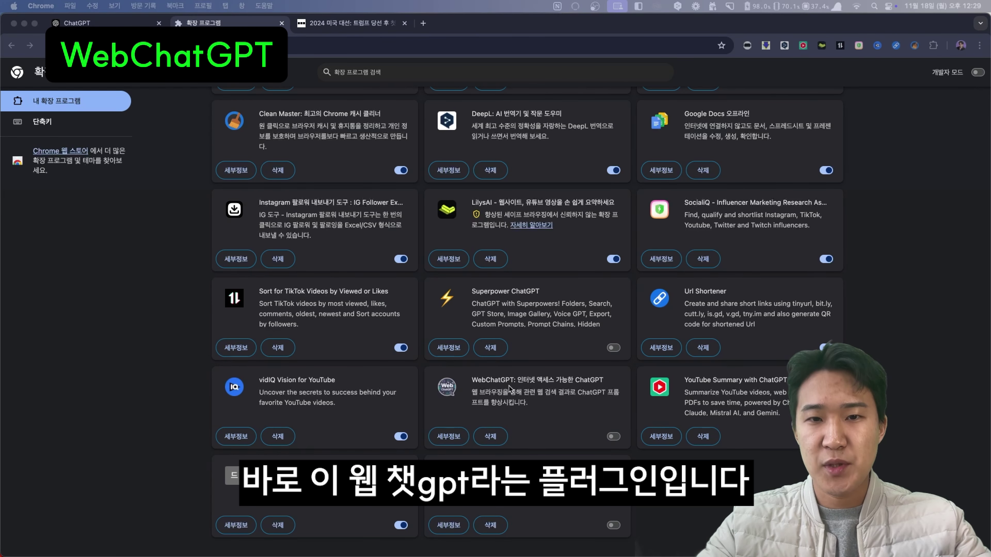
- Enable the WebChatGPT extension and look over its public 1-Click Prompts in ChatGPT
scroll(509, 388, down, 1)
click(614, 423)
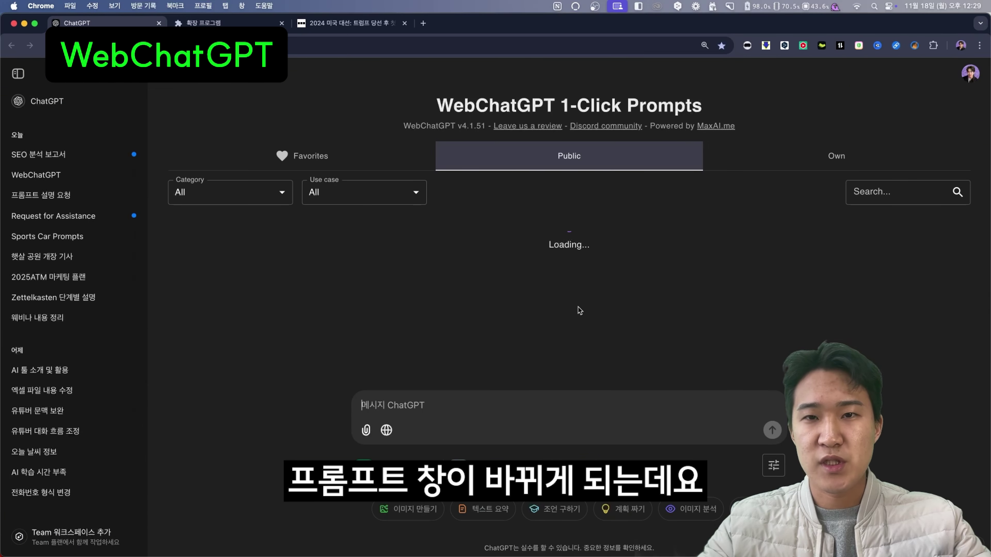
scroll(702, 328, down, 1)
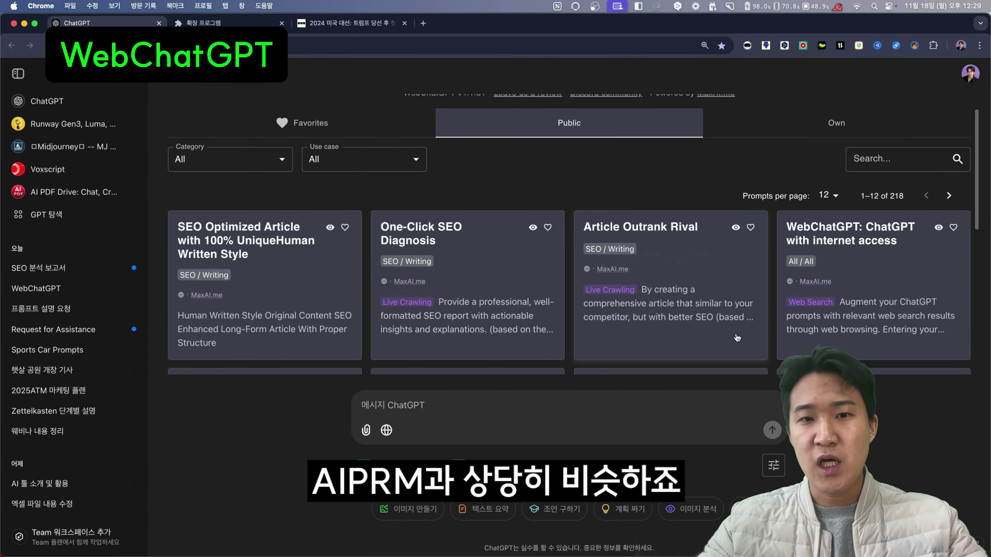
scroll(737, 338, up, 1)
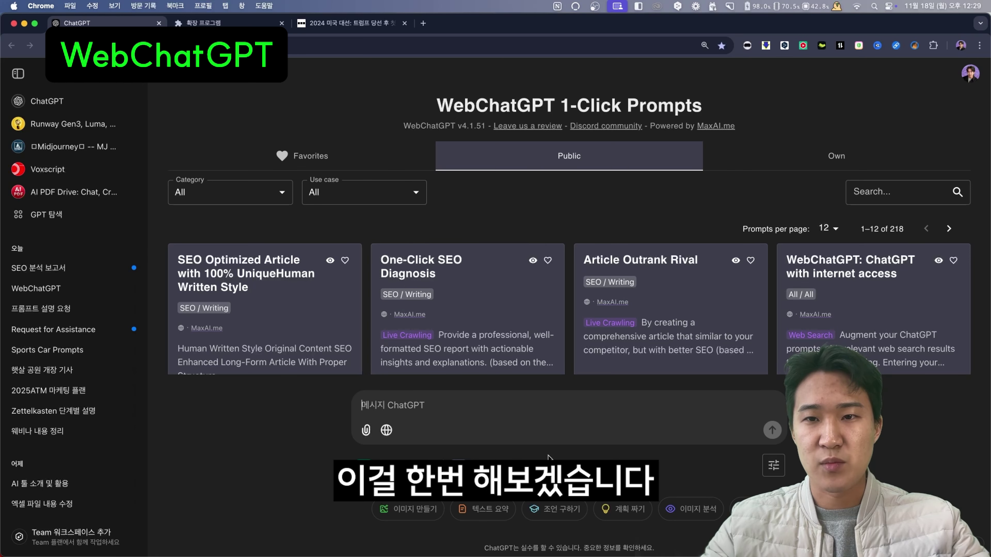
click(483, 280)
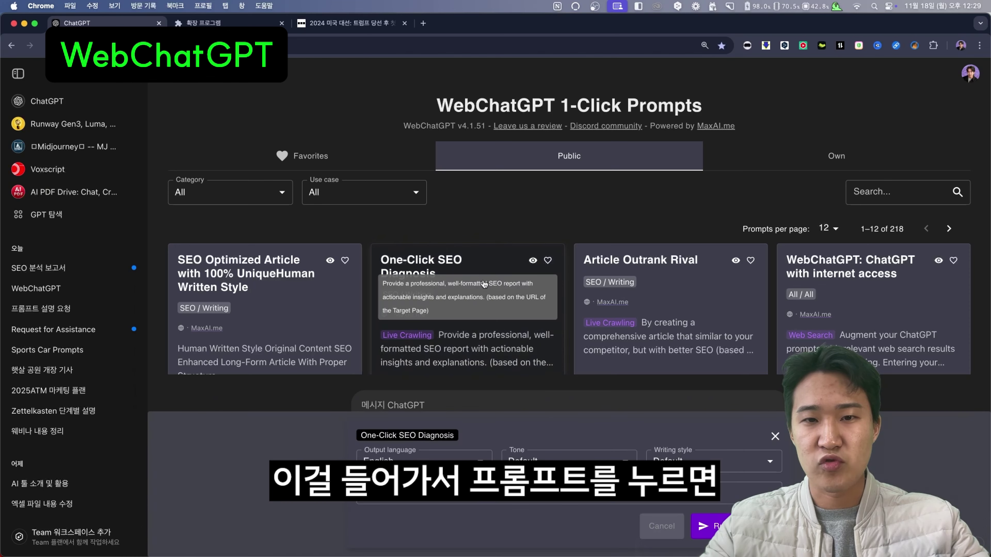
click(484, 491)
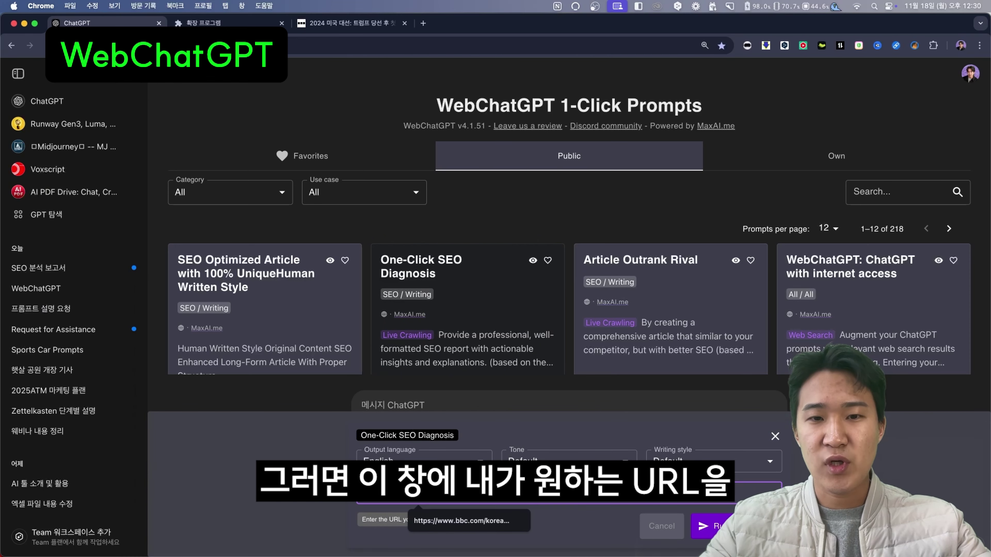
click(337, 479)
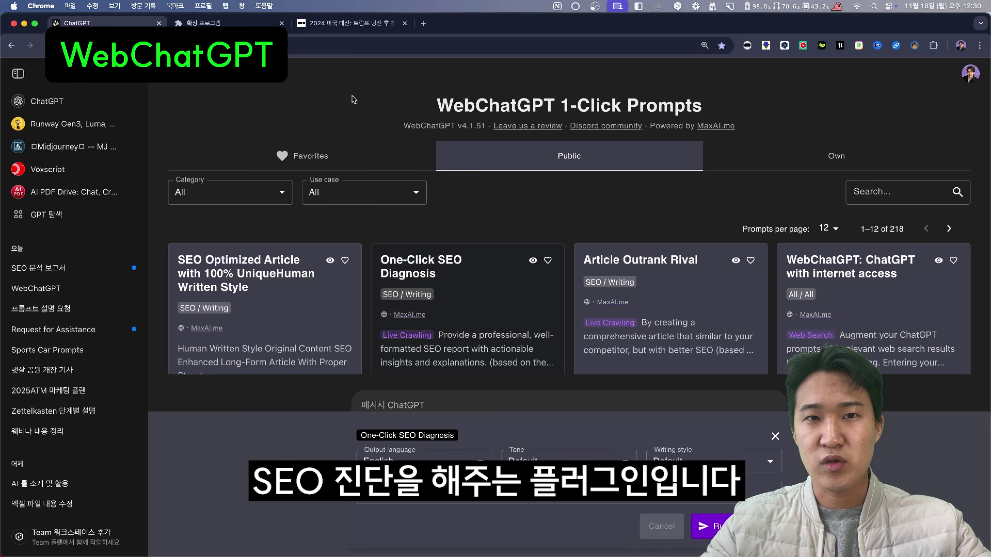
click(356, 27)
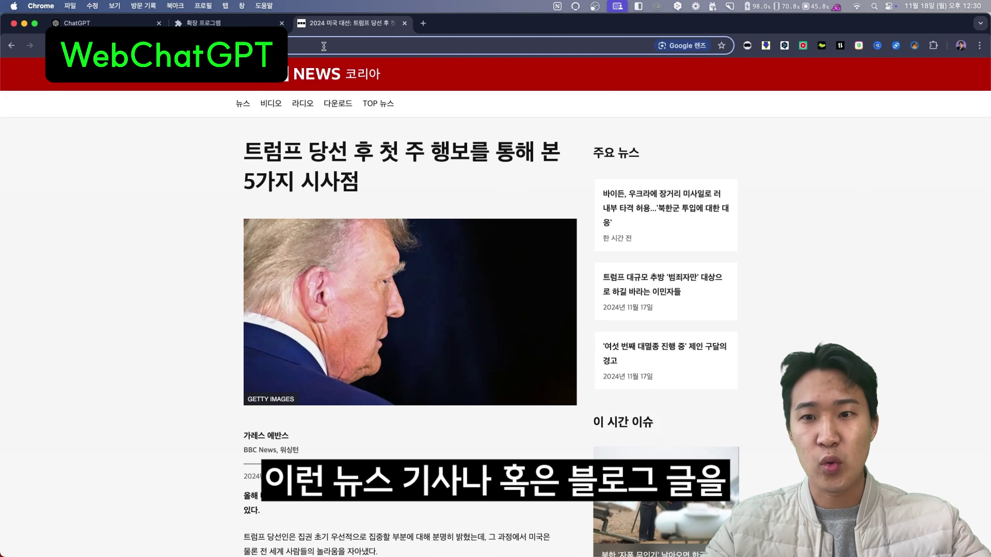
click(101, 23)
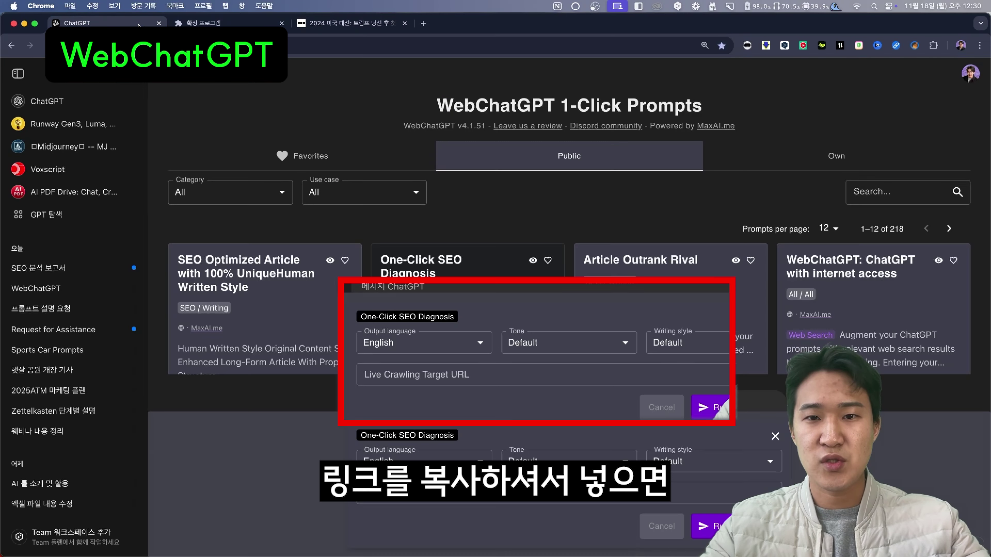
text(https://www.bbc.com/korean/articles/cm204742151o)
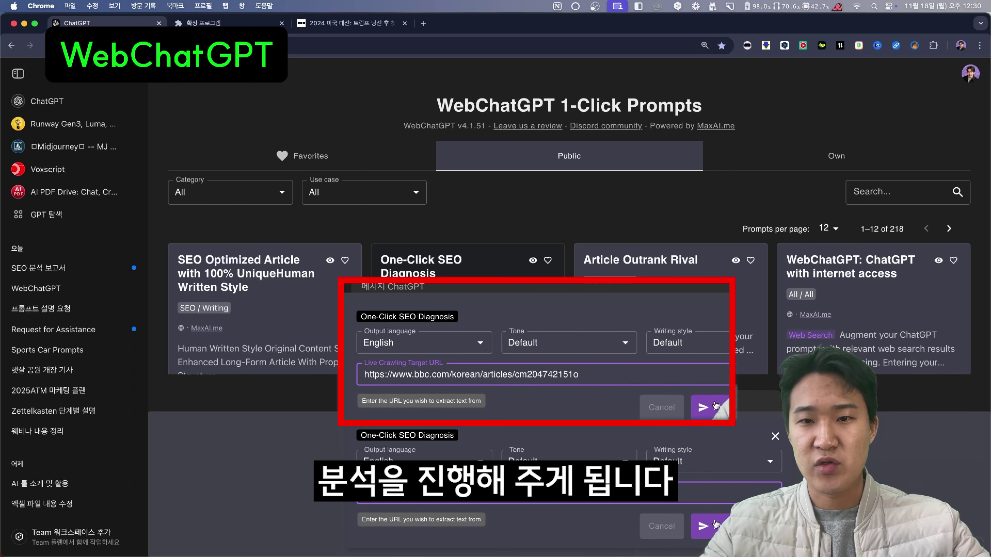
click(702, 408)
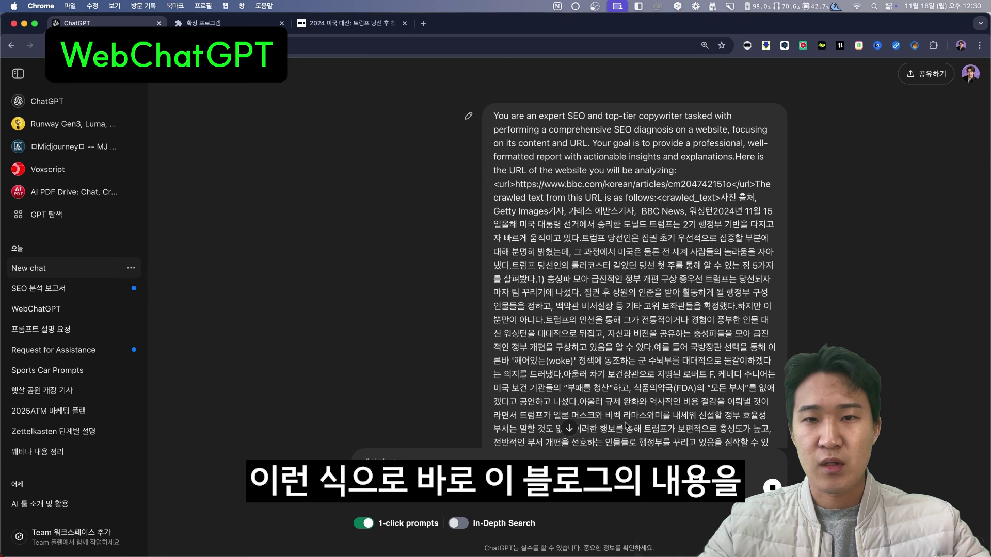
scroll(624, 422, down, 5)
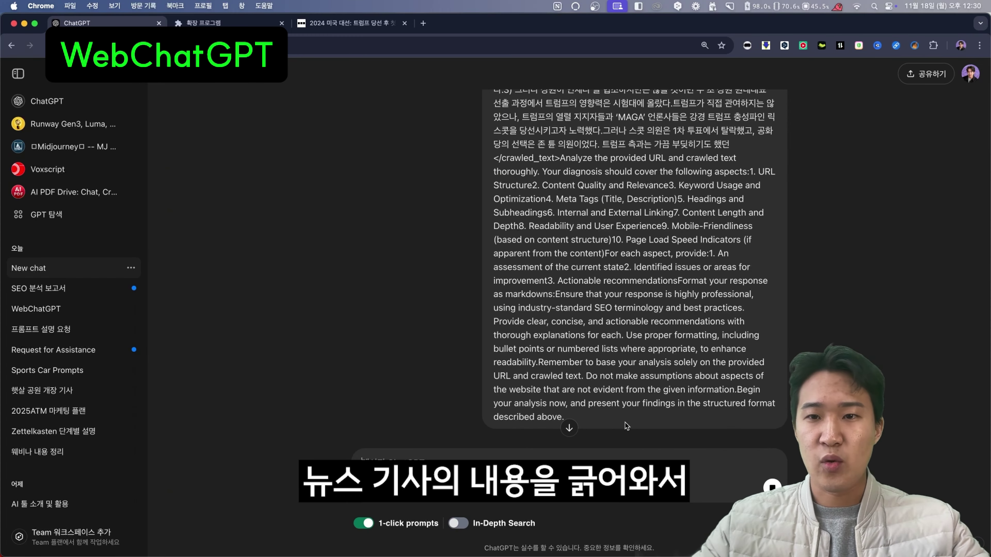
scroll(621, 417, down, 10)
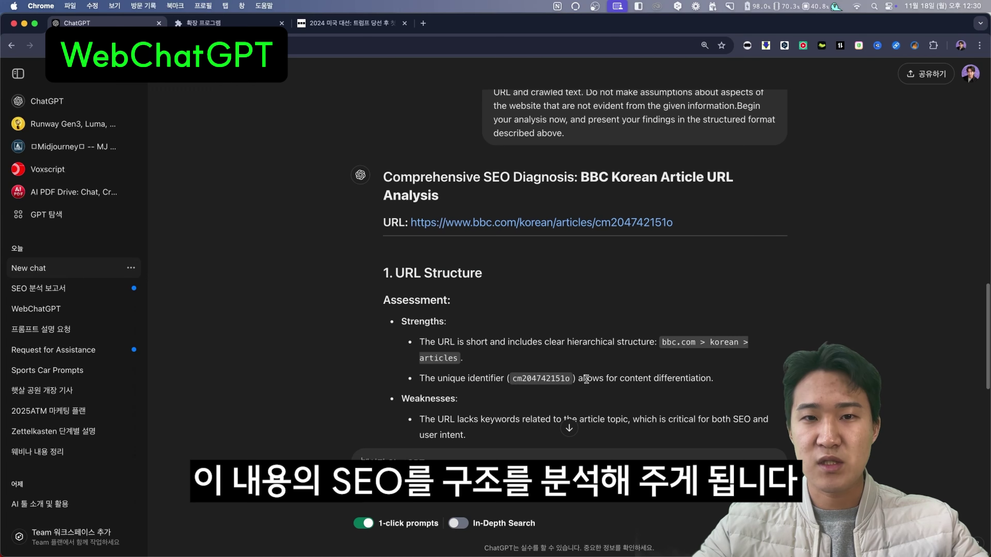
scroll(587, 383, down, 10)
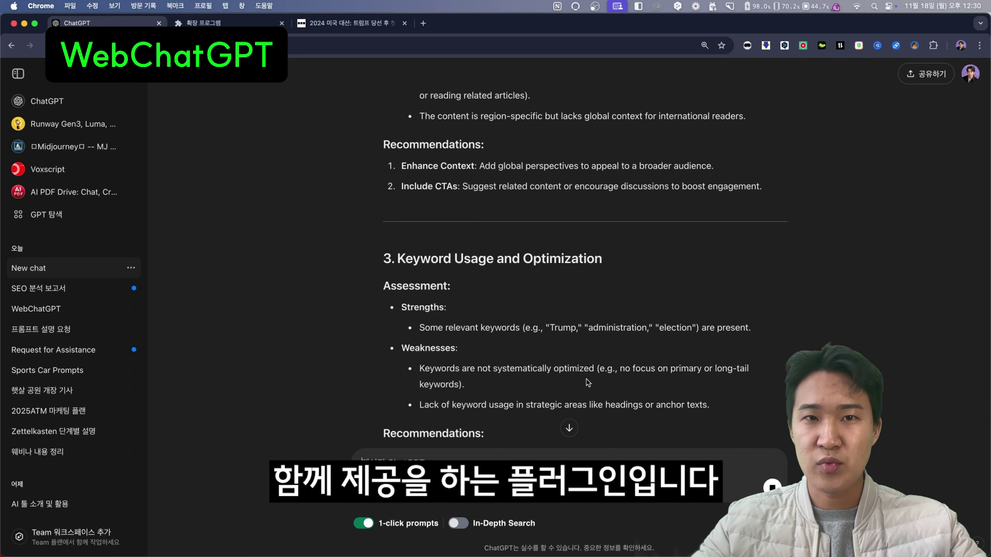
- Search Google for "트럼프당선" in a new tab and review the WebChatGPT sources and answer beside the results
click(424, 24)
text(트럼프당선)
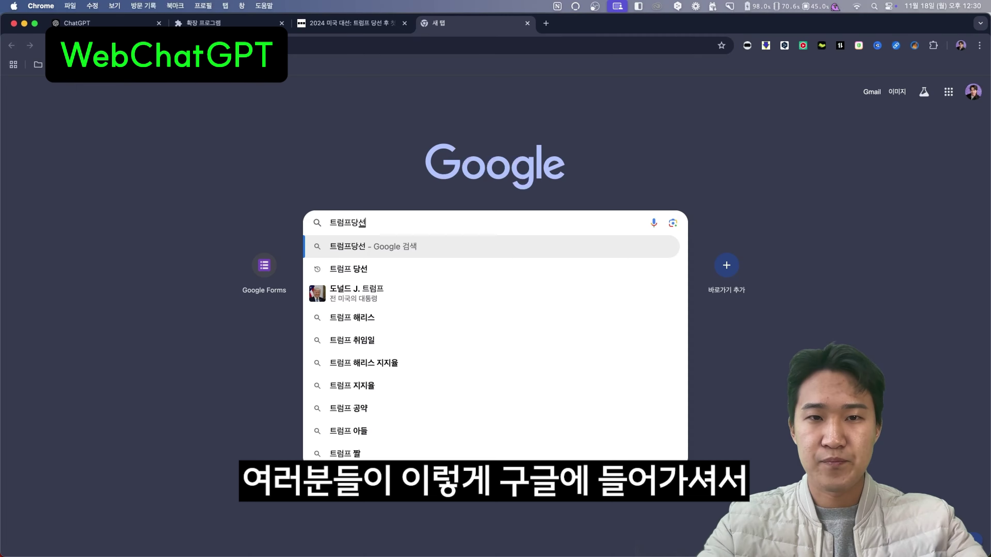
key(Return)
key(super+equal)
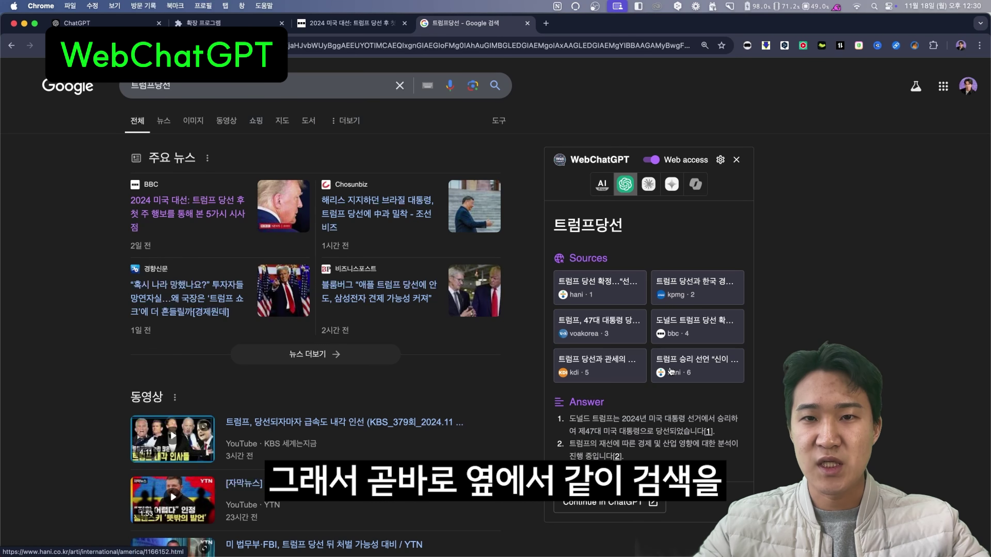
scroll(669, 371, down, 3)
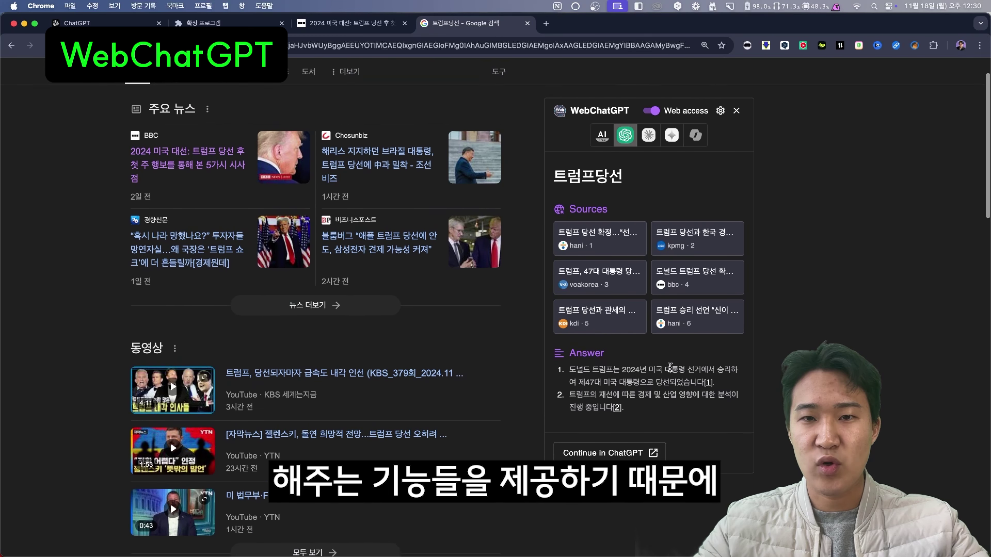
scroll(670, 367, up, 2)
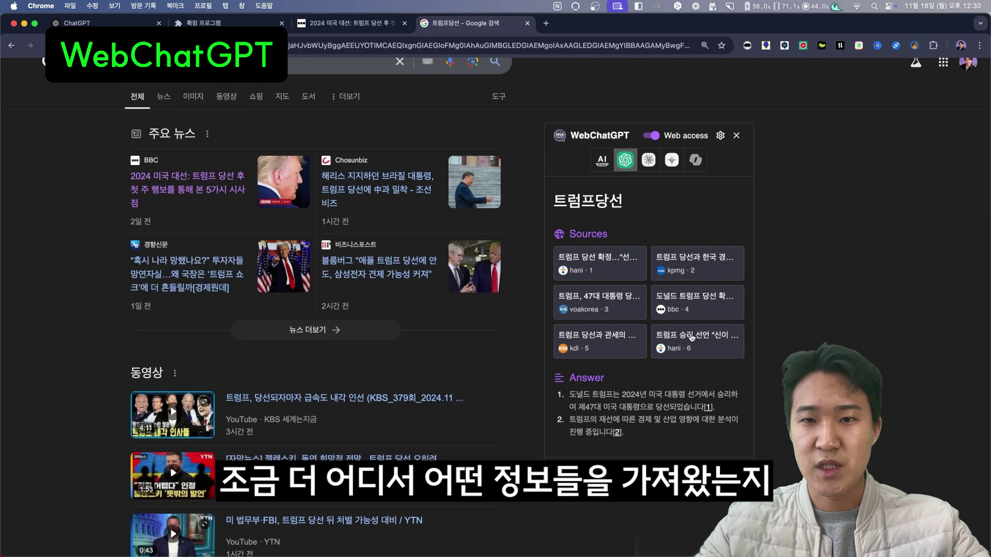
scroll(691, 338, up, 2)
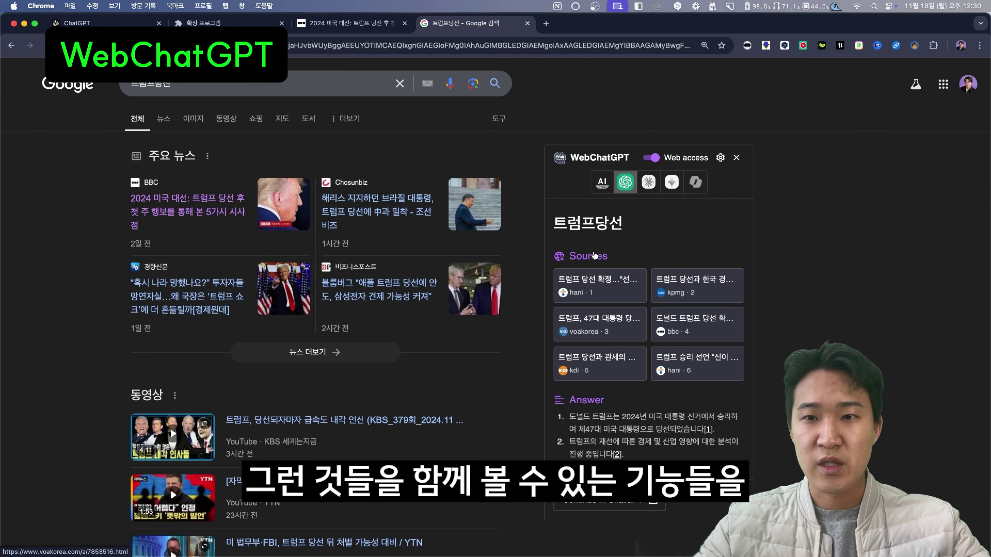
drag(570, 416, 636, 459)
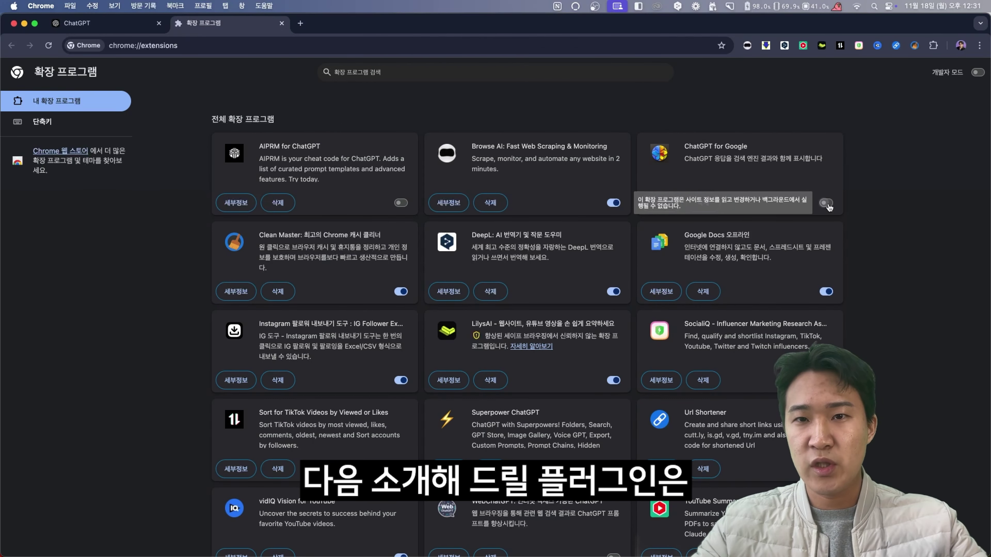
- Enable the ChatGPT for Google extension and search Google for "트럼프당선" in a new tab
click(826, 203)
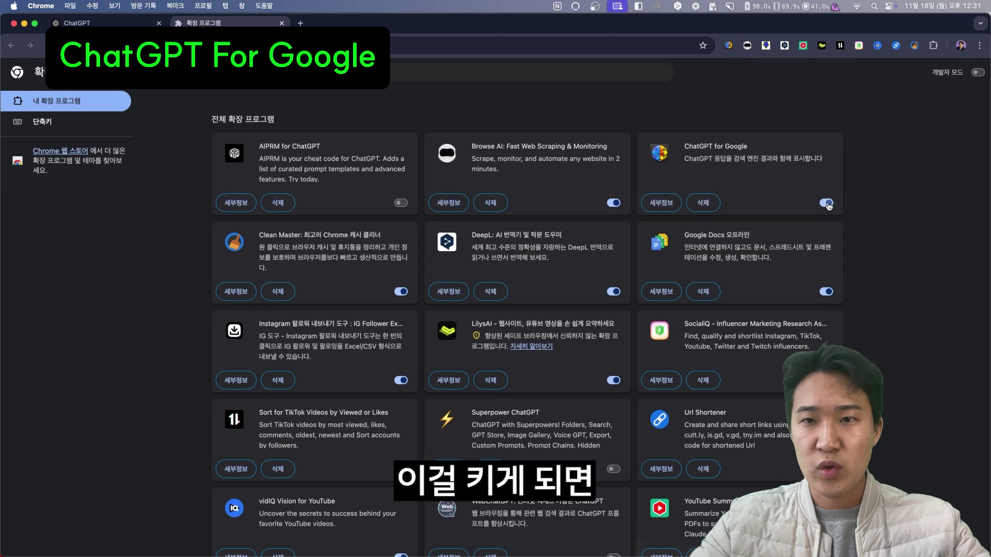
key(super+t)
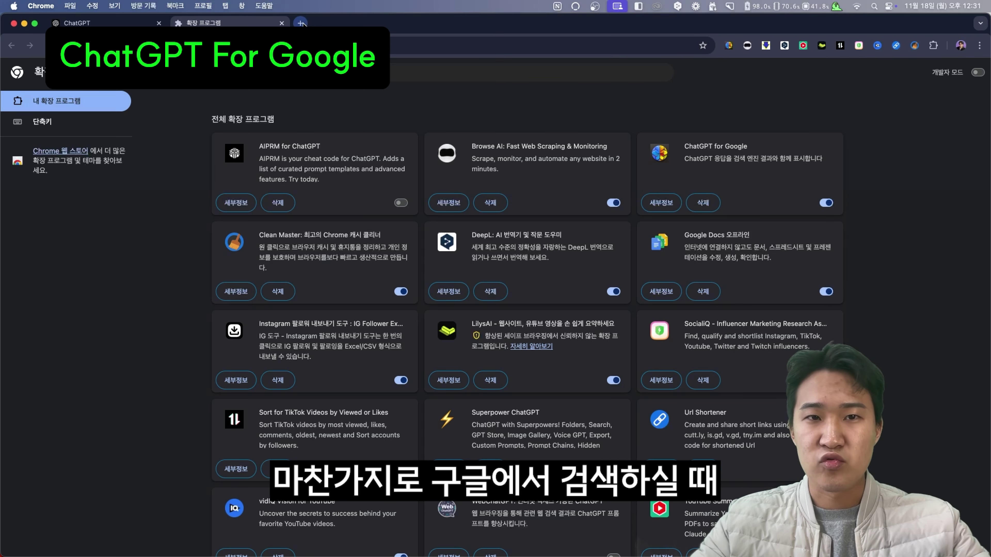
click(385, 215)
click(351, 246)
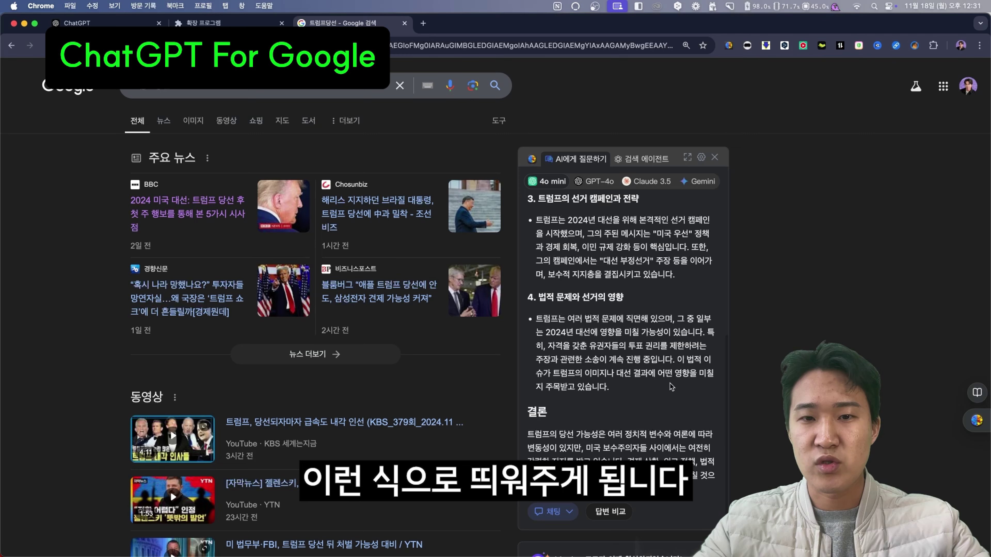
- Read through the ChatGPT for Google answer beside the search results and check the GPT-4o and Claude 3.5 model options
scroll(670, 386, down, 5)
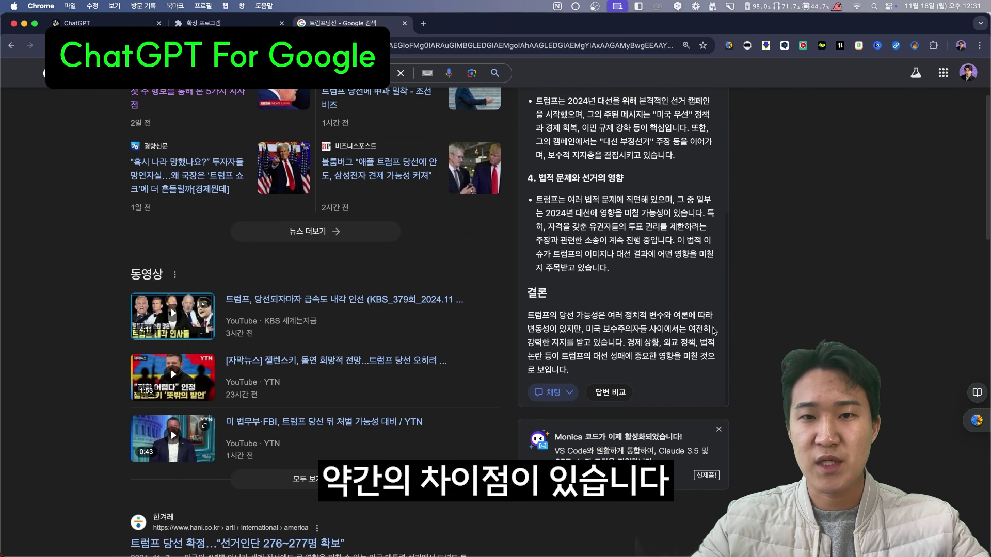
scroll(714, 331, up, 5)
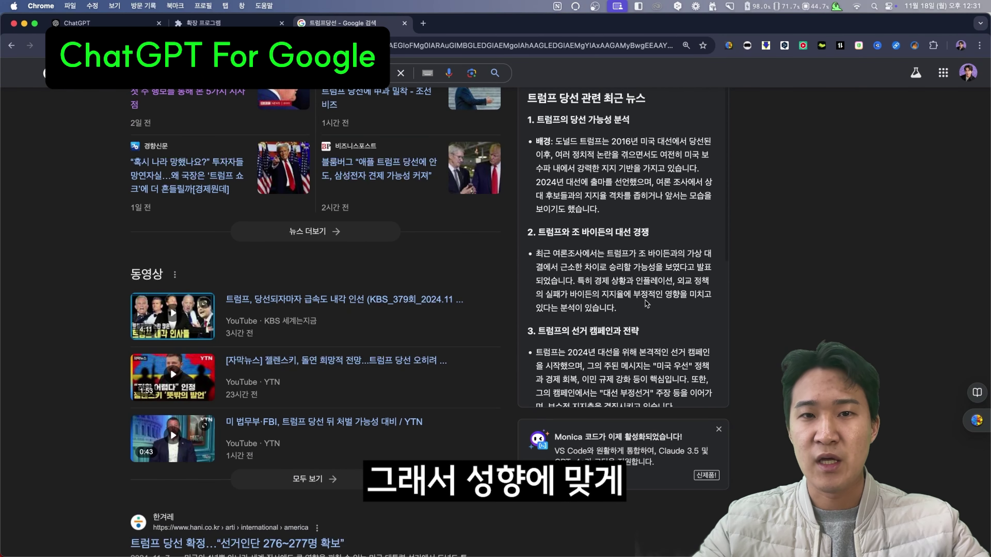
scroll(505, 316, up, 5)
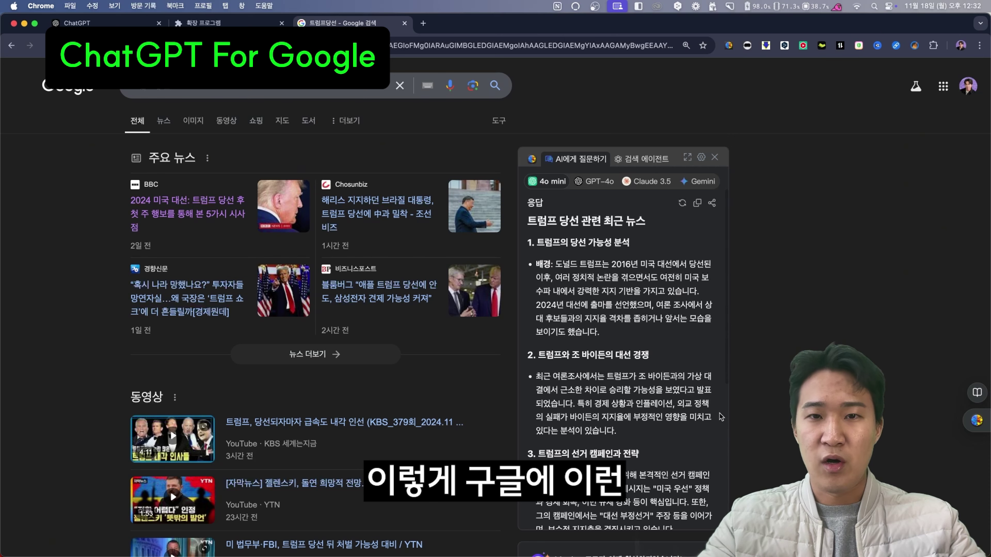
click(600, 182)
click(634, 182)
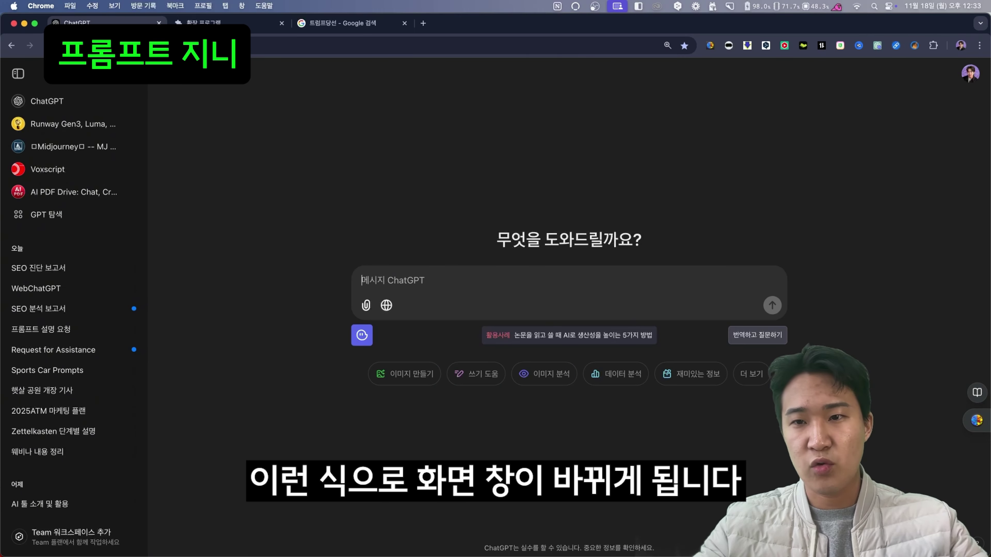
- Open the 프롬프트 지니 settings in ChatGPT and look over the automatic translation options and the list of translation languages
click(362, 336)
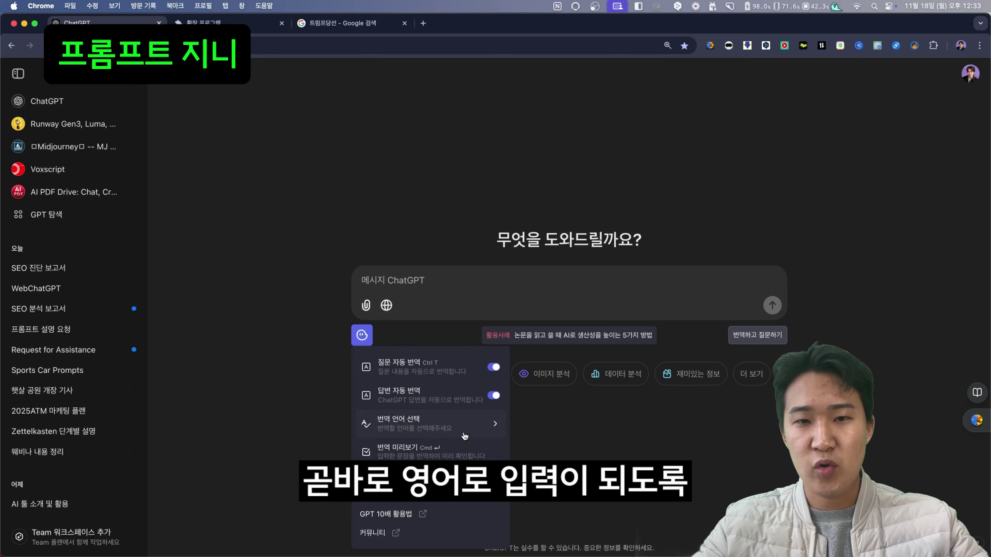
mouse_move(464, 436)
scroll(464, 436, up, 5)
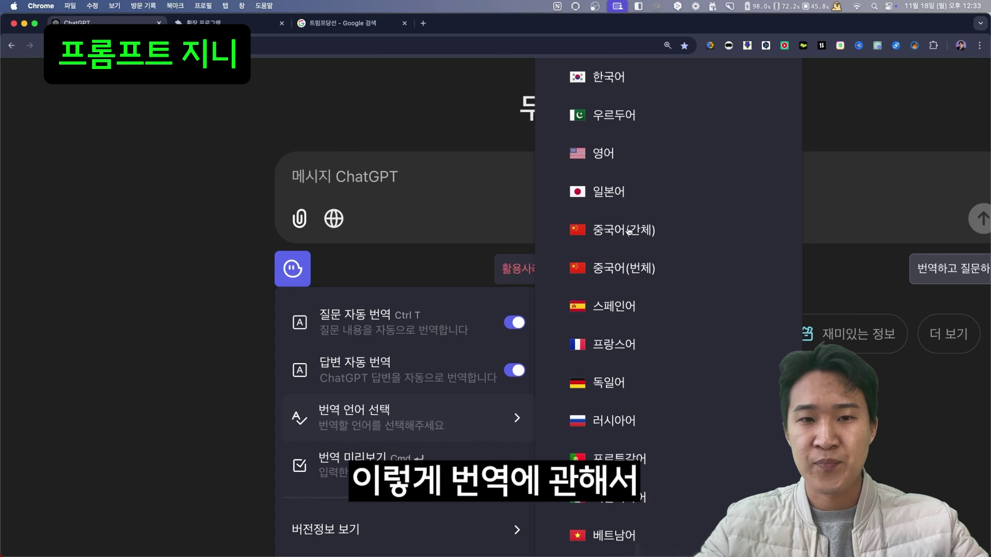
scroll(660, 422, down, 3)
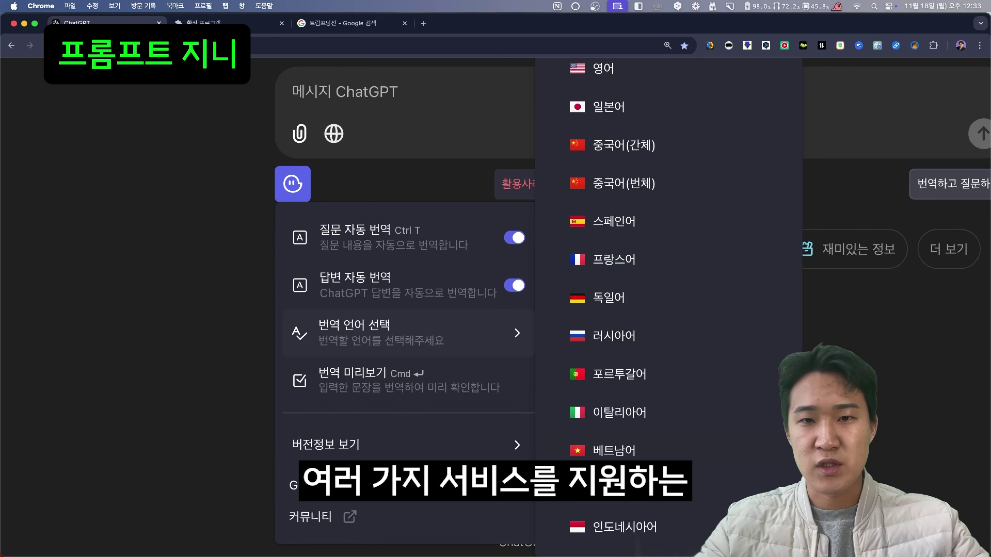
scroll(602, 285, up, 3)
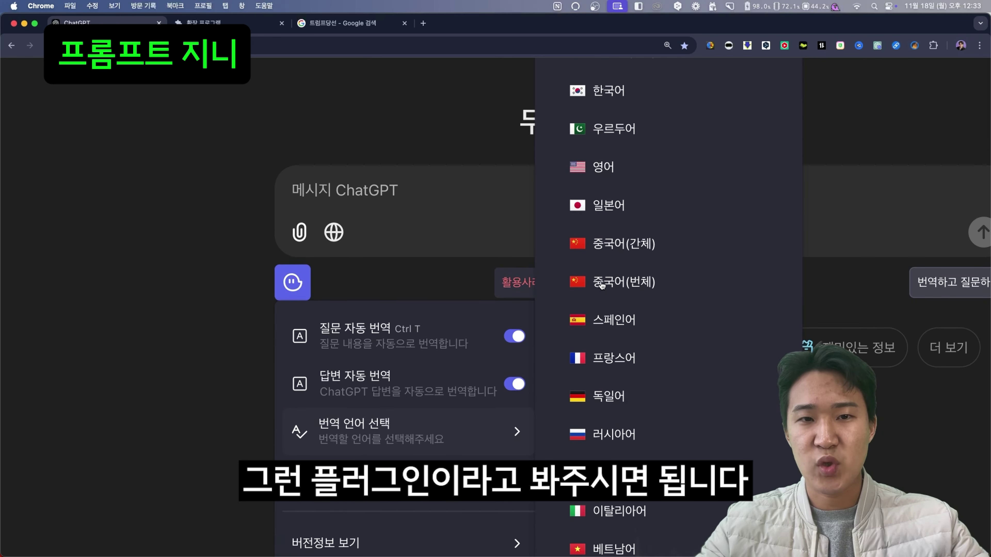
scroll(631, 345, up, 1)
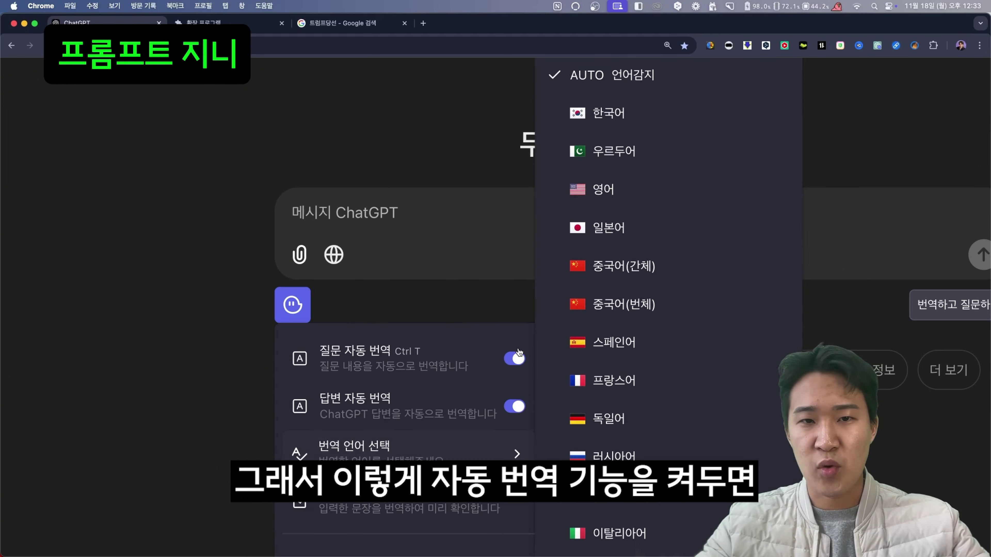
- Send the Korean prompt "한글로 입력을 해도" with automatic translation on and highlight the translated answer
click(236, 348)
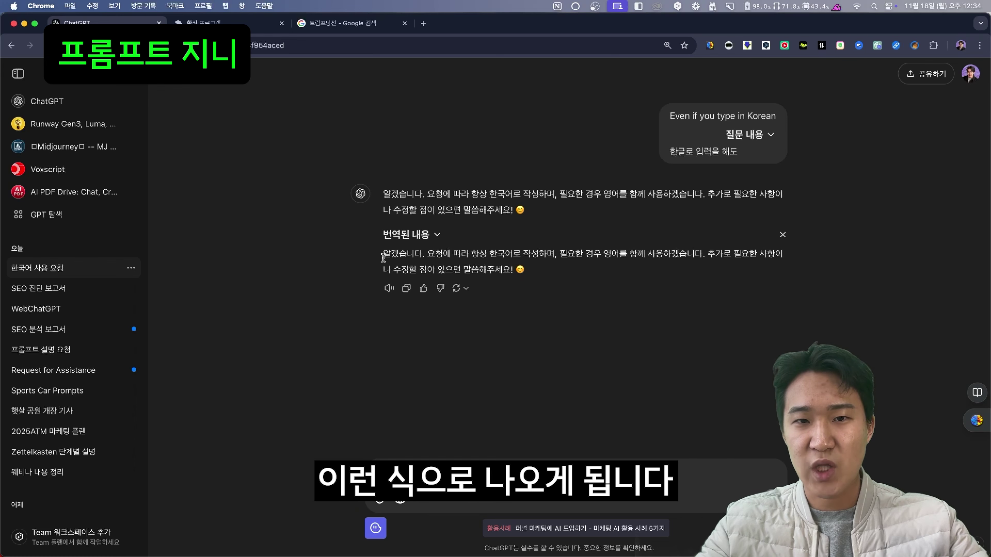
drag(382, 258, 532, 281)
click(533, 281)
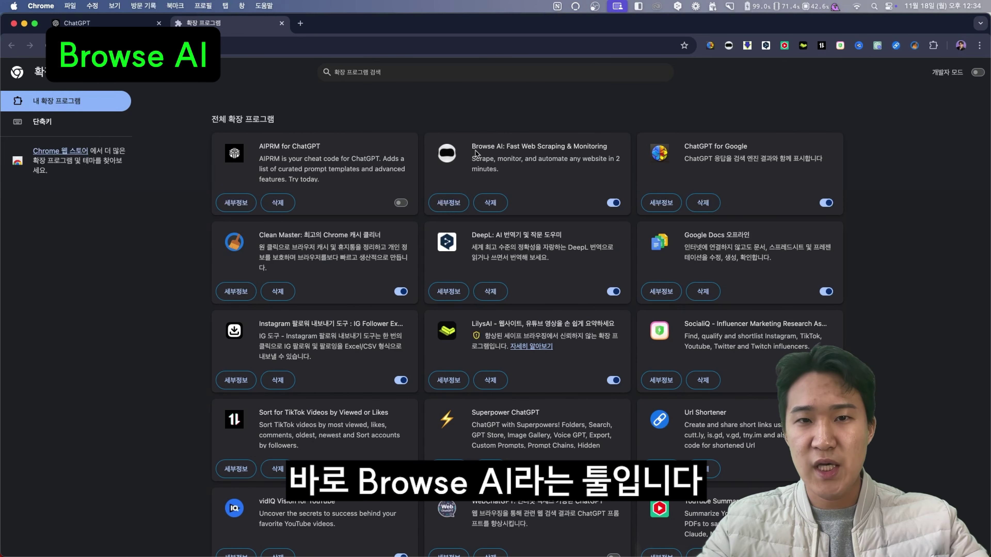
- Read the Browse AI description among the installed extensions and open the BBC News 코리아 article on Trump's first week after the election
drag(472, 150, 525, 178)
click(526, 178)
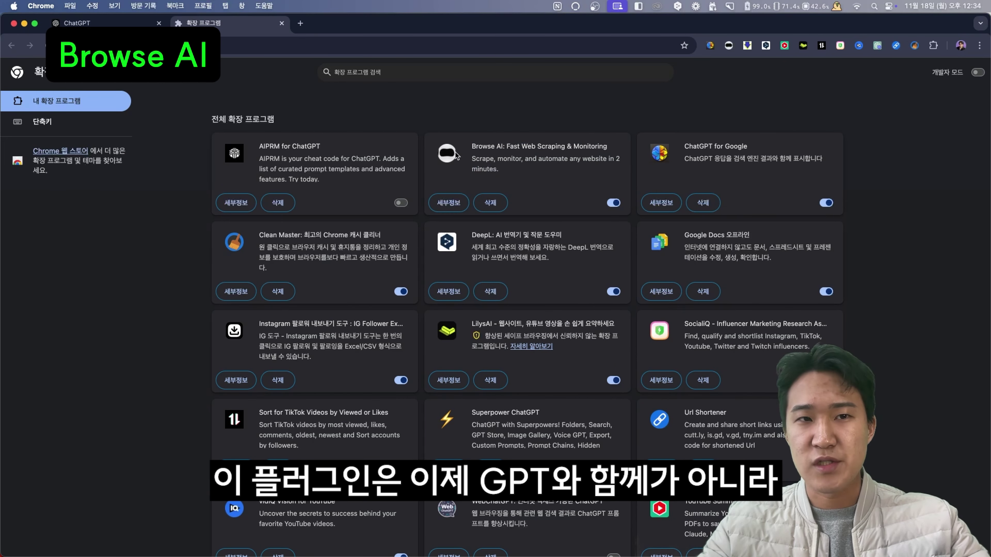
click(300, 23)
click(429, 222)
text(트)
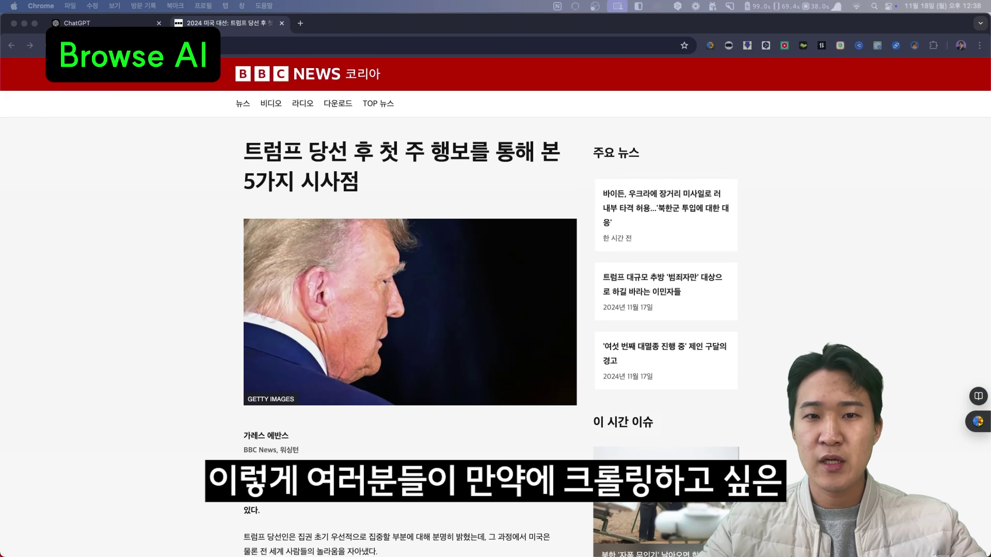
click(418, 421)
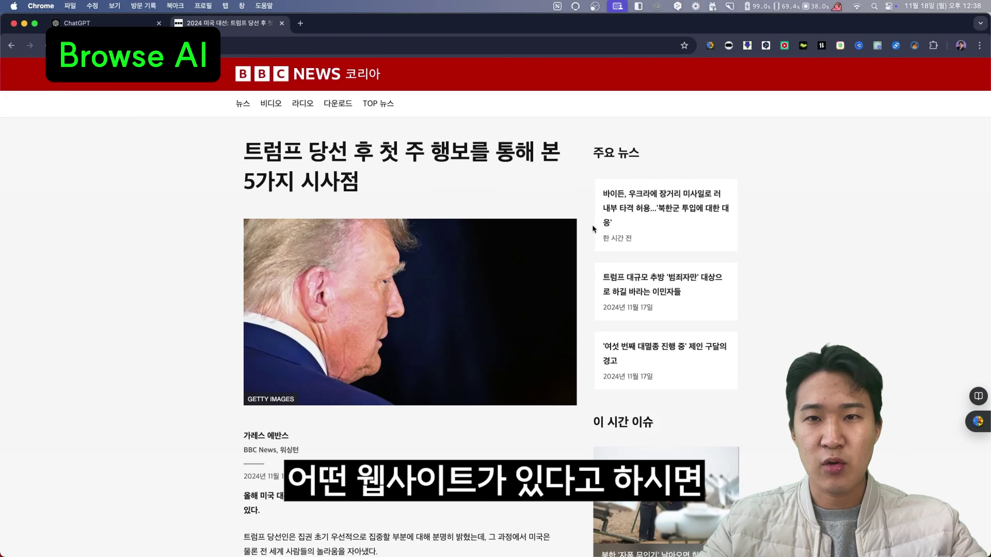
- Build a new Browse AI robot that extracts data from the BBC article and start training it in Robot Studio
click(729, 45)
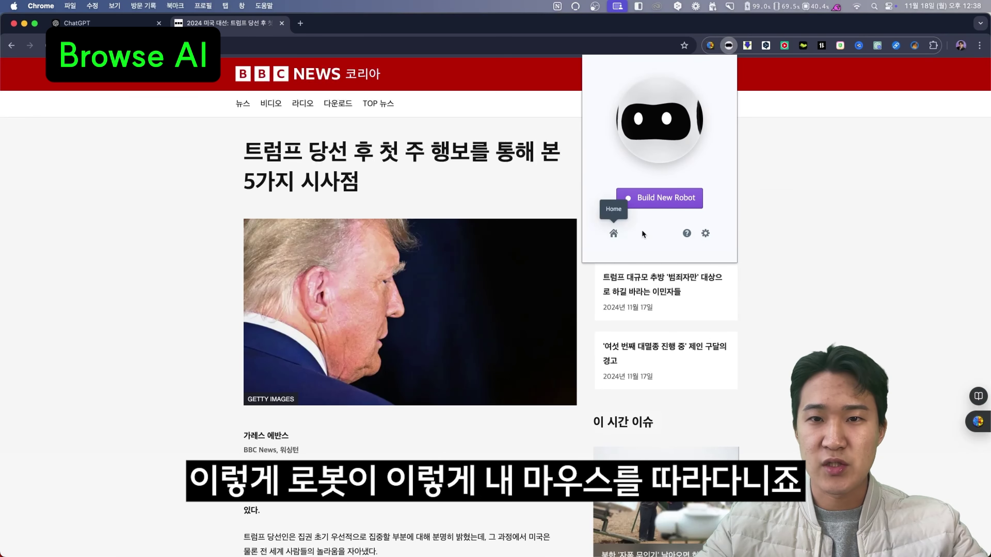
click(673, 205)
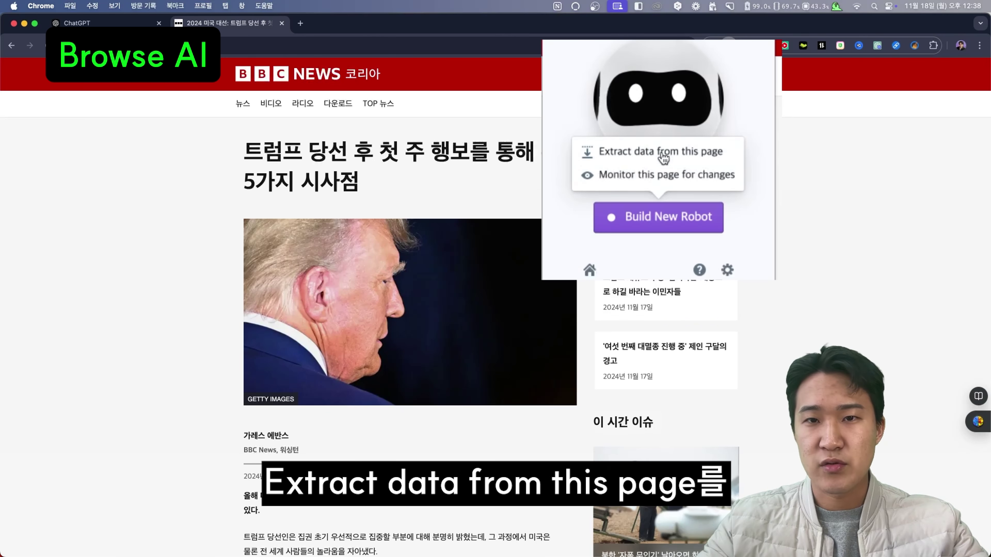
click(634, 154)
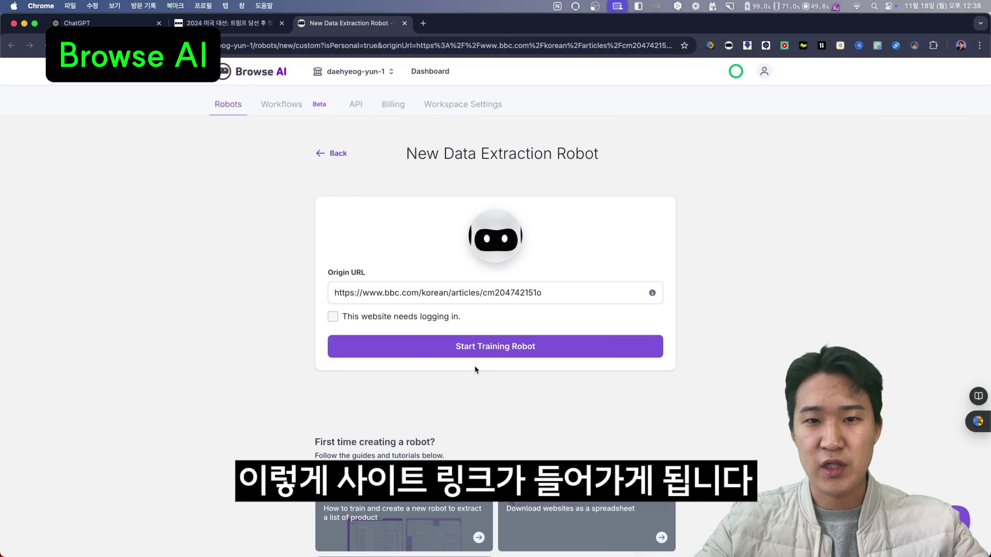
click(513, 355)
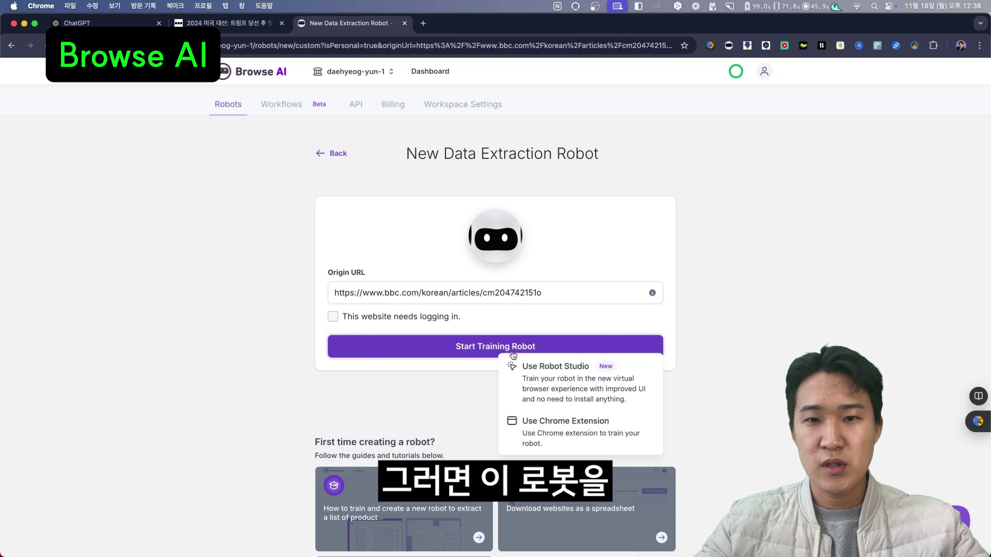
click(558, 376)
click(523, 370)
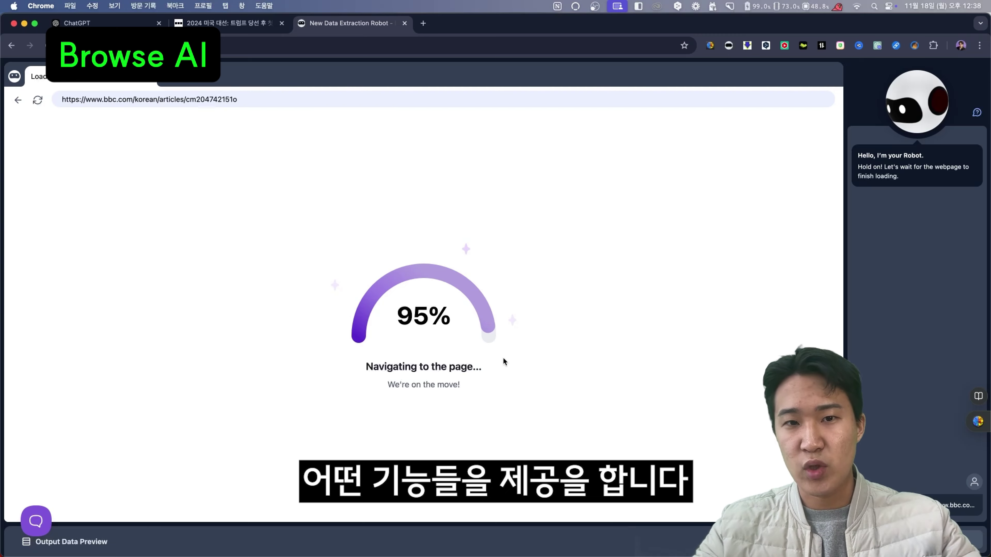
- Start a text capture from a list in Robot Studio, preview the article's highlighted elements and select a group of list items
scroll(421, 370, down, 10)
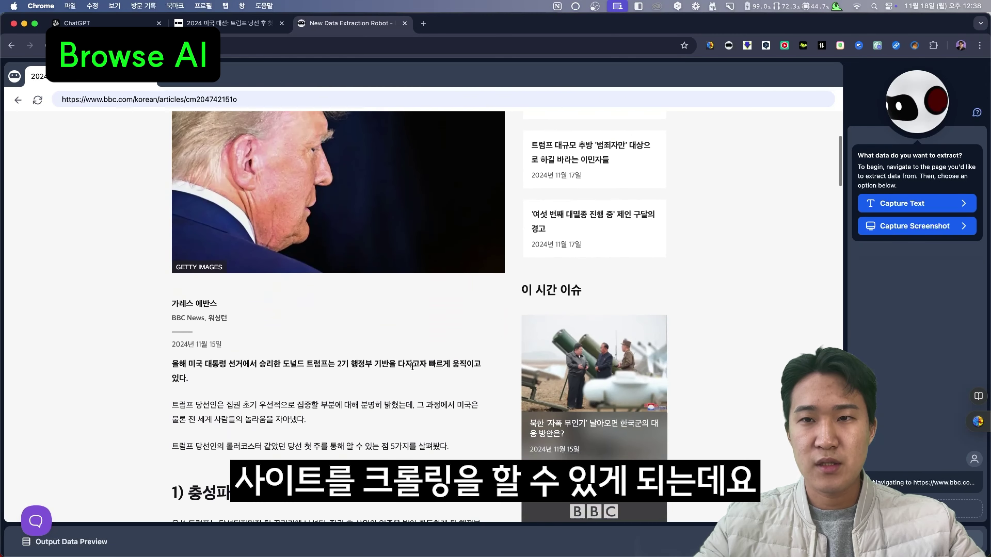
scroll(414, 370, up, 2)
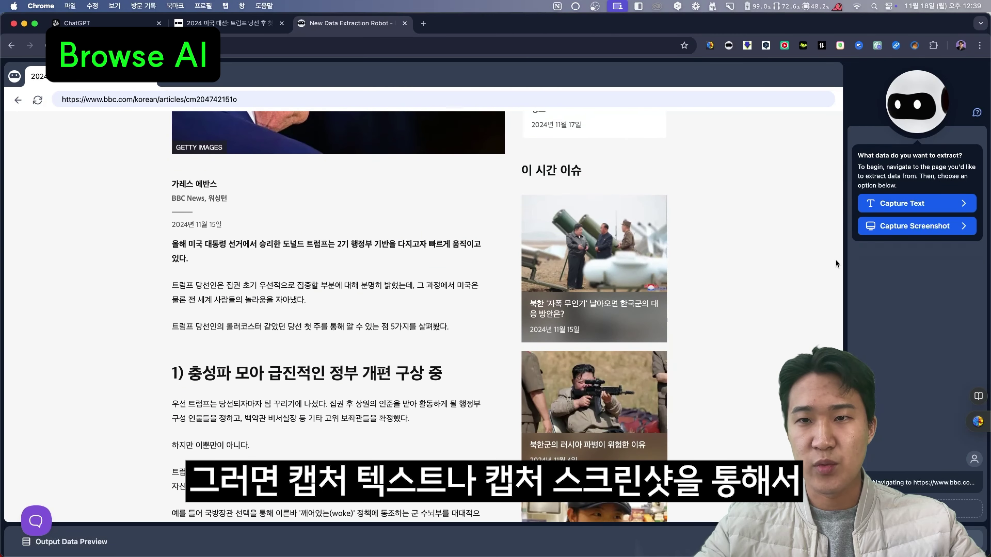
click(897, 208)
click(906, 201)
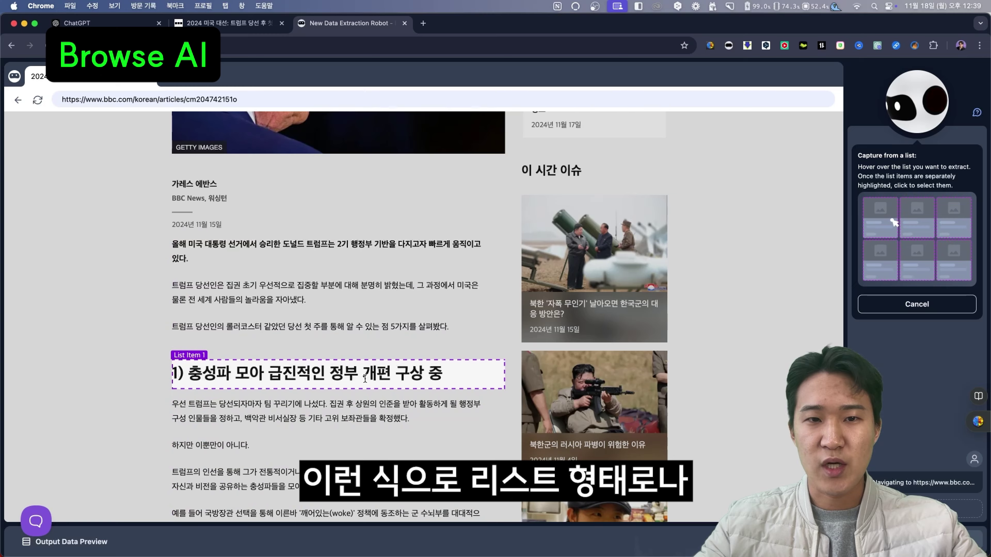
scroll(369, 363, down, 3)
scroll(365, 378, down, 8)
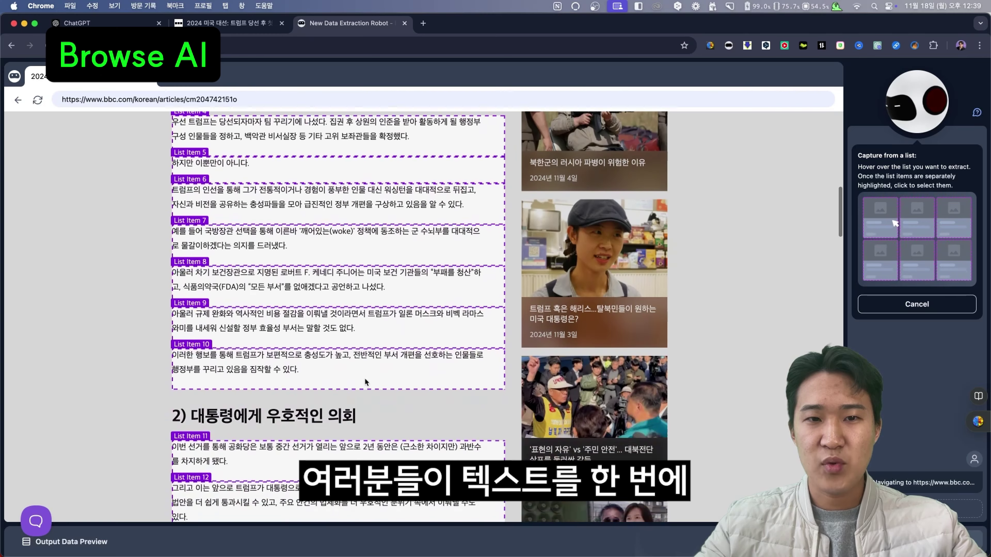
scroll(365, 377, down, 7)
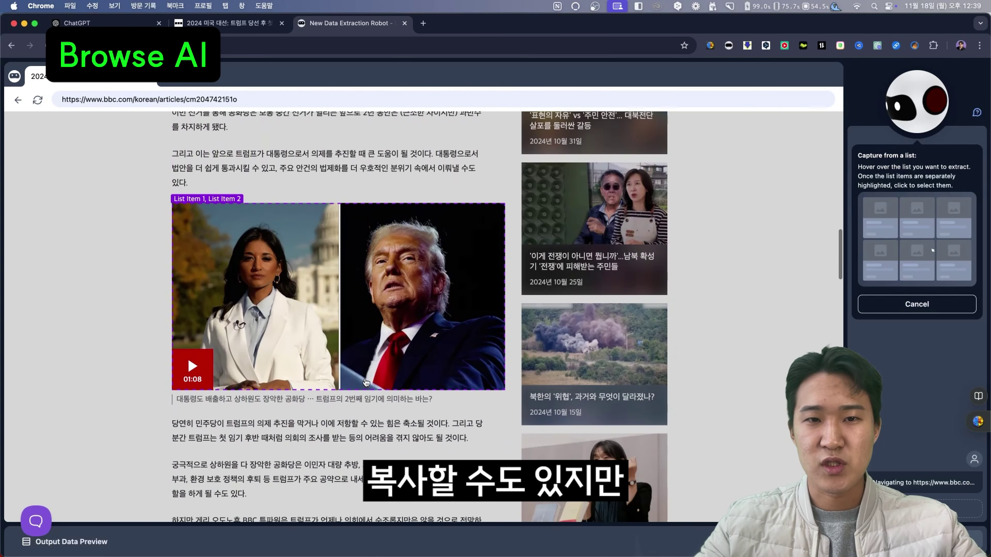
scroll(552, 354, down, 8)
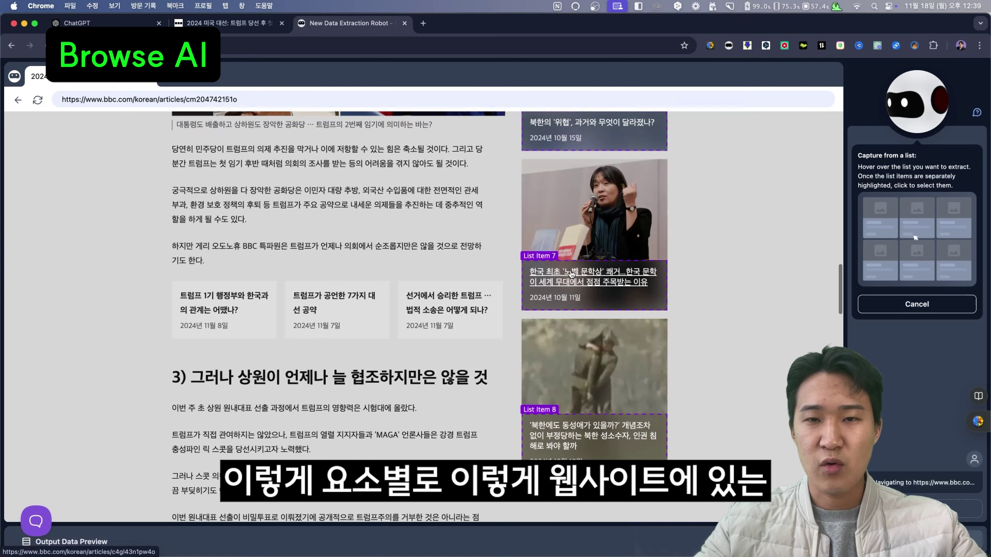
click(388, 354)
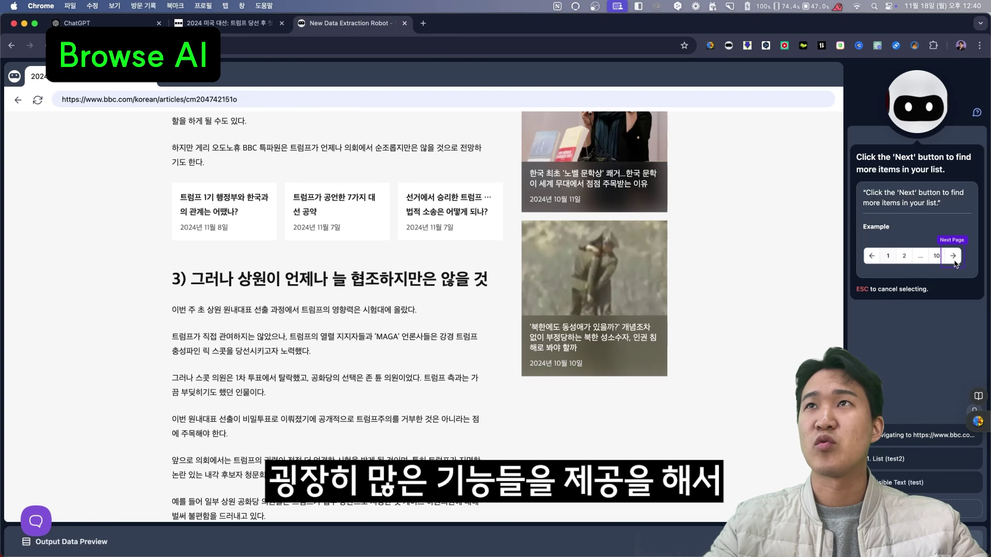
- Cancel picking a next-page button and set the list's loading option to "No more items to load"
key(Escape)
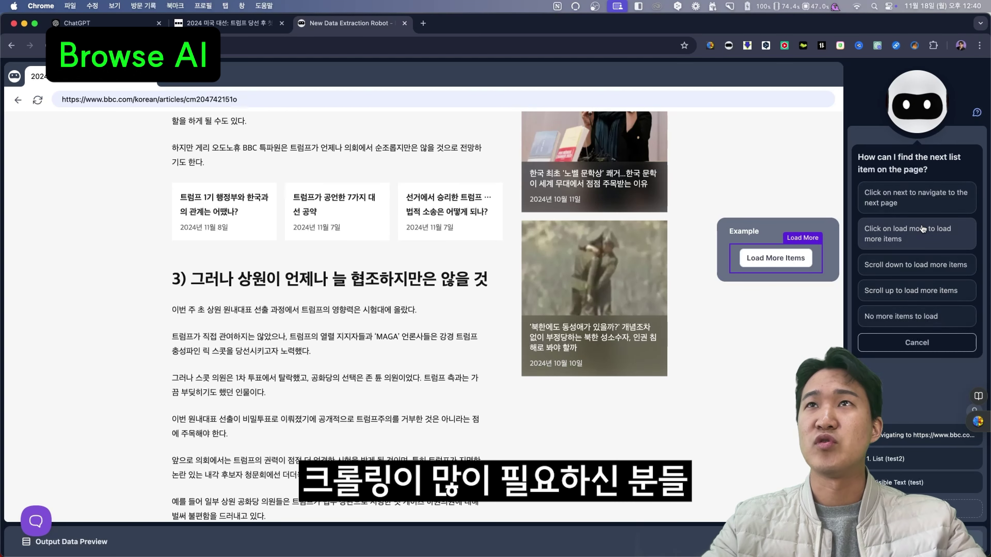
mouse_move(922, 270)
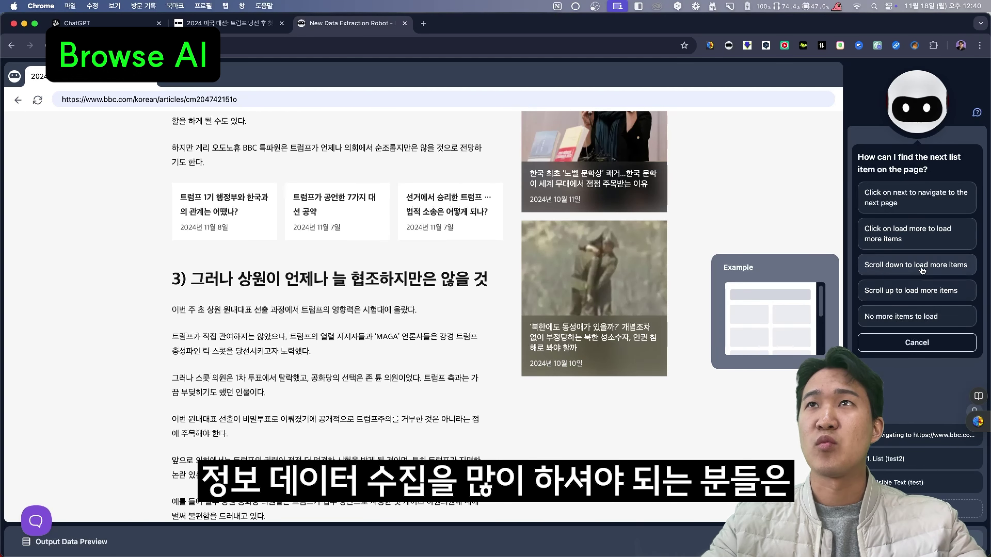
click(915, 317)
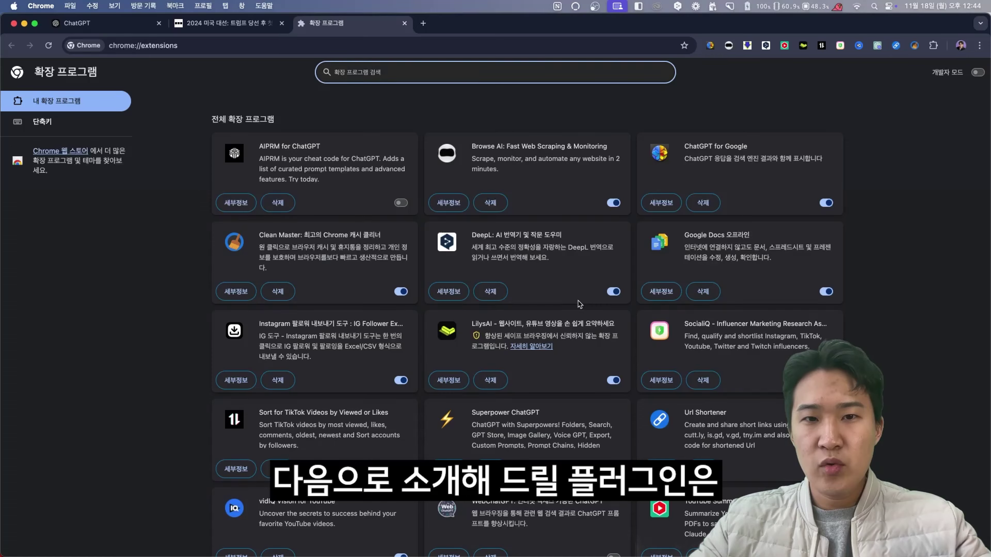
- Look through the installed Chrome extensions for 드래그프리 and highlight its description
scroll(580, 304, down, 5)
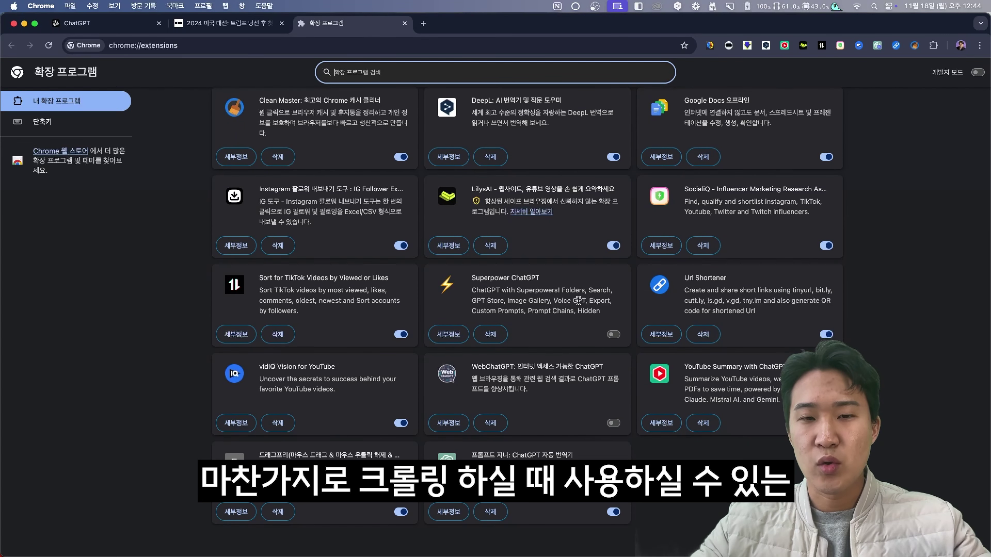
scroll(578, 301, up, 2)
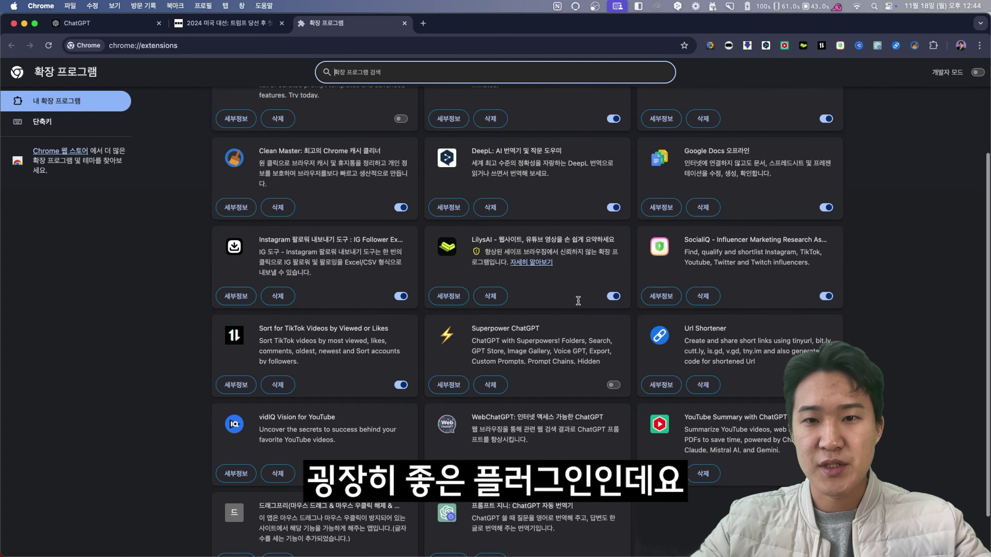
scroll(579, 305, up, 3)
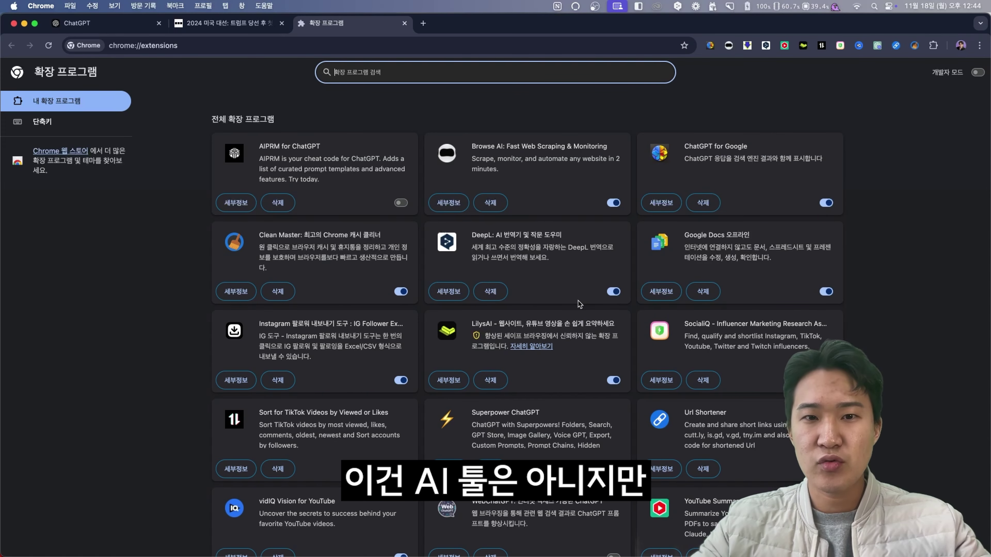
scroll(579, 304, down, 3)
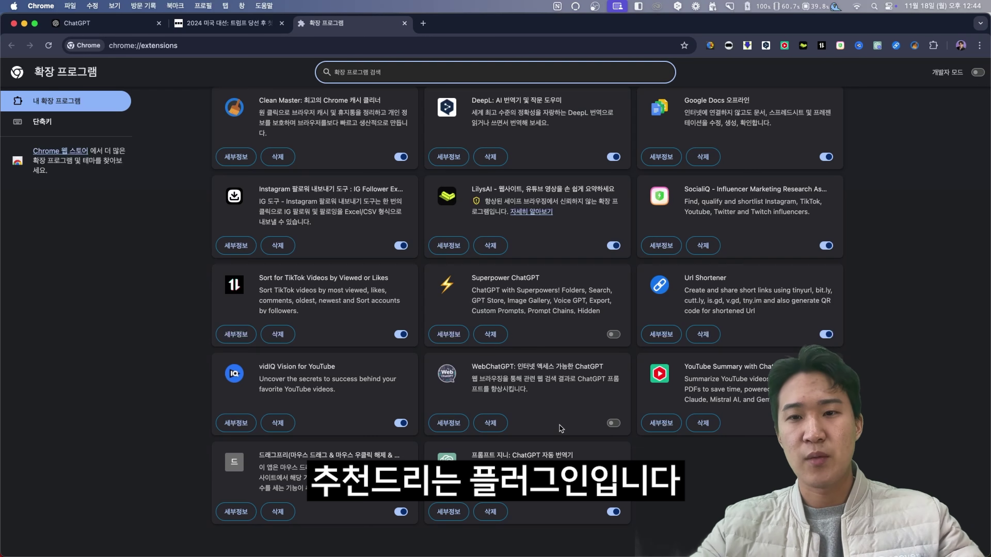
drag(259, 362, 353, 406)
click(353, 406)
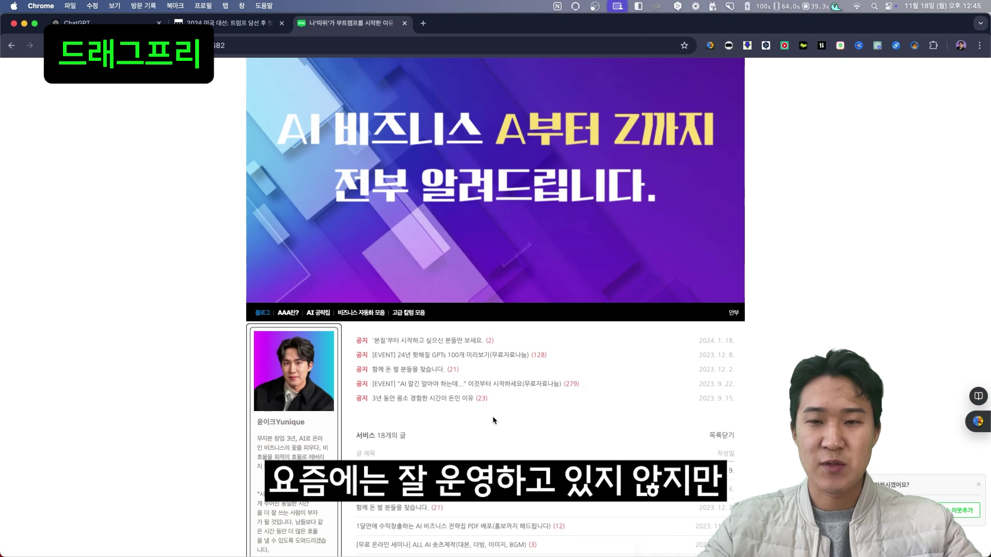
- Lift the copy restriction on the Naver blog post with 드래그프리 and select the paragraphs below the treadmill image
scroll(492, 416, down, 2)
scroll(493, 416, down, 15)
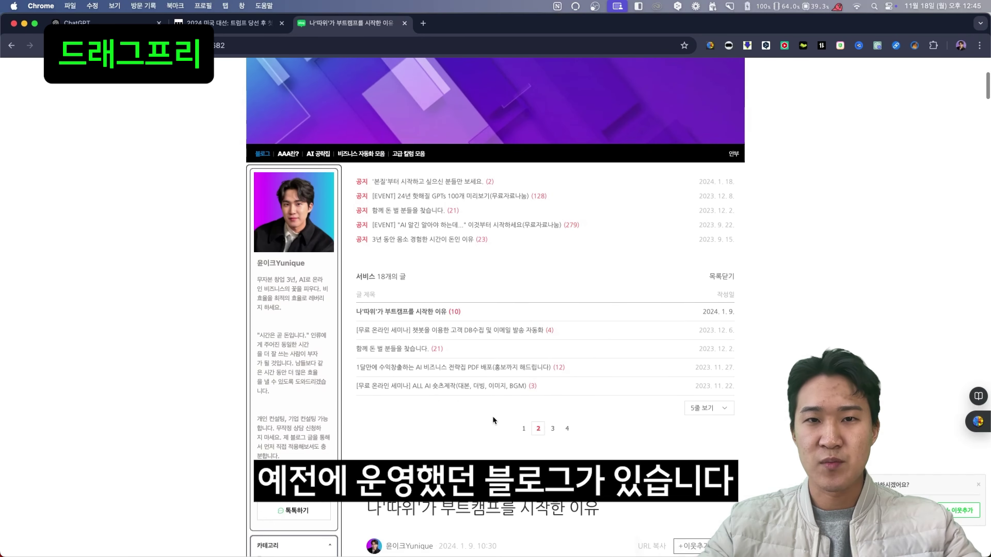
scroll(494, 420, down, 10)
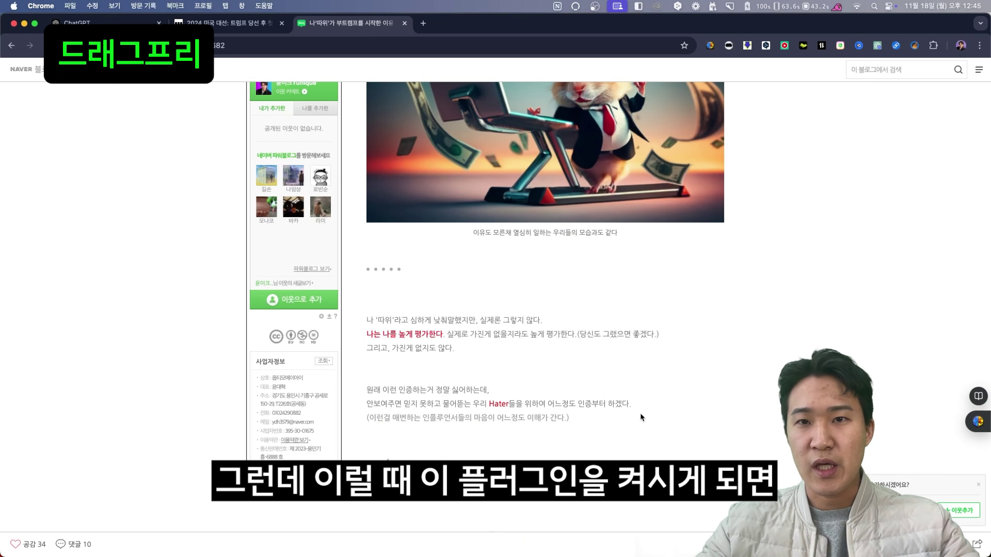
scroll(640, 414, down, 3)
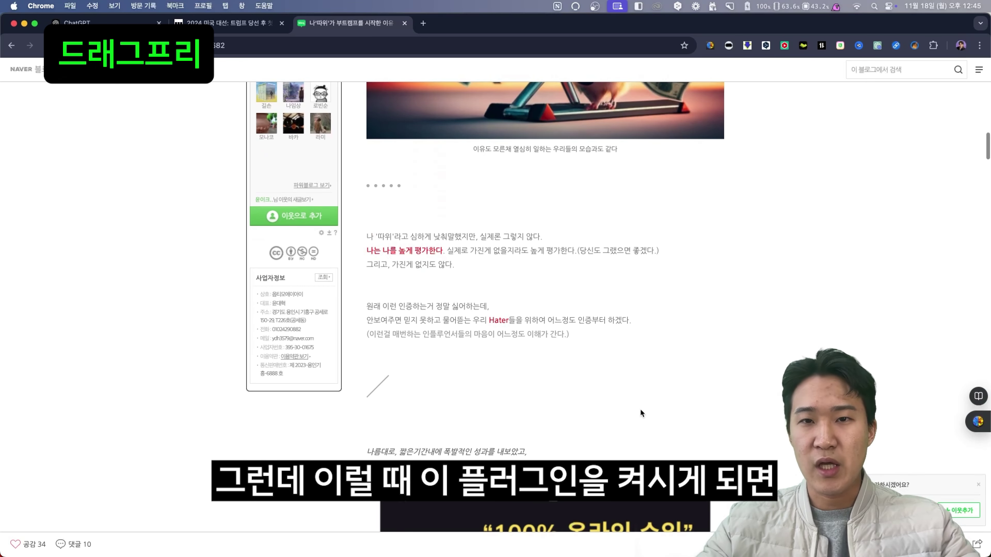
click(747, 46)
click(574, 120)
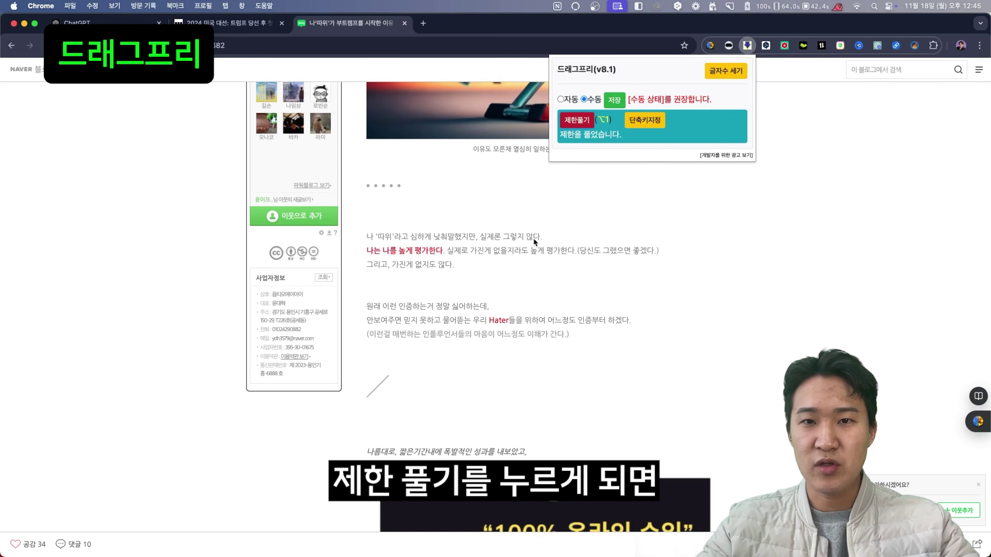
drag(360, 222, 499, 280)
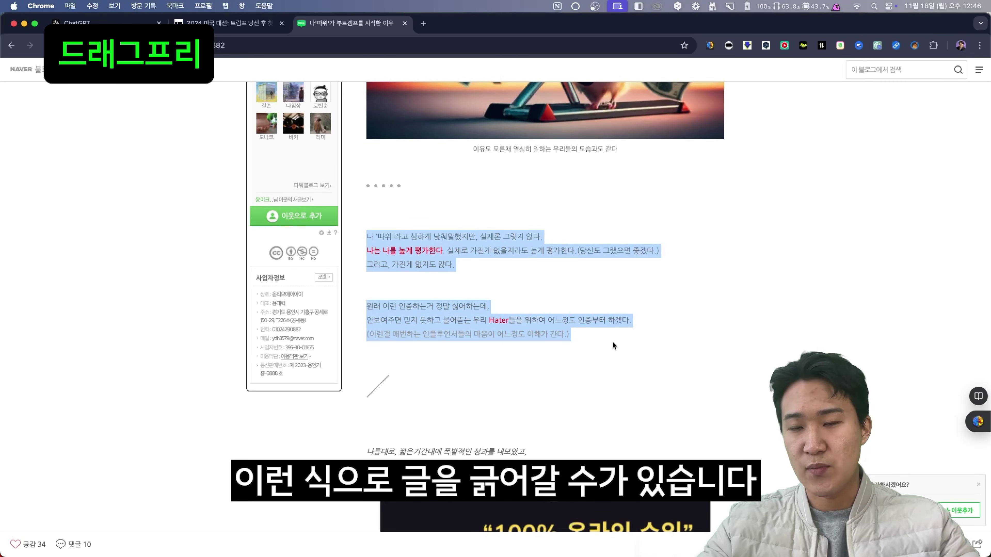
- Test text selection on further passages of the blog post, including the paragraphs above and below the ad banner
scroll(612, 341, down, 2)
click(451, 227)
scroll(451, 226, down, 20)
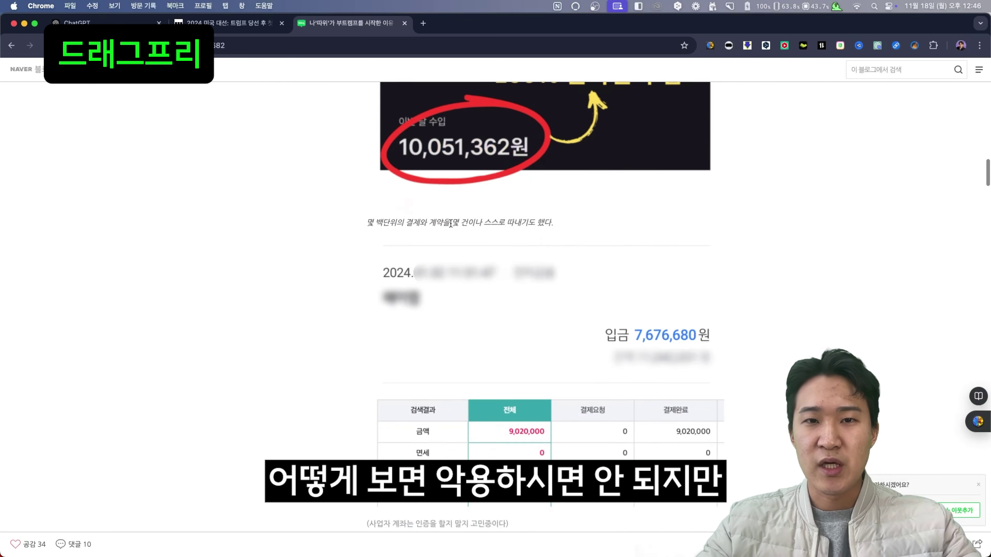
drag(366, 275, 545, 408)
scroll(545, 408, down, 1)
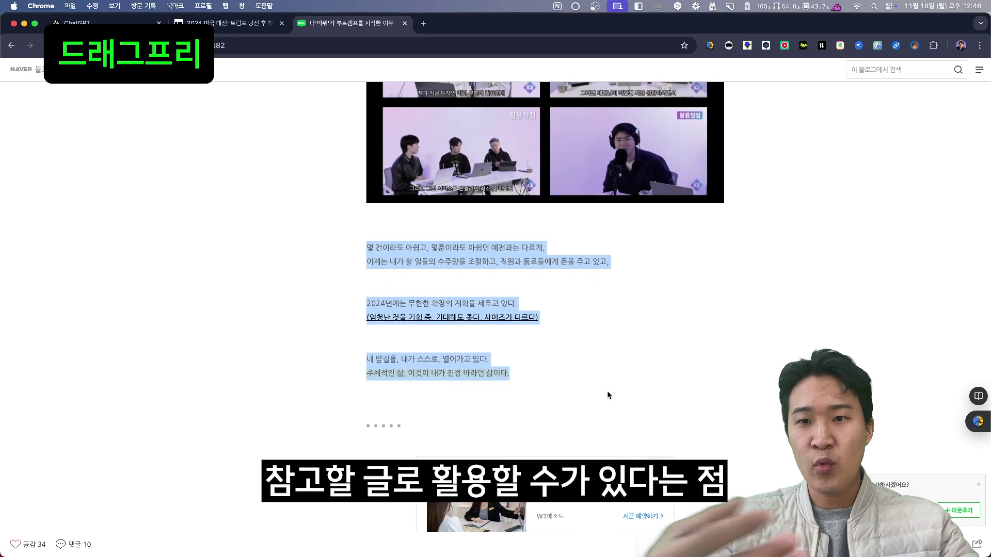
click(587, 365)
scroll(587, 365, down, 9)
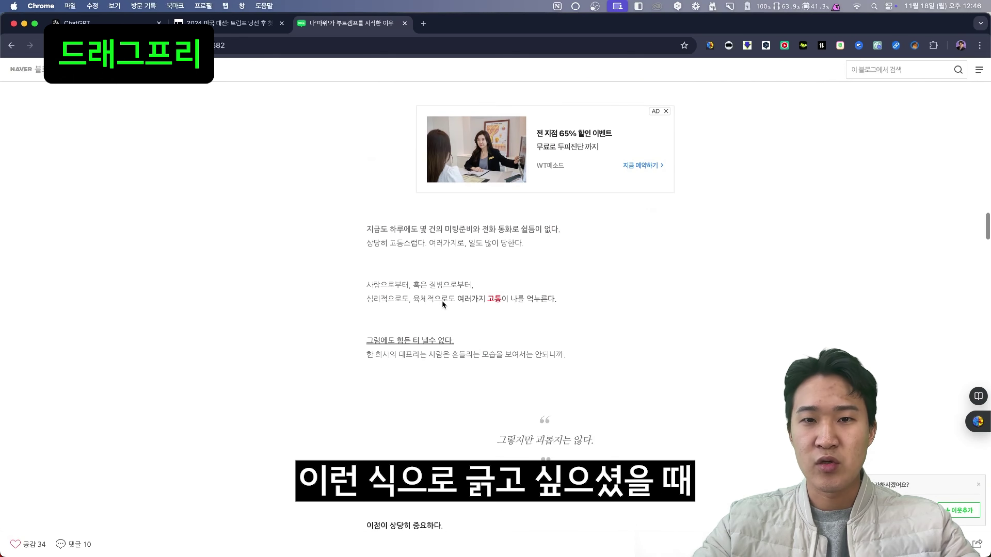
drag(369, 226, 587, 455)
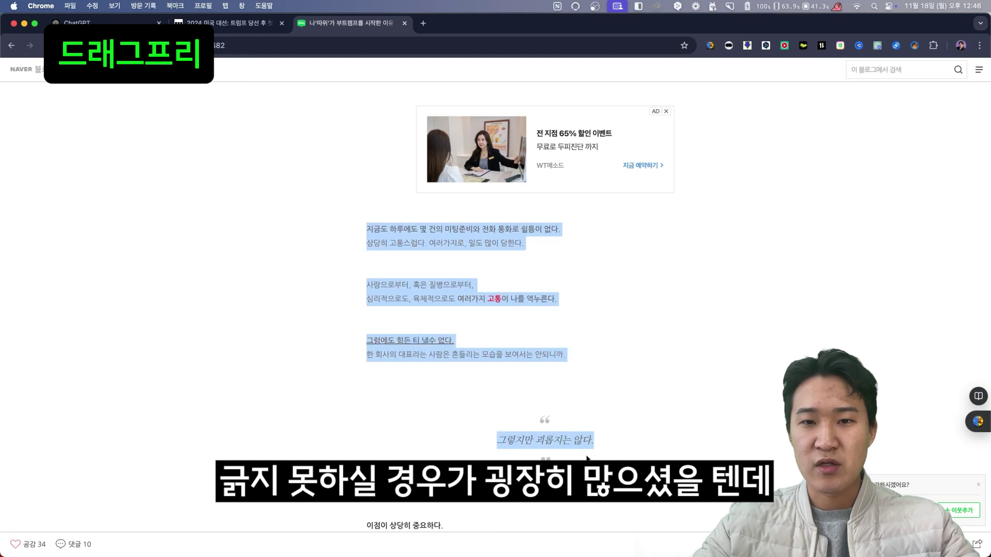
scroll(587, 456, down, 5)
click(403, 236)
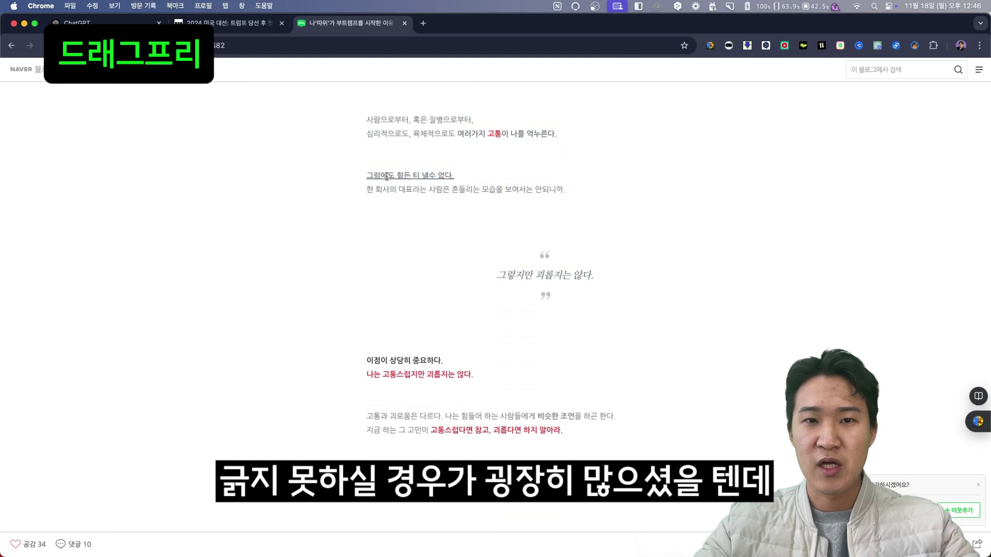
- Copy another passage of the blog post into a new ChatGPT prompt and add "벤치마킹!" below a "--" separator
scroll(380, 164, up, 2)
scroll(429, 234, down, 4)
drag(364, 124, 541, 408)
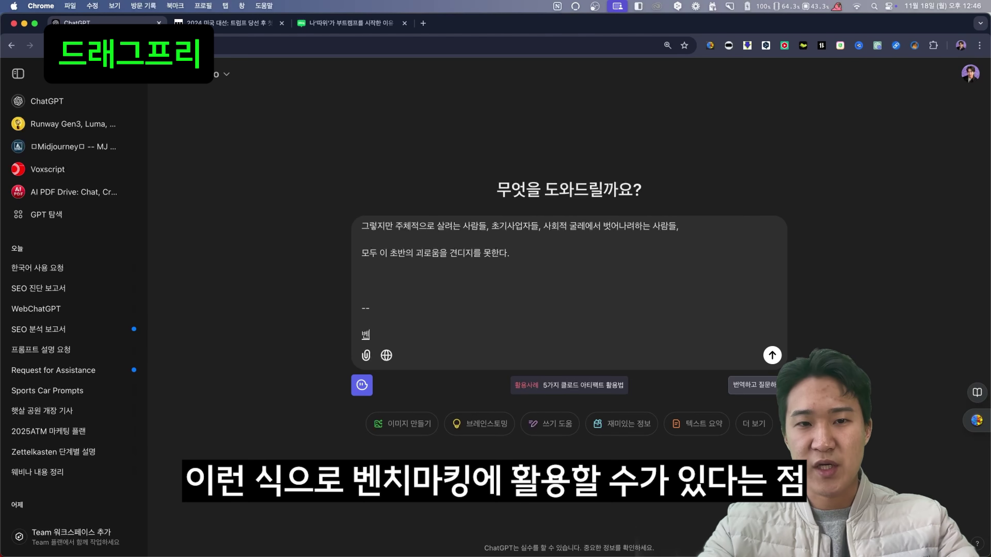
text(벤치매)
text(킹!)
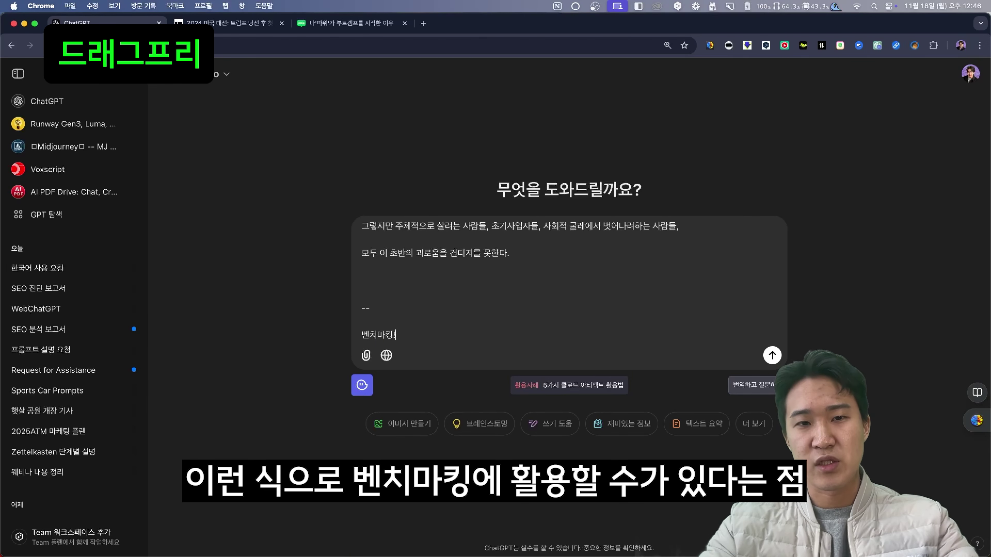
text(!)
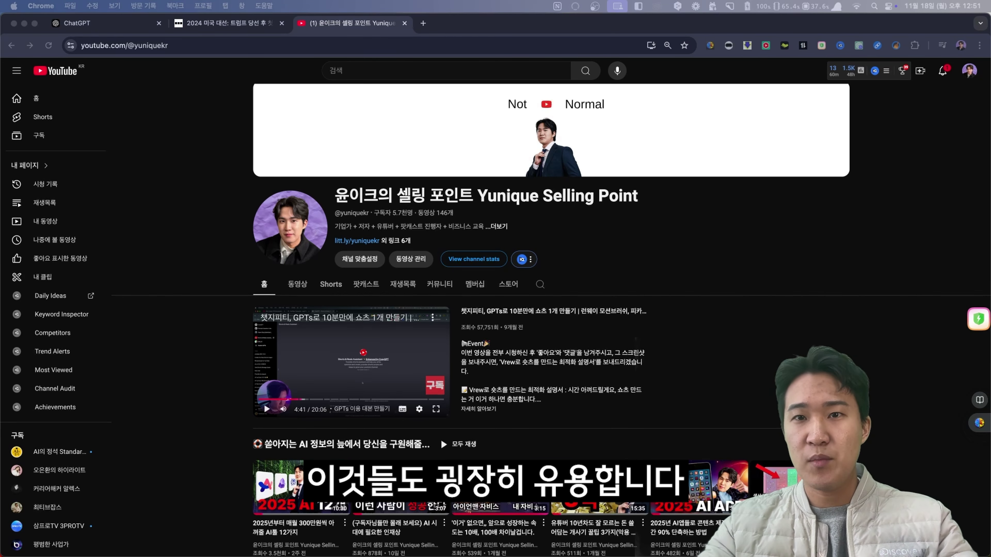
- Open Chrome's extension management page to look up the YouTube Summary with ChatGPT extension
click(919, 49)
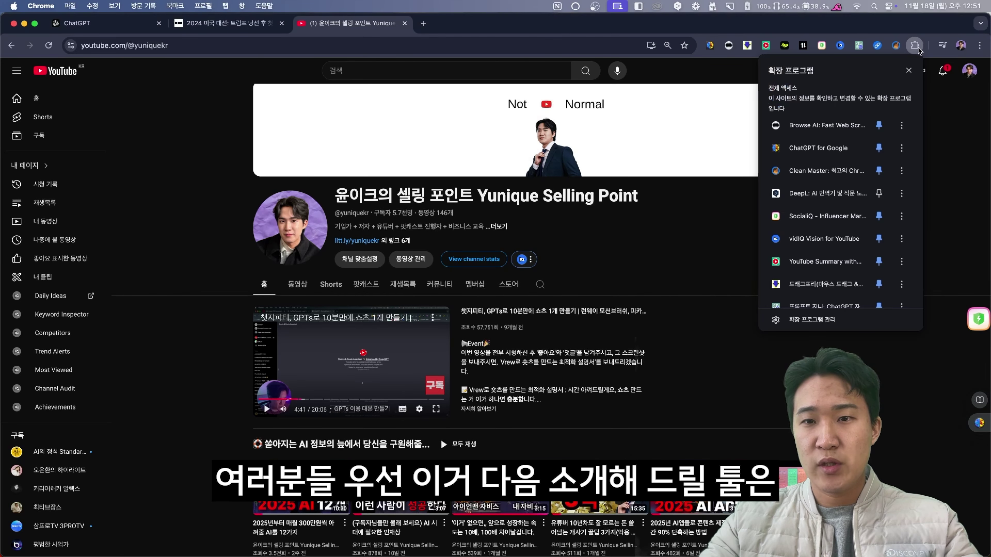
click(838, 316)
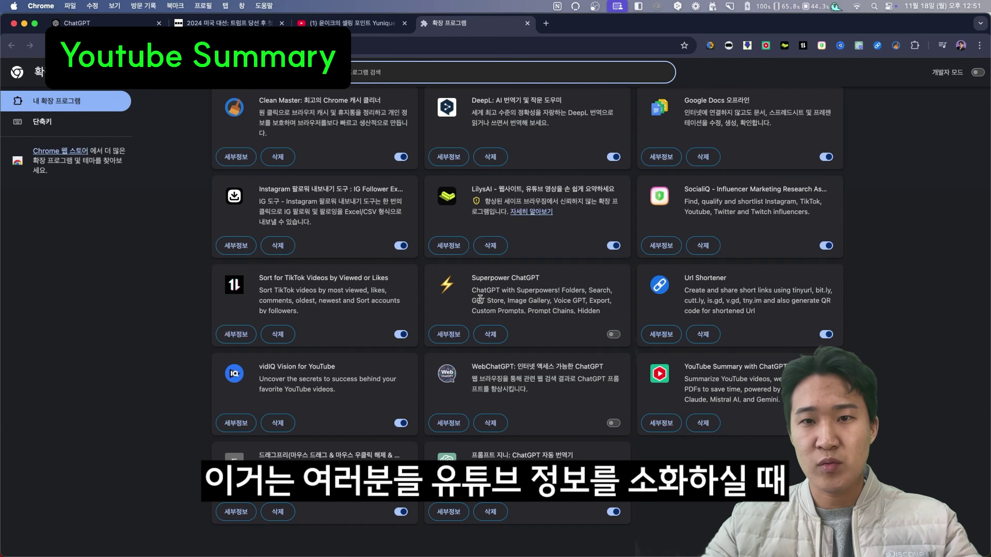
- Open the video "2025년부터 매월 300만원씩 아껴줄 AI툴 12가지" from the YouTube channel page and seek forward in it
click(366, 26)
scroll(481, 234, down, 4)
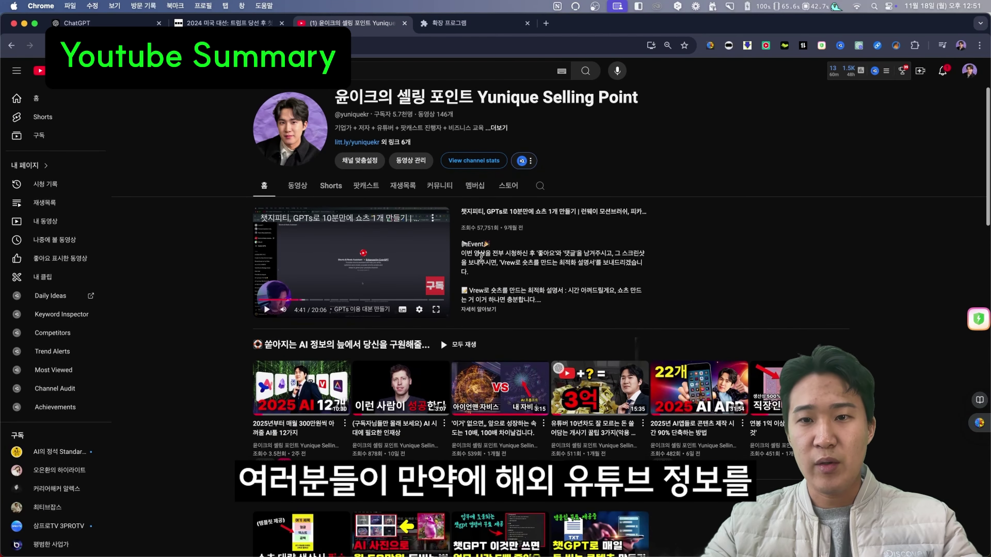
scroll(482, 259, up, 1)
scroll(481, 257, down, 2)
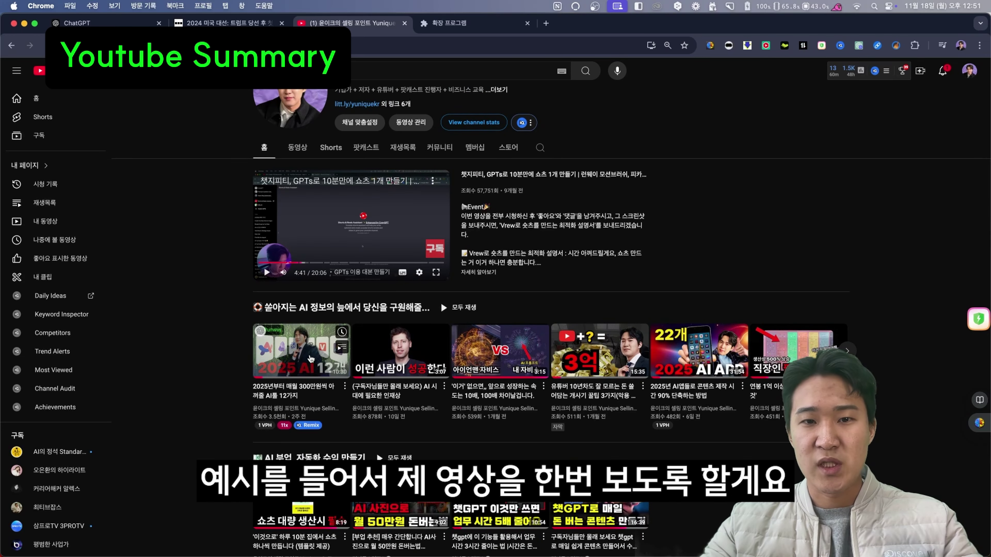
scroll(303, 380, up, 1)
click(303, 380)
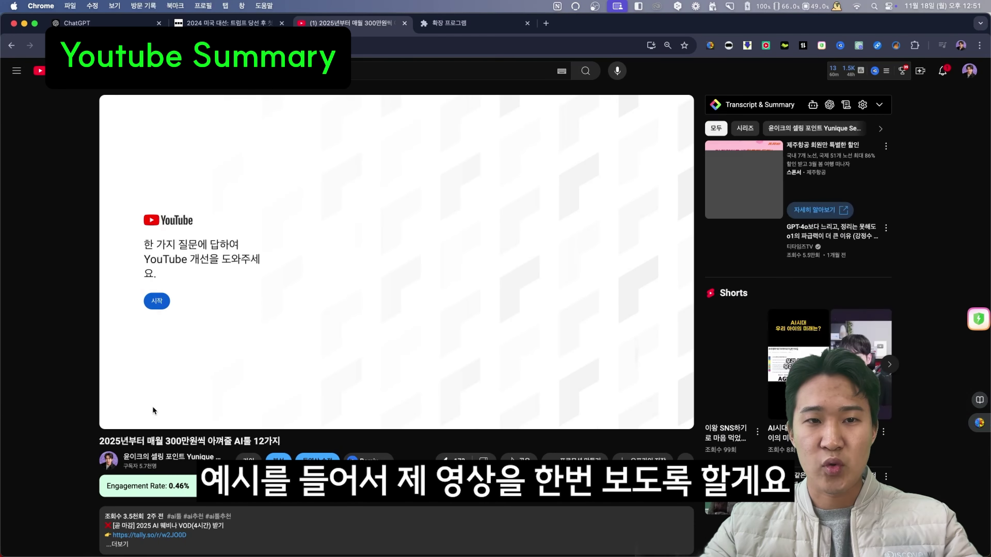
click(229, 406)
drag(229, 406, 470, 406)
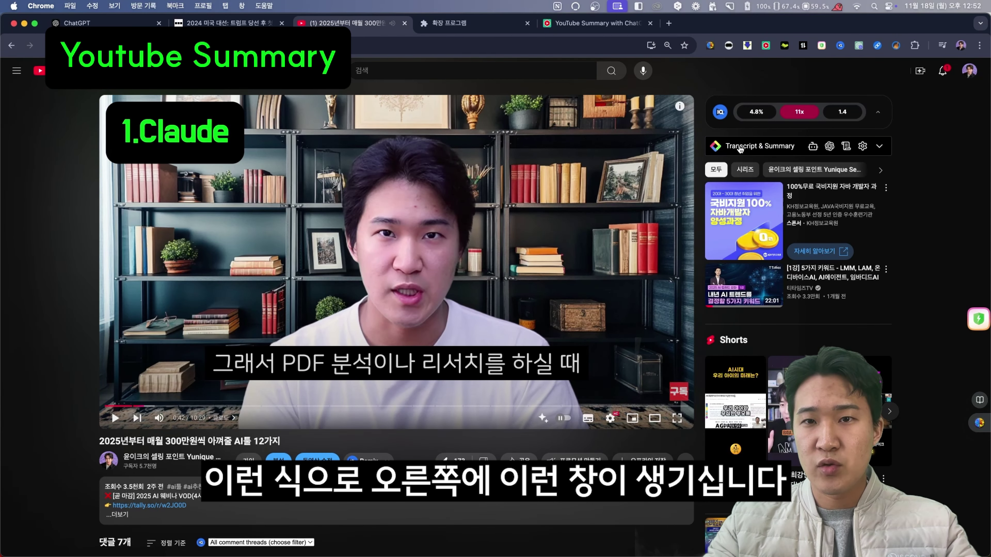
- Expand the video's Transcript & Summary box and look through the timestamped Korean transcript
click(879, 147)
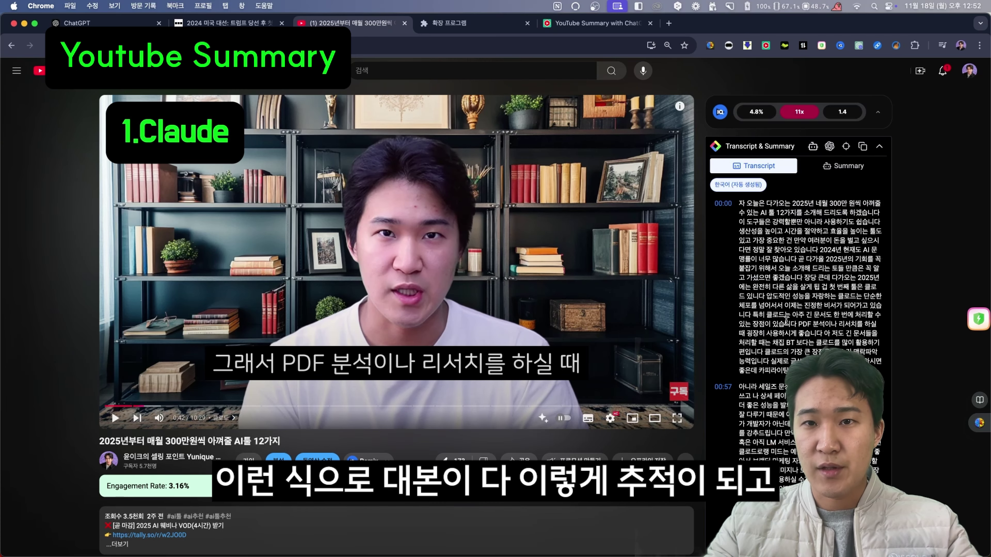
scroll(834, 344, down, 10)
scroll(834, 344, up, 15)
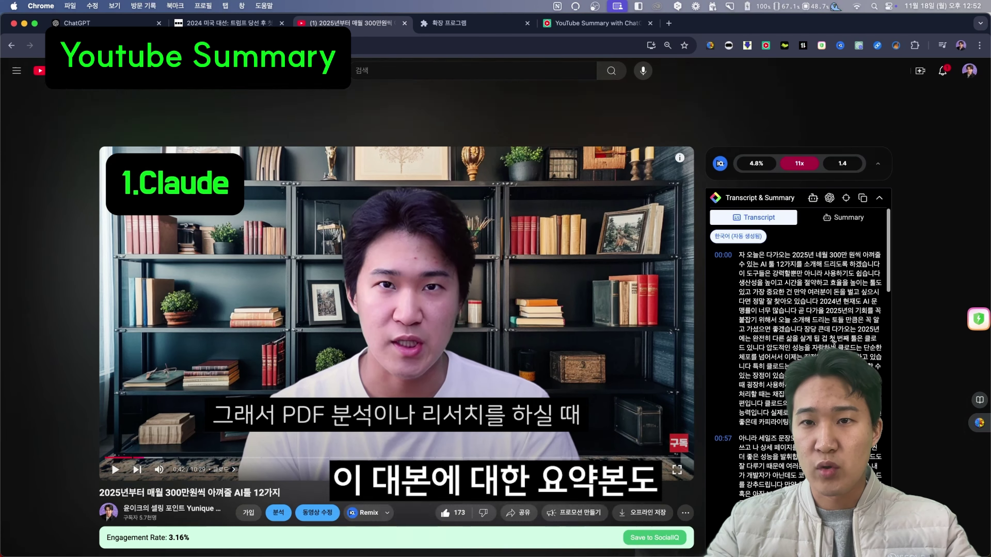
- Send the video's transcript to ChatGPT for a summary using the GPT-4o mini model
click(850, 166)
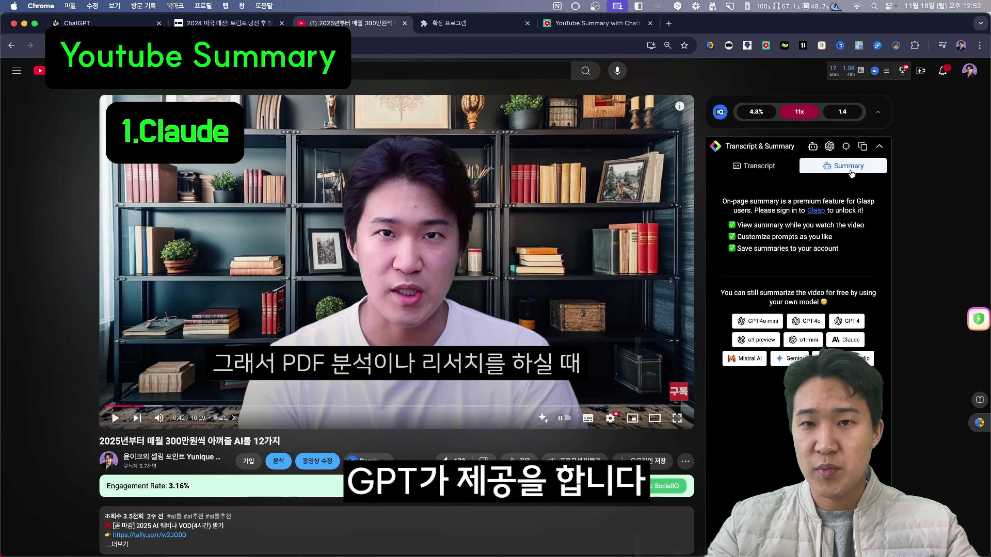
click(743, 328)
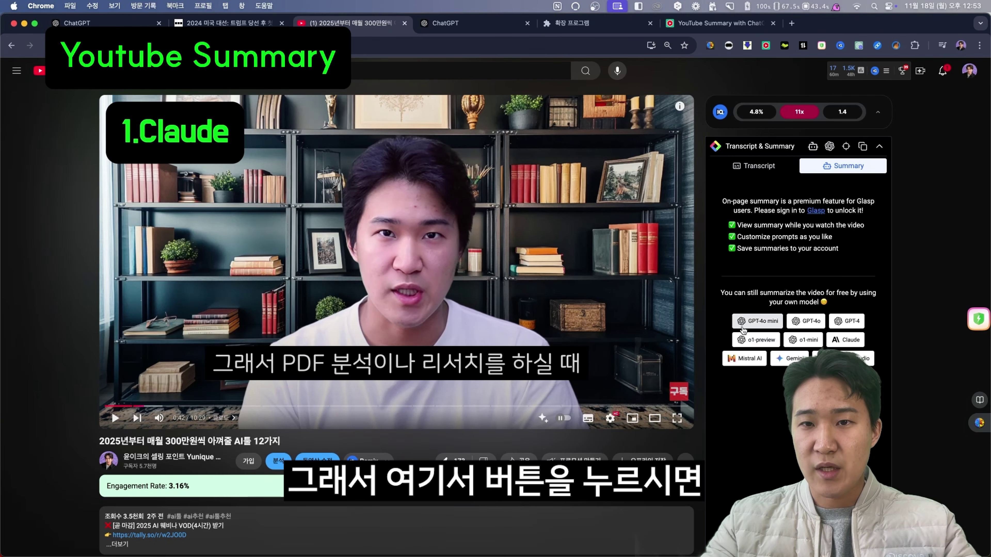
click(758, 320)
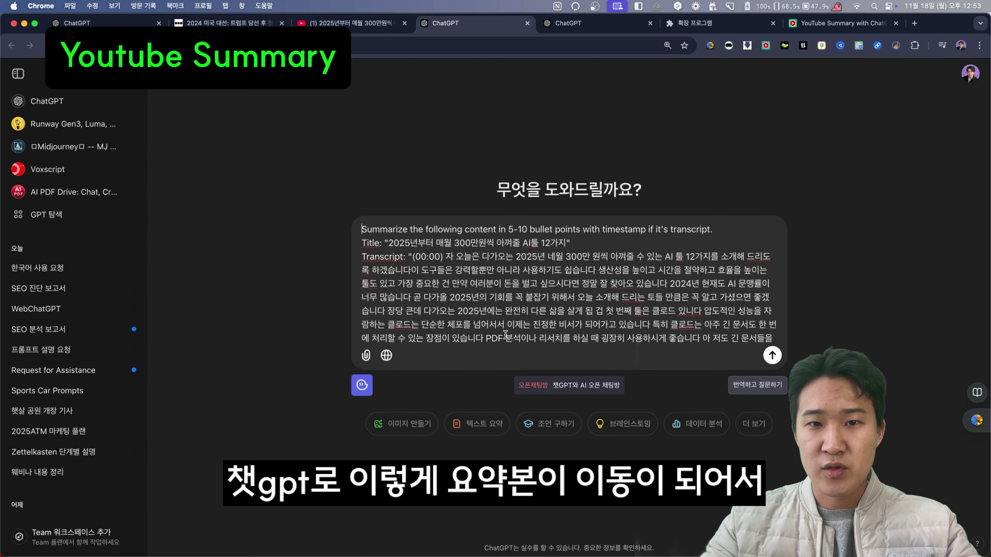
- Read ChatGPT's bullet-point summary of the video and highlight the generated summarization prompt at the start of the chat
scroll(473, 283, down, 15)
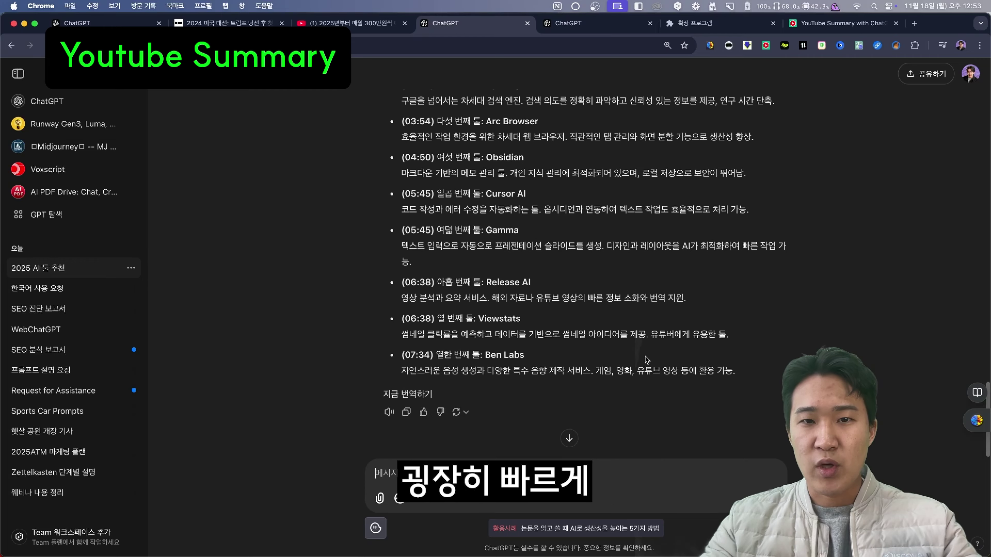
scroll(645, 359, up, 15)
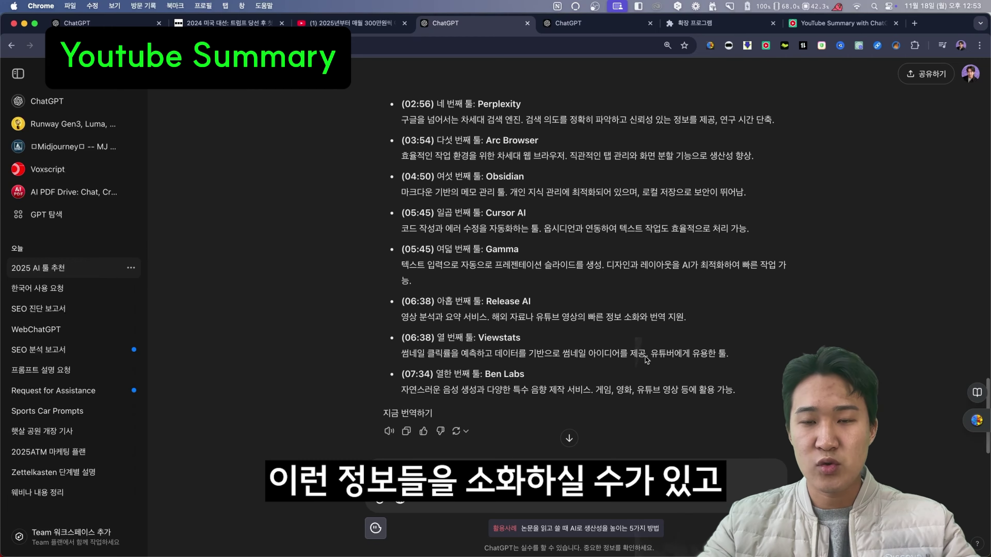
scroll(646, 356, up, 20)
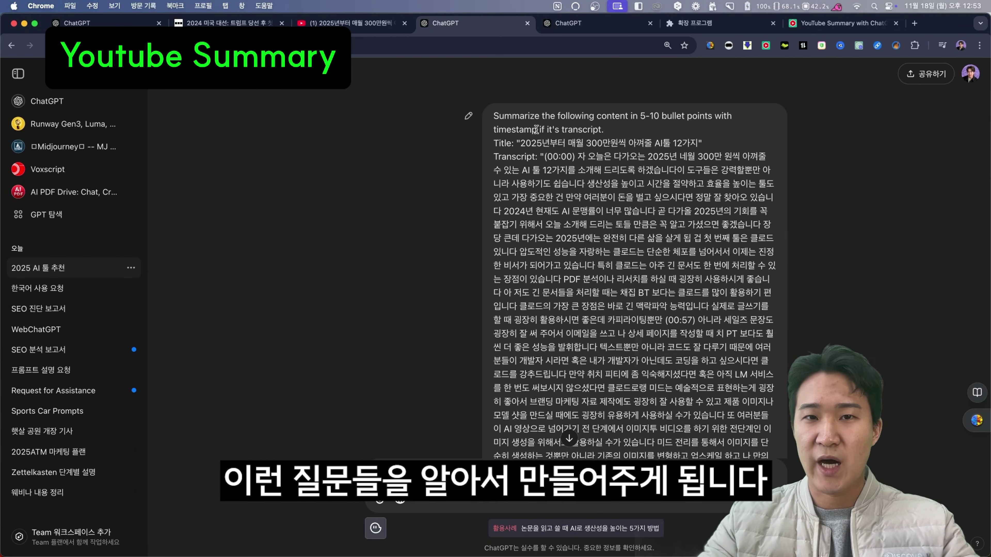
drag(496, 115, 634, 291)
click(633, 291)
scroll(632, 292, down, 20)
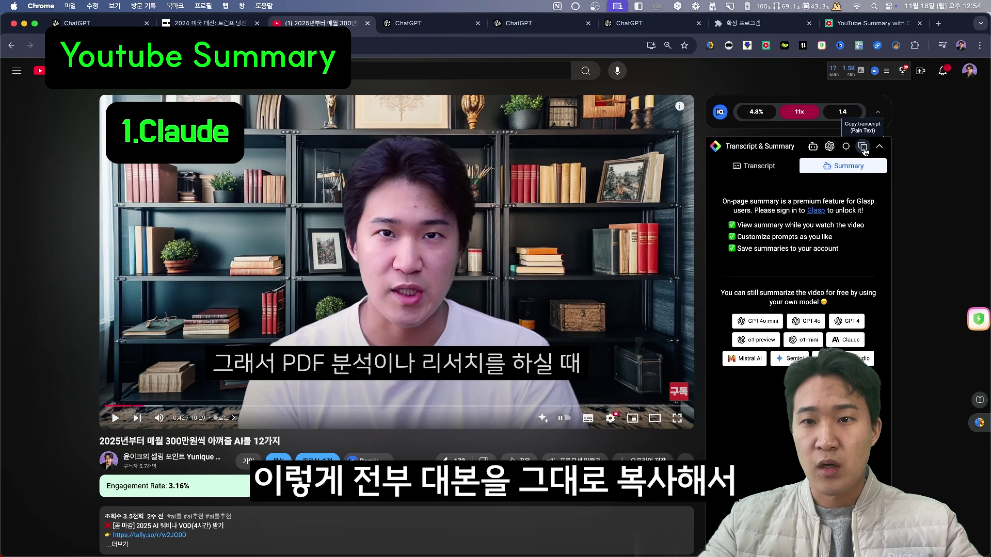
- Copy the video's transcript as plain text and paste it into the message field of the ChatGPT summary chat
click(863, 147)
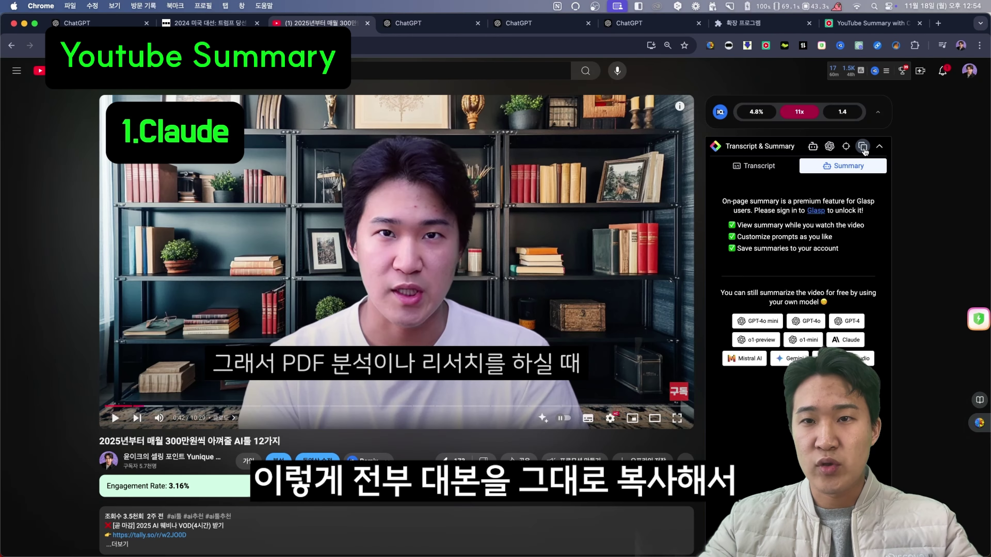
click(429, 16)
key(super+v)
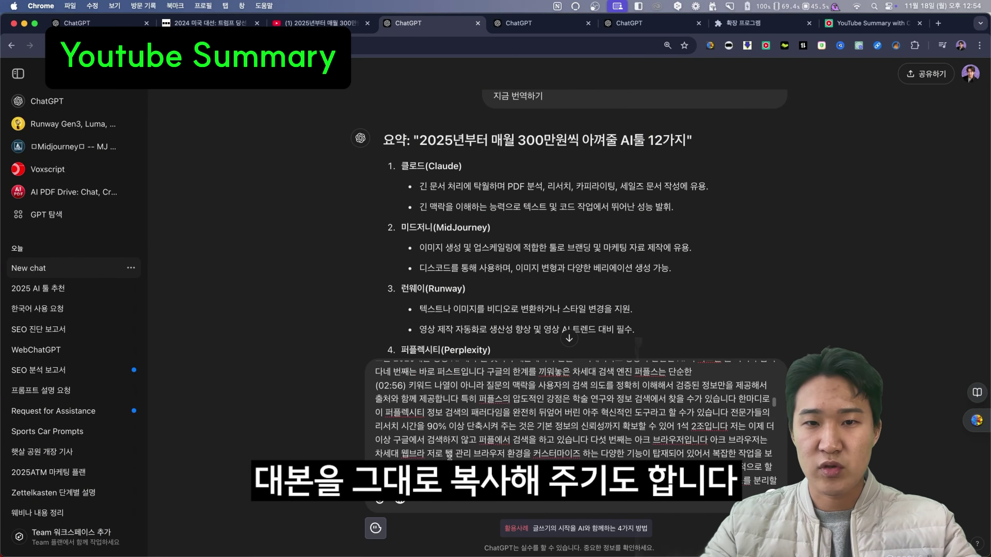
scroll(449, 456, up, 10)
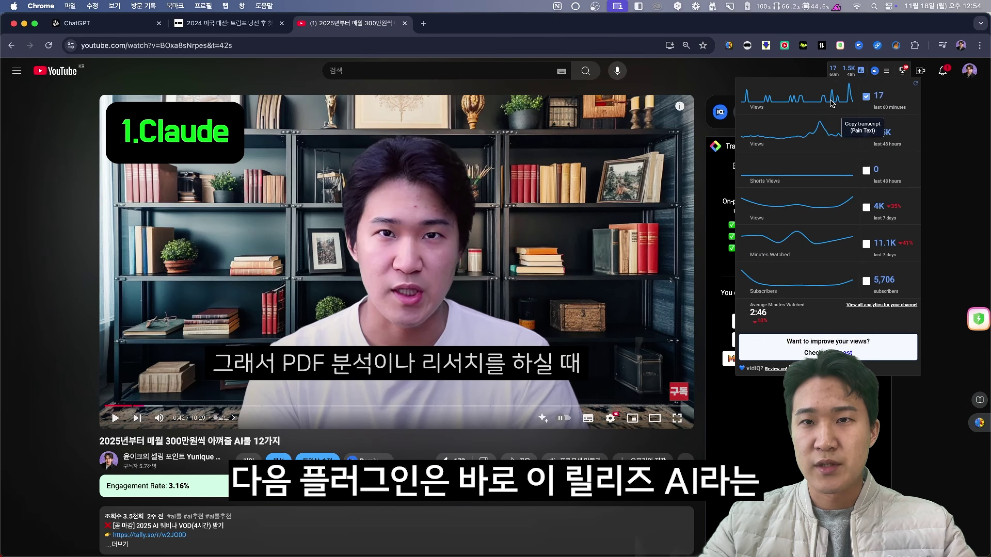
- Scrap the YouTube video with the LilysAI extension and open its 요약 노트 to view the summary being generated
click(803, 46)
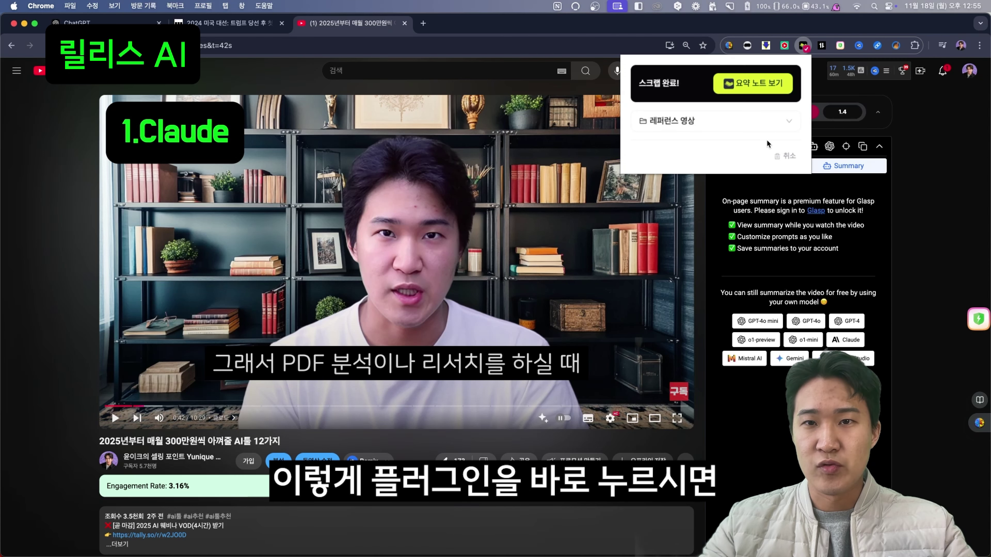
click(754, 90)
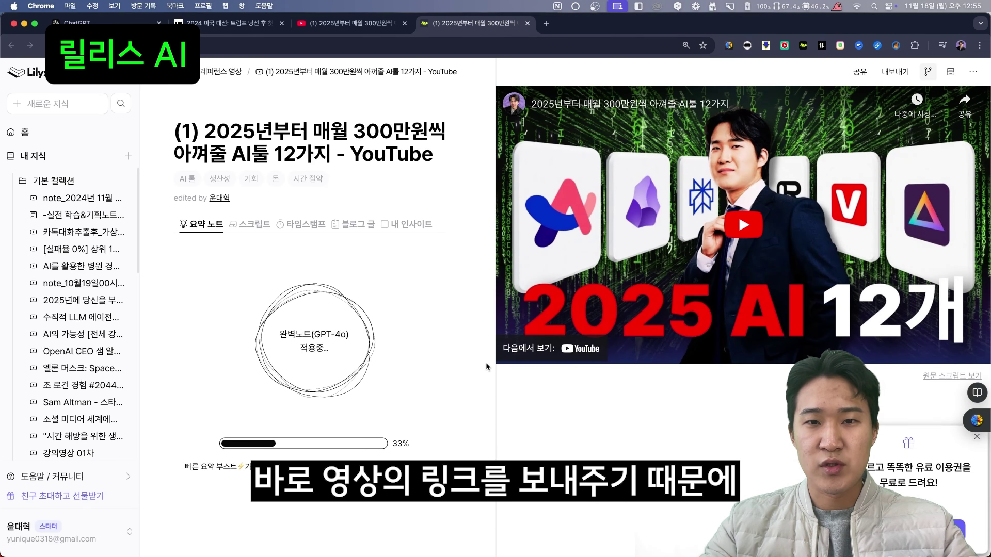
scroll(485, 362, down, 3)
scroll(485, 362, up, 2)
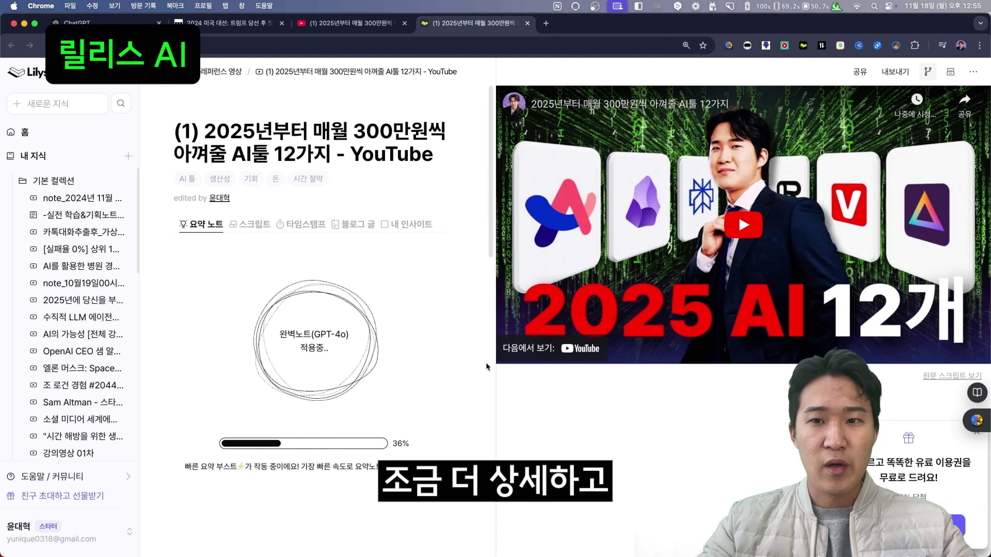
scroll(486, 363, down, 4)
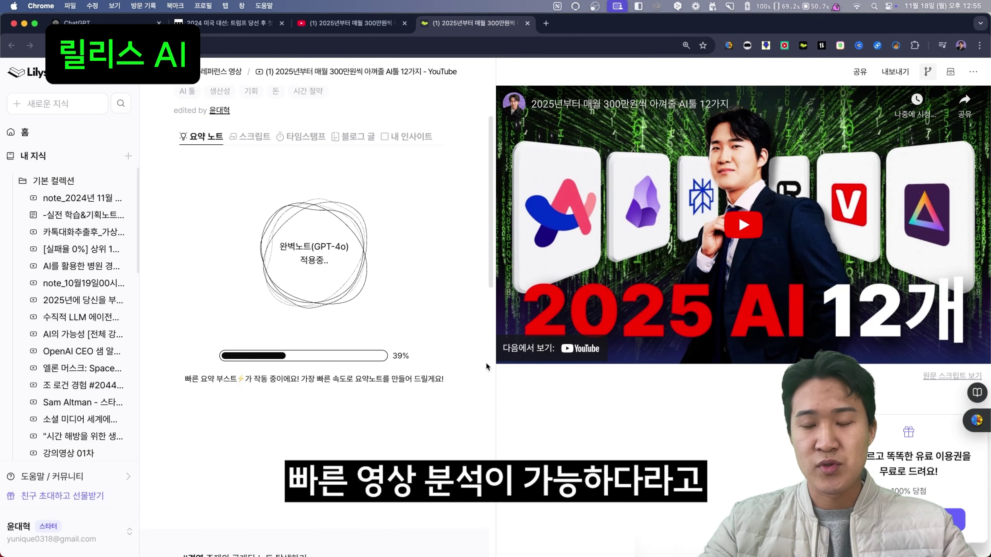
- Look over the LilysAI note and the public notes listed beneath it while the summary is being generated
scroll(486, 363, up, 2)
scroll(486, 363, down, 3)
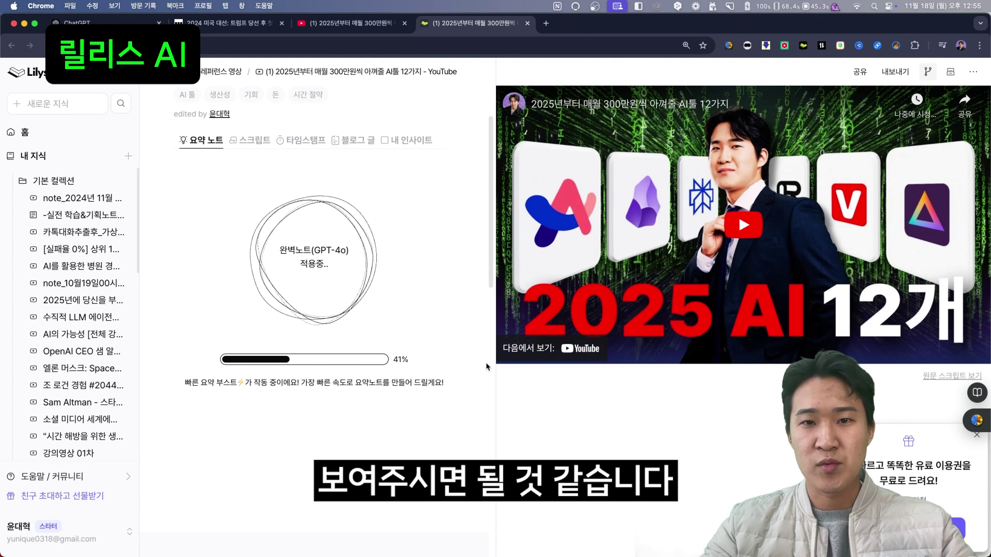
scroll(486, 364, up, 5)
scroll(486, 363, down, 2)
scroll(486, 362, down, 10)
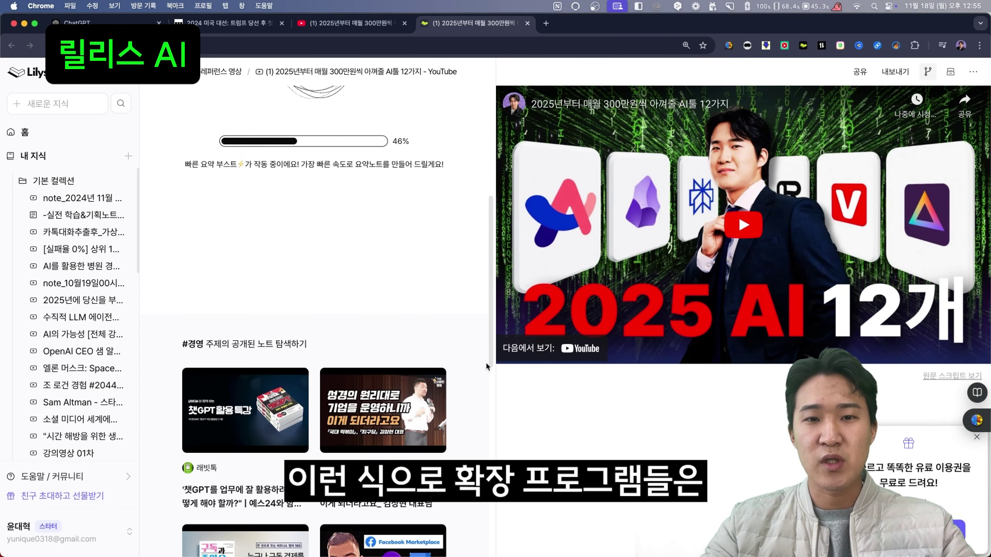
scroll(485, 362, down, 8)
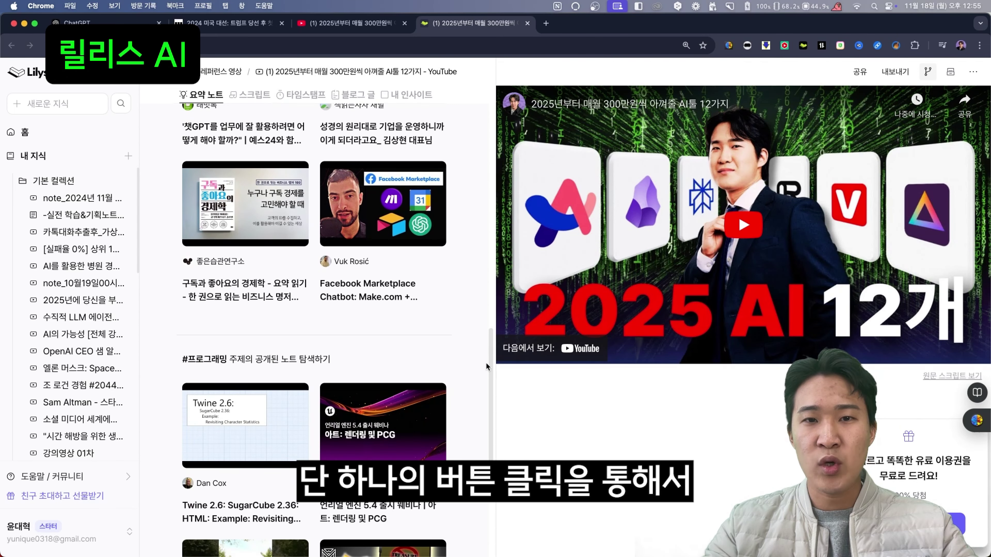
scroll(486, 363, up, 20)
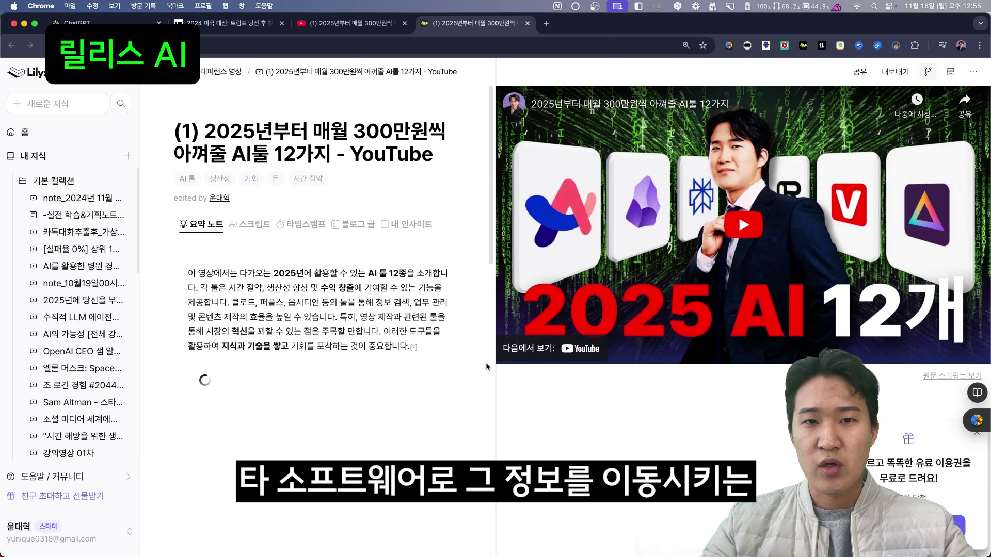
- Read through the generated 요약 노트, from the introductory paragraph down to the numbered section summaries
scroll(469, 407, down, 2)
scroll(468, 407, down, 3)
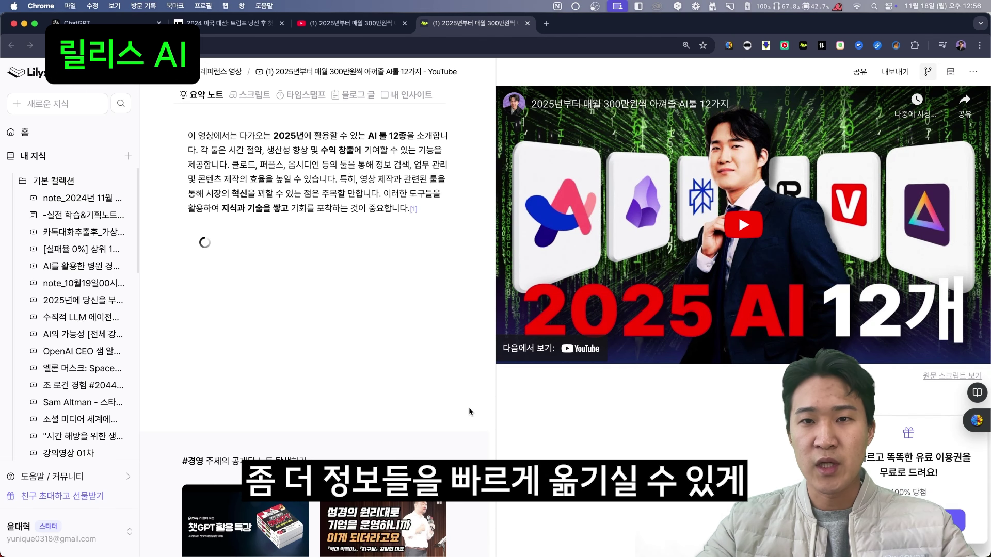
scroll(471, 359, up, 1)
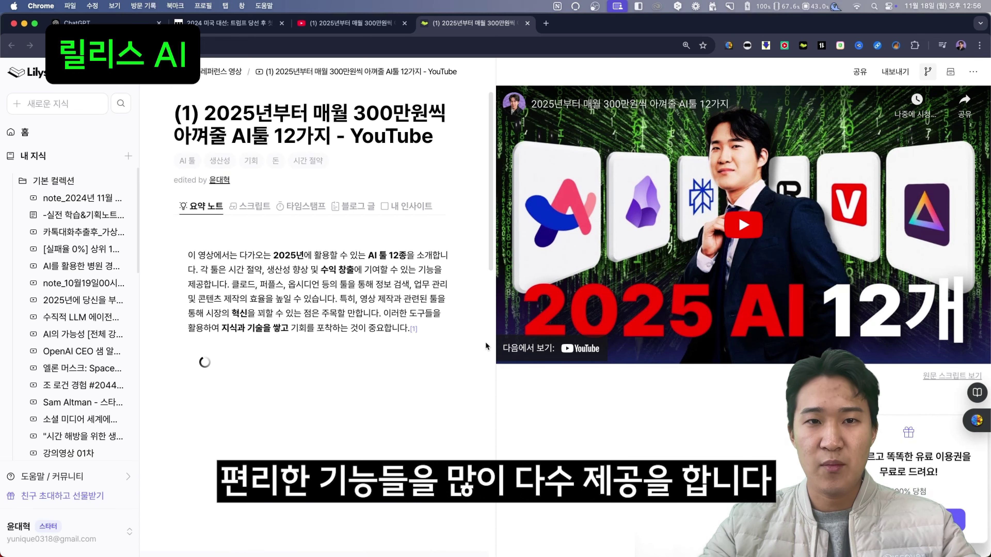
scroll(475, 421, down, 5)
scroll(475, 422, down, 10)
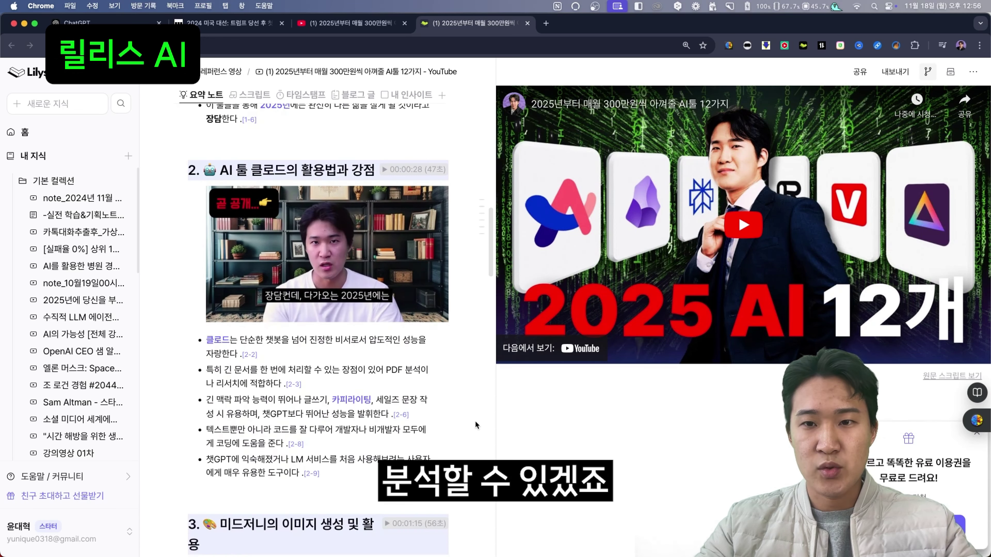
scroll(474, 421, down, 10)
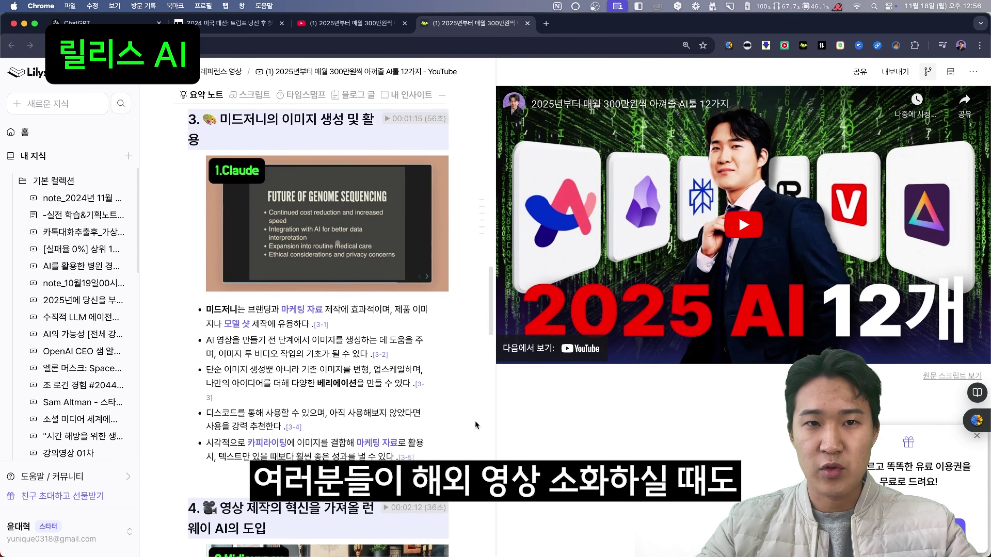
scroll(474, 420, down, 15)
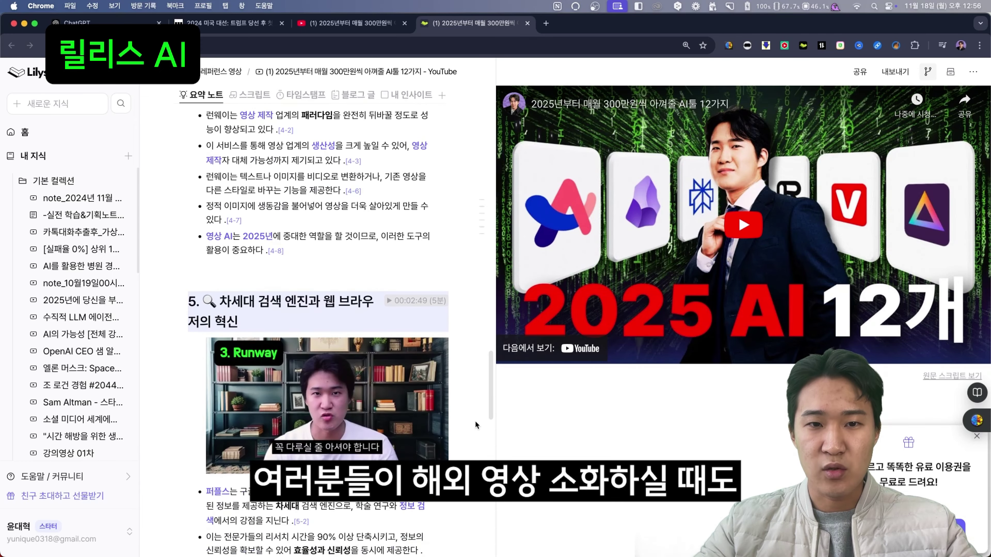
scroll(474, 421, down, 2)
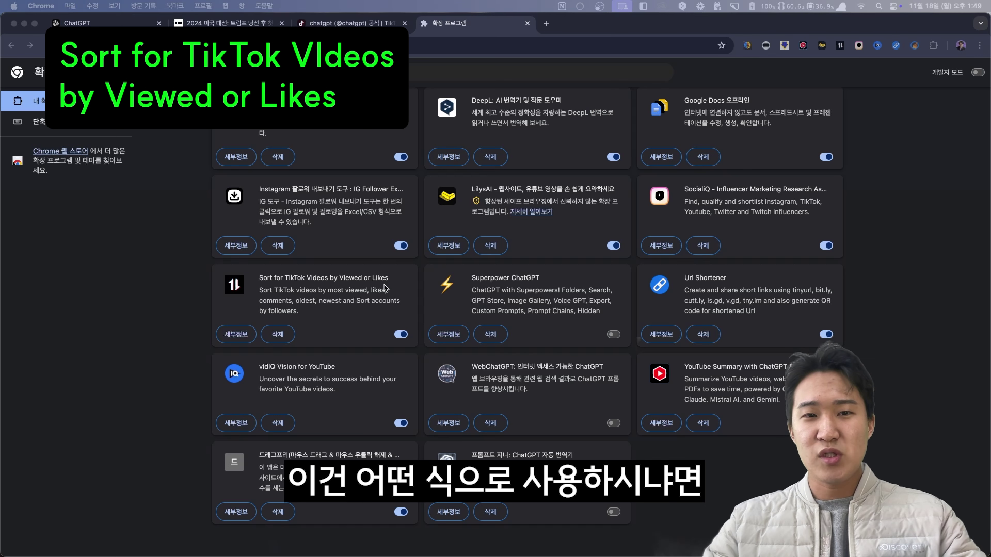
- Switch to the chatgpt TikTok profile and browse its videos, followed by the popular videos in the 탐색 feed
click(338, 23)
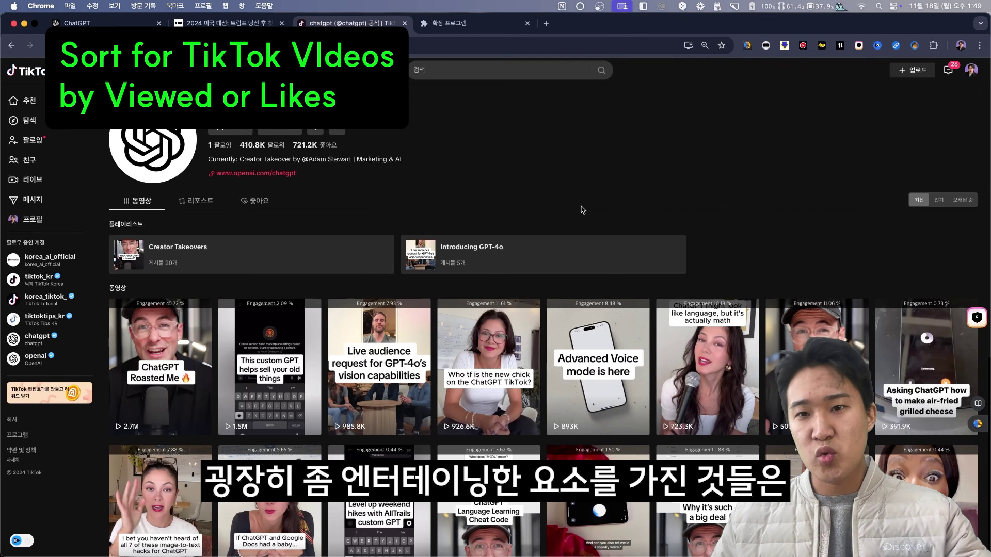
scroll(577, 257, down, 5)
scroll(577, 256, up, 5)
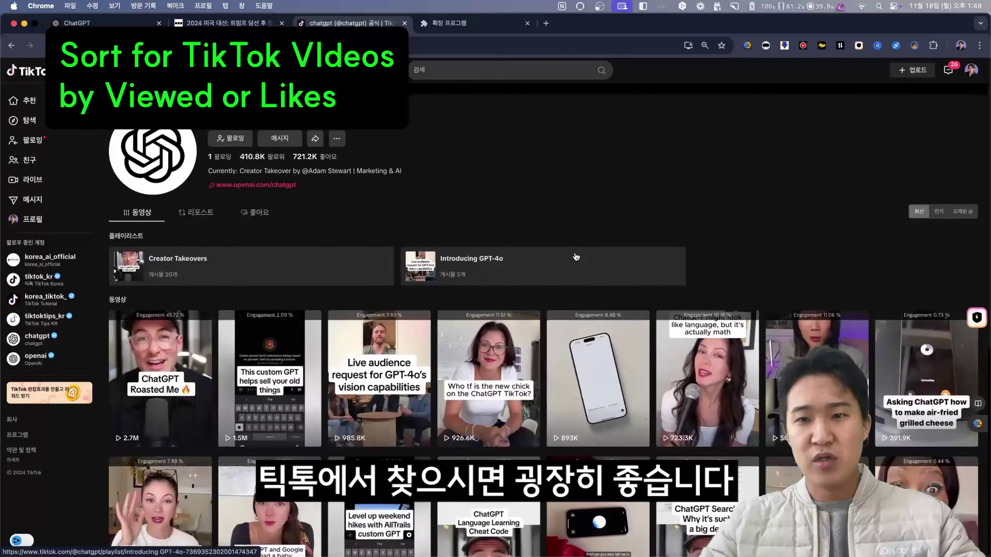
scroll(576, 257, down, 20)
scroll(576, 256, down, 5)
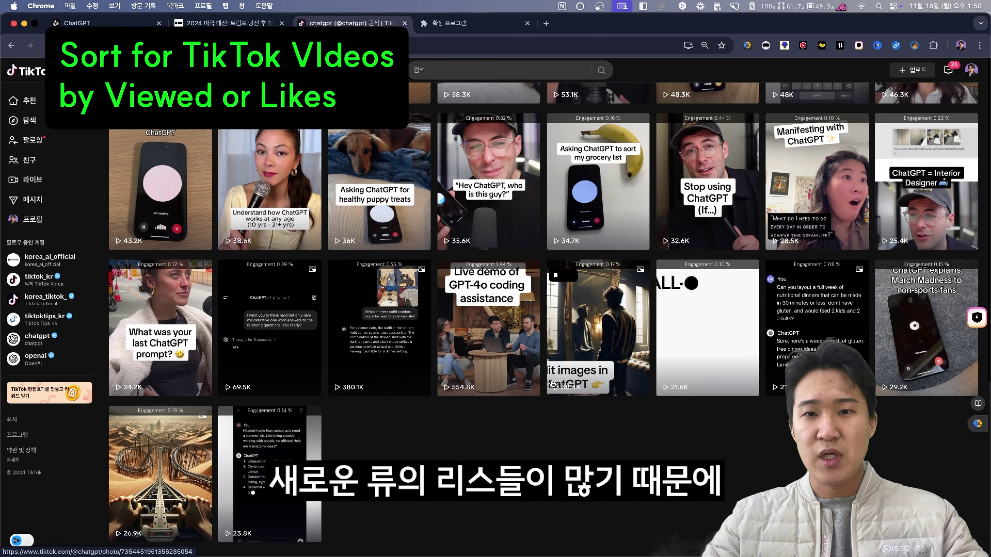
scroll(228, 270, up, 15)
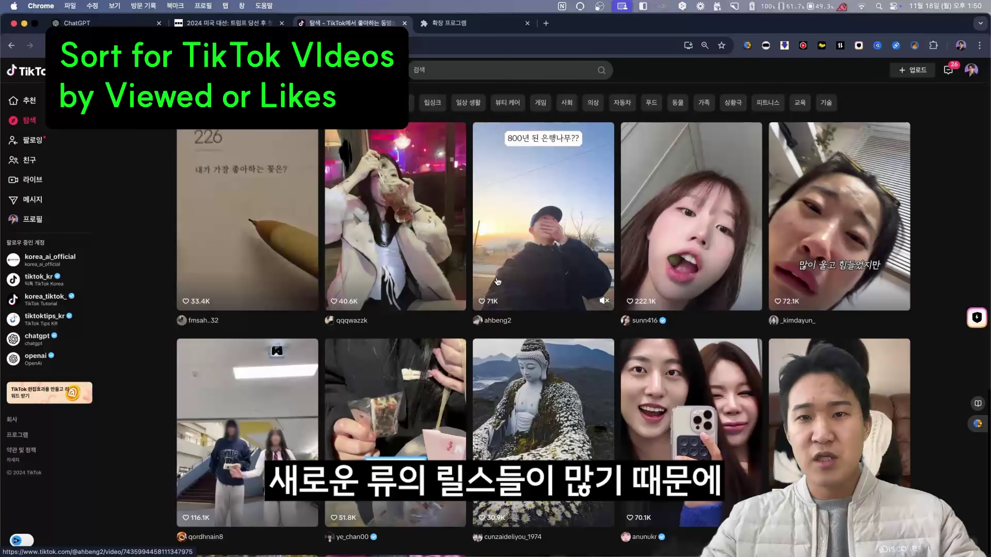
scroll(556, 362, down, 2)
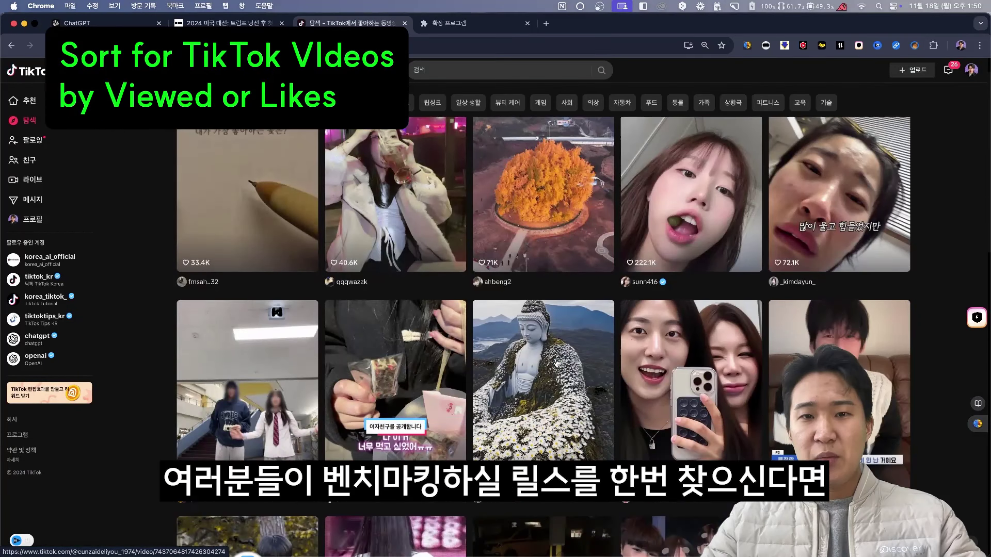
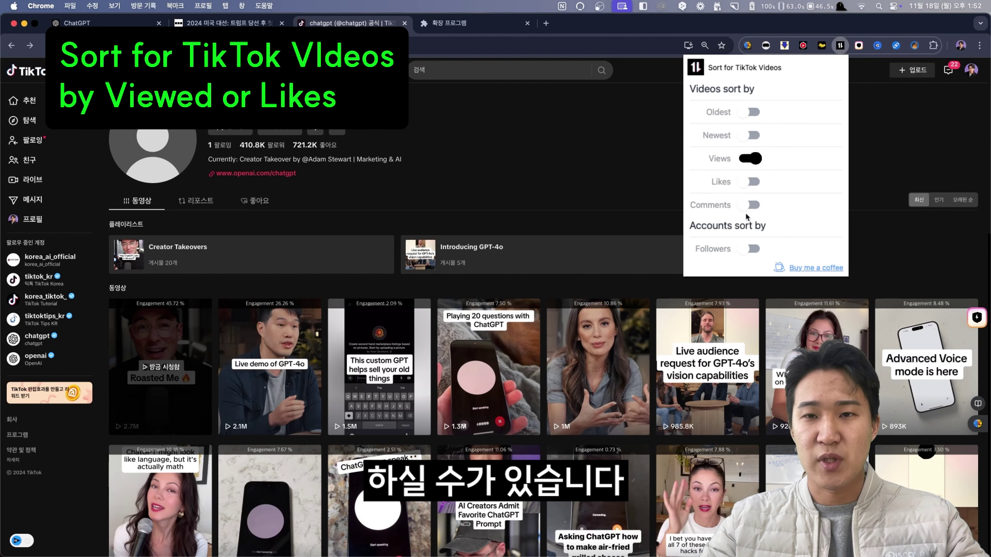
- Dismiss the TikTok sort options and examine the Engagement percentages above the chatgpt profile's videos
click(610, 219)
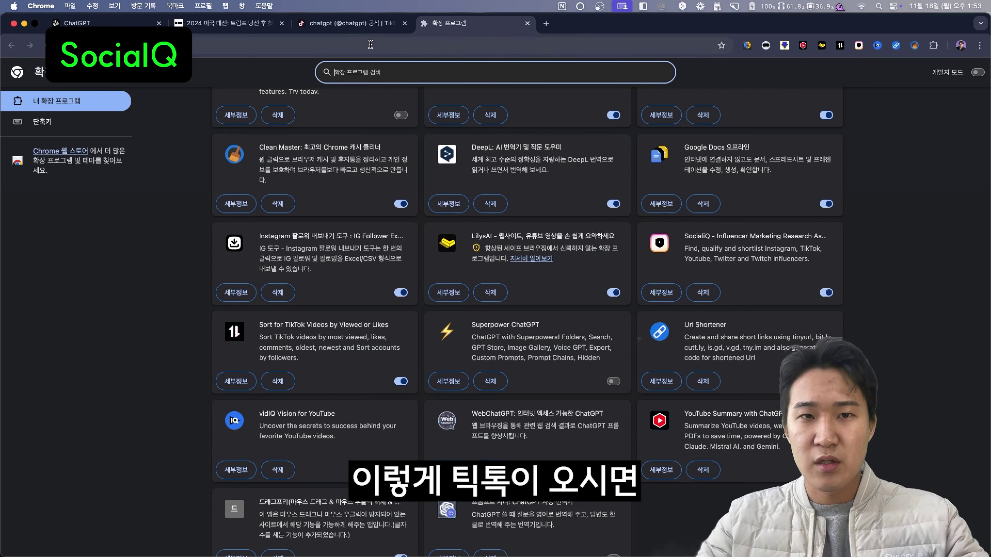
click(366, 23)
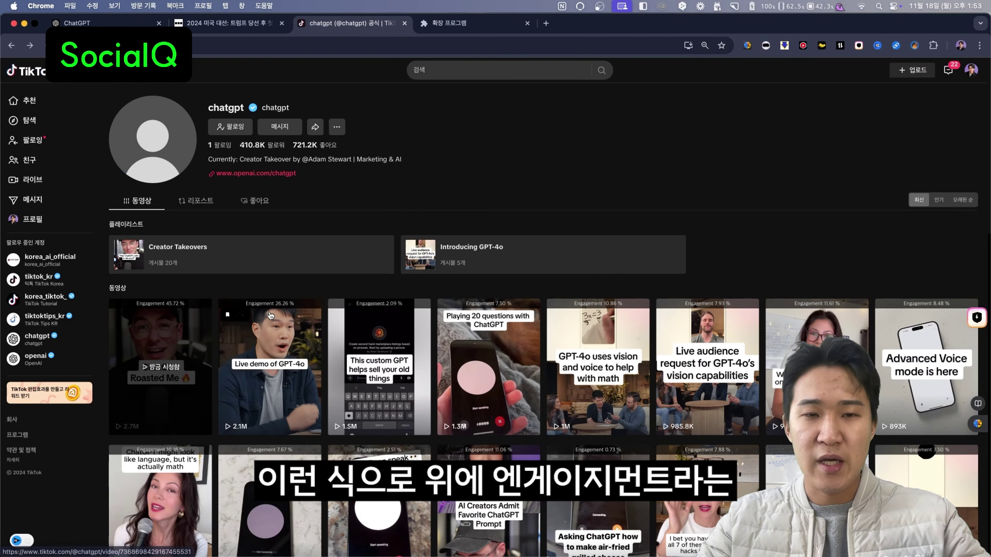
scroll(283, 312, up, 5)
scroll(313, 311, left, 7)
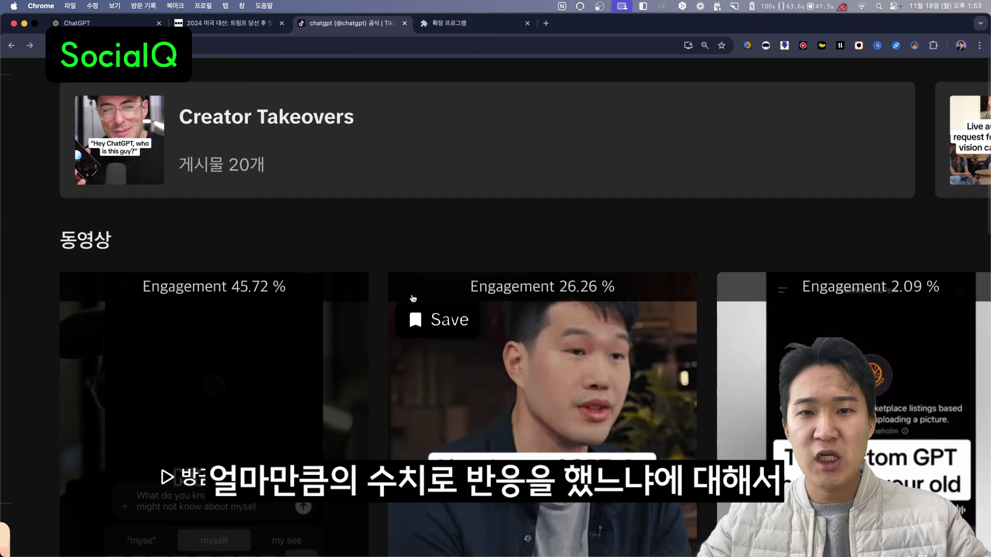
scroll(610, 304, down, 5)
scroll(610, 305, down, 5)
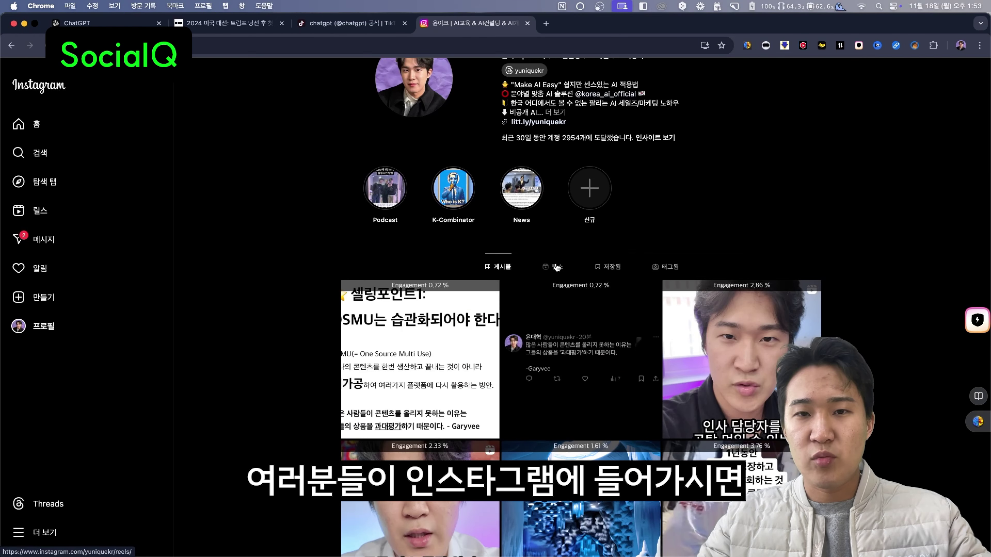
- Show the Instagram profile's 릴스 and examine the E.R and Play percentages above each reel
click(613, 345)
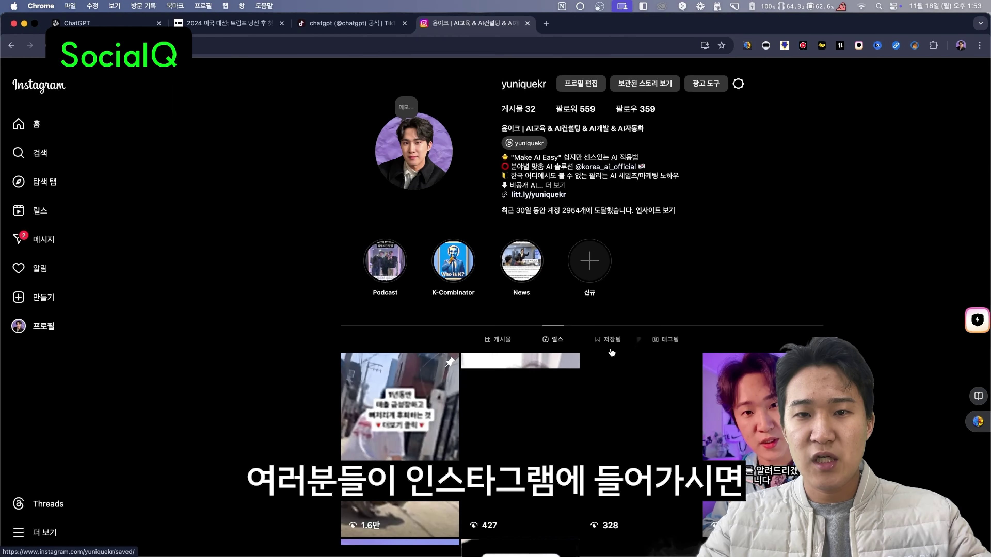
scroll(537, 249, down, 3)
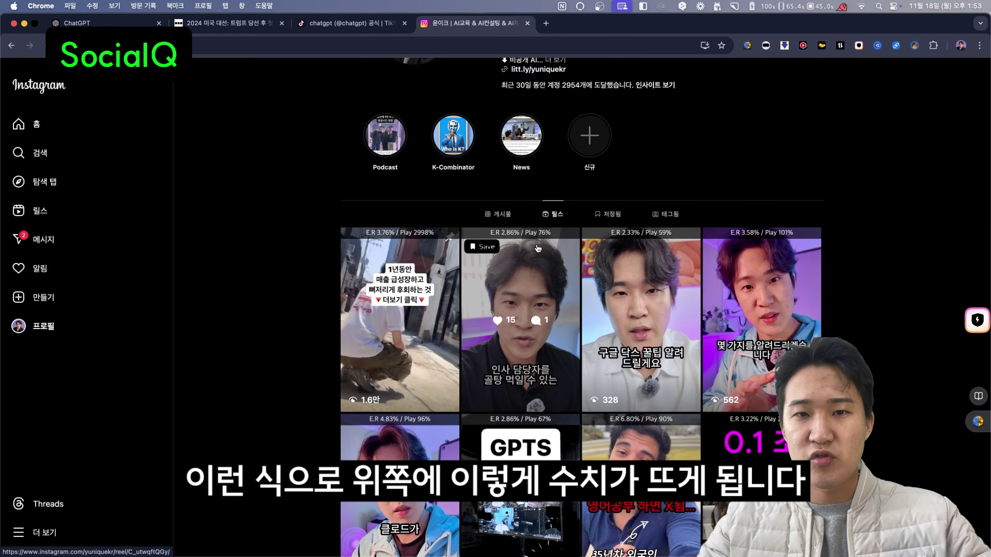
scroll(537, 249, up, 5)
scroll(537, 249, down, 4)
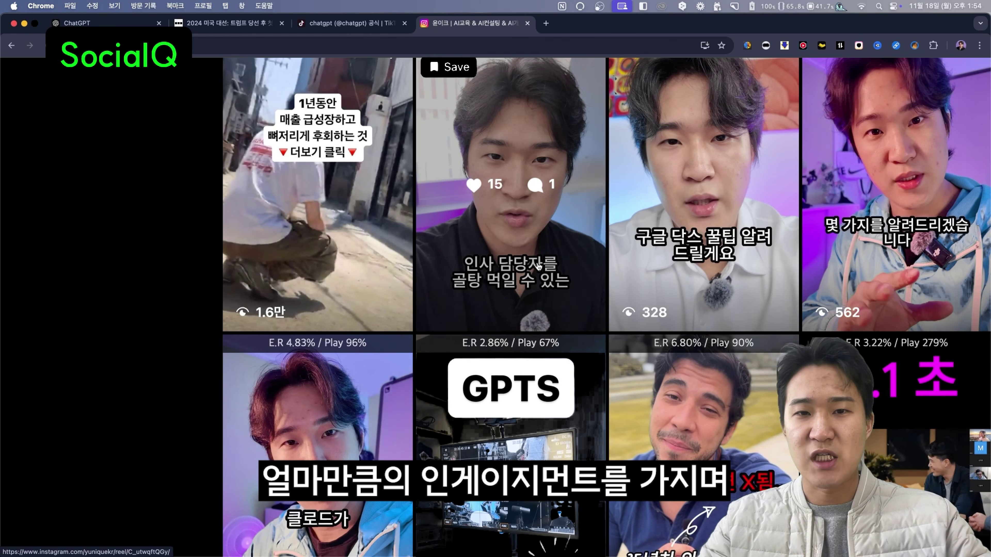
scroll(539, 266, down, 5)
- Return to the Instagram profile's 게시물 and examine the Engagement percentages on the posts
click(487, 219)
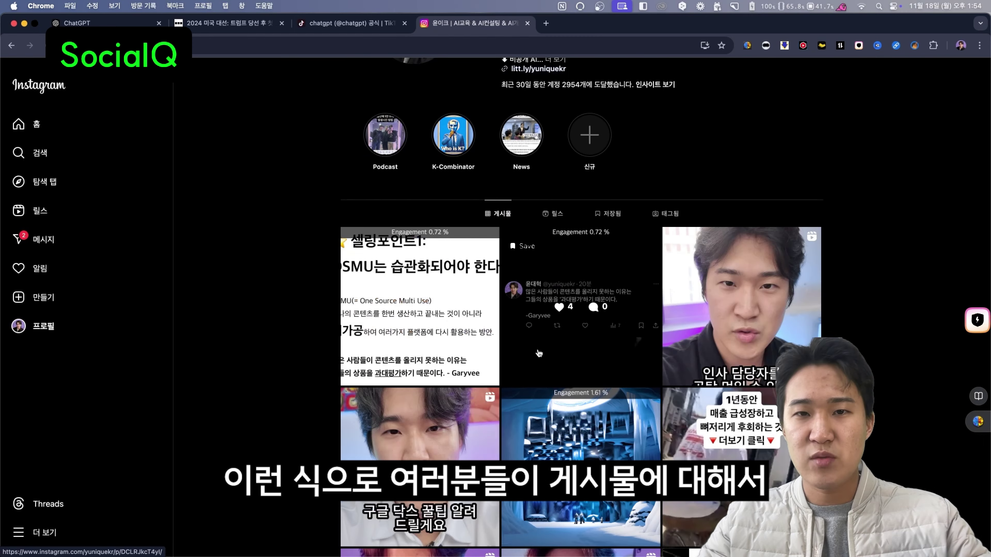
scroll(539, 353, down, 3)
scroll(590, 316, up, 6)
scroll(589, 316, down, 6)
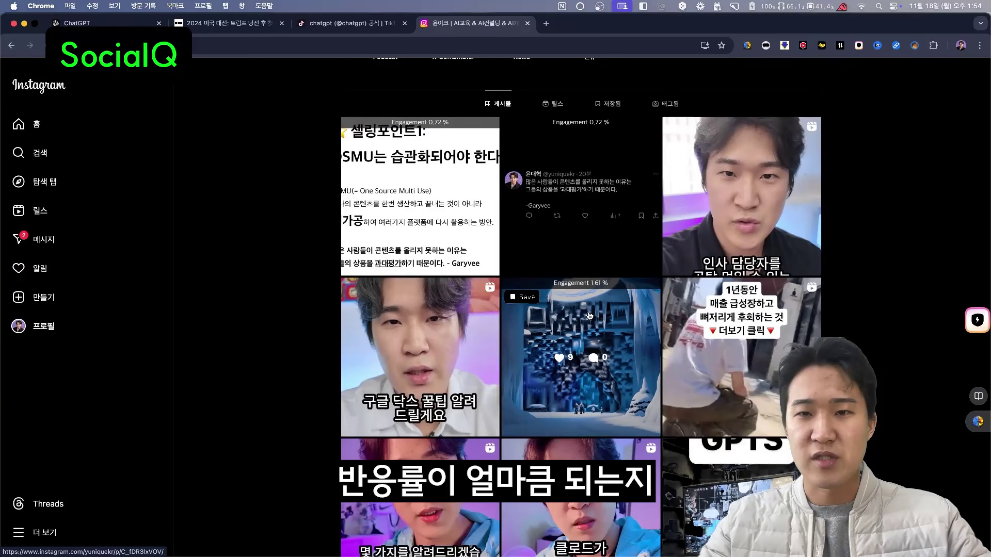
scroll(589, 316, down, 2)
scroll(604, 324, up, 6)
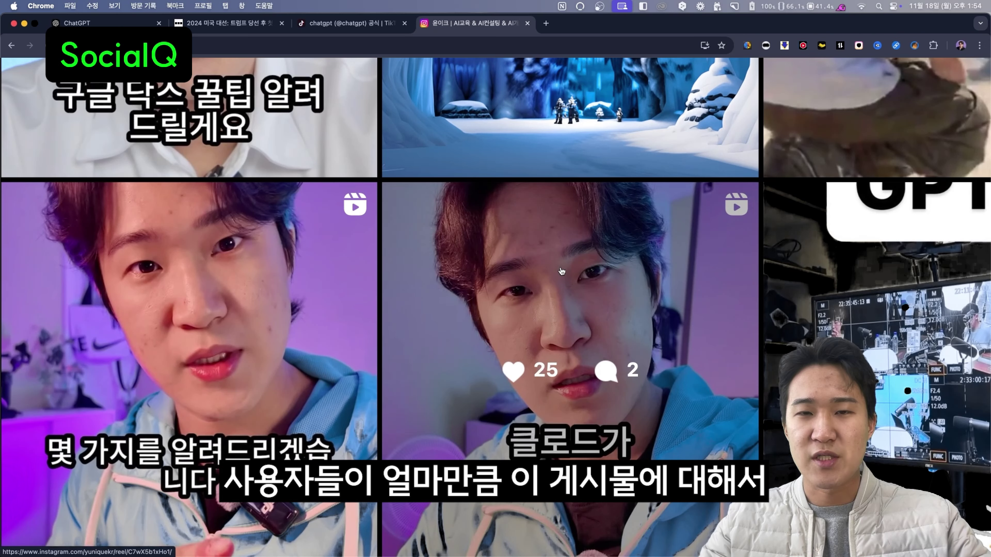
scroll(234, 370, down, 6)
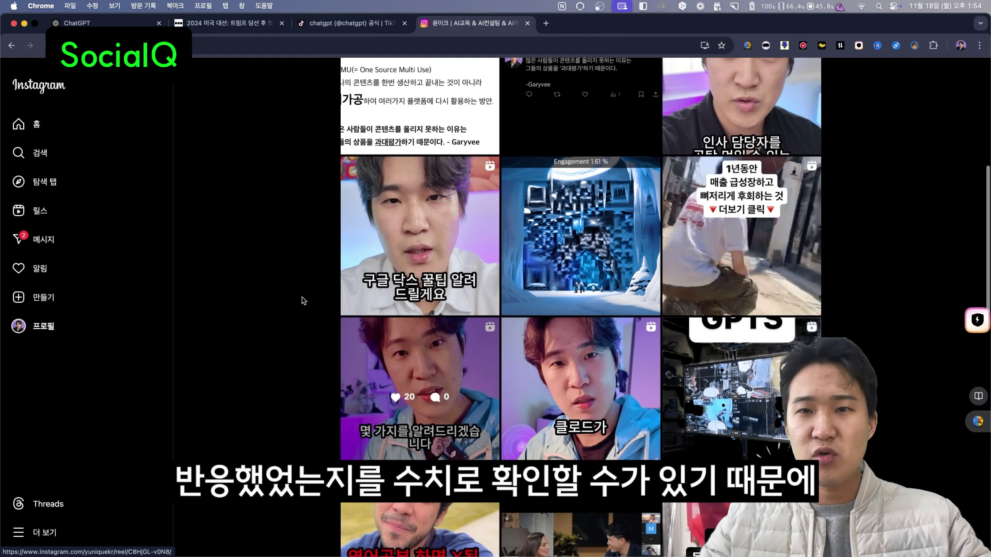
scroll(583, 187, up, 10)
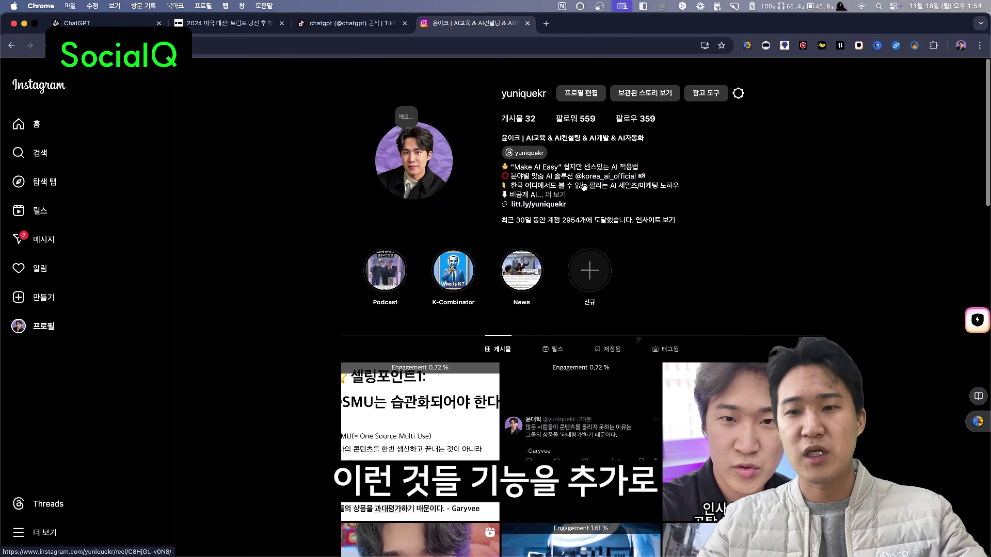
- Reopen the Instagram profile's 릴스 and compare the view counts across all of its reels
click(553, 342)
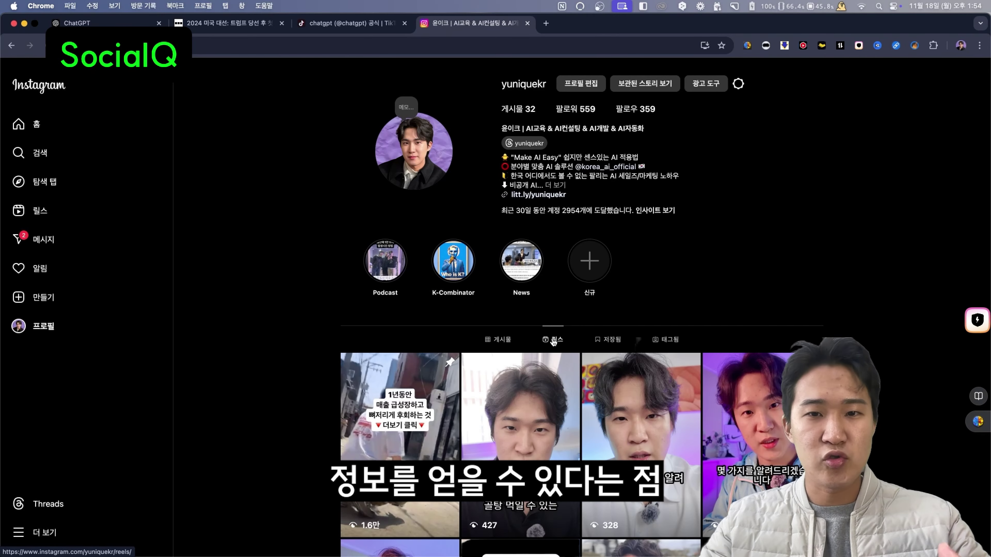
scroll(553, 341, down, 10)
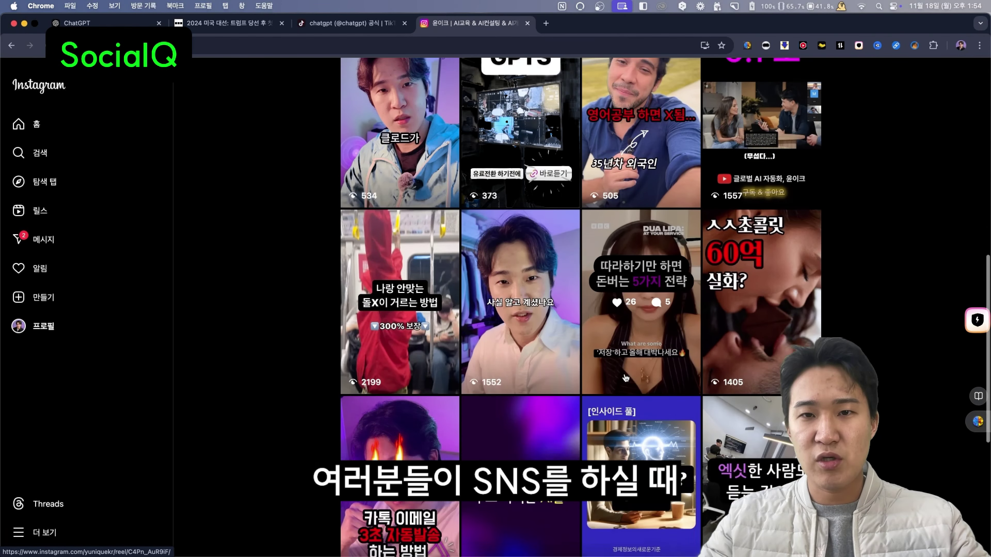
scroll(625, 378, down, 6)
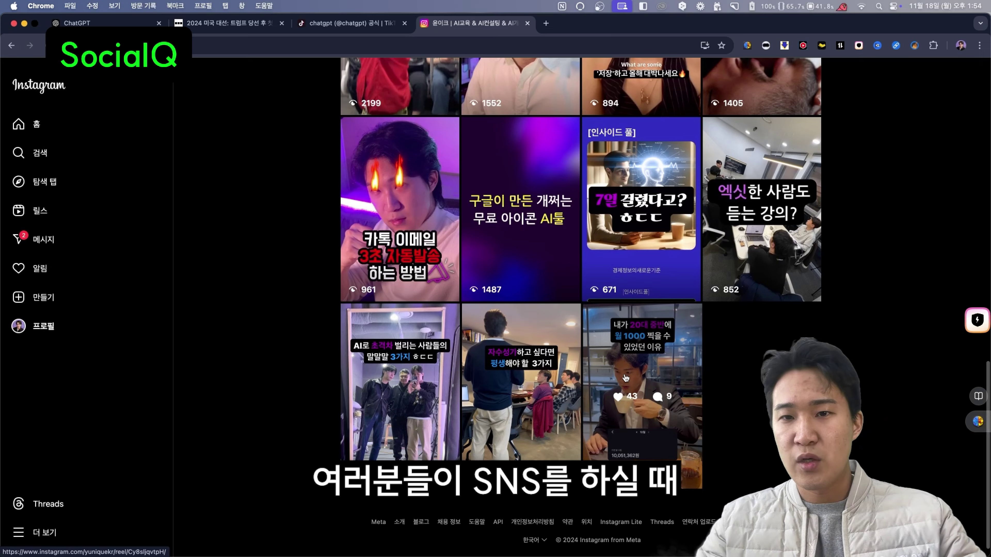
scroll(626, 378, up, 10)
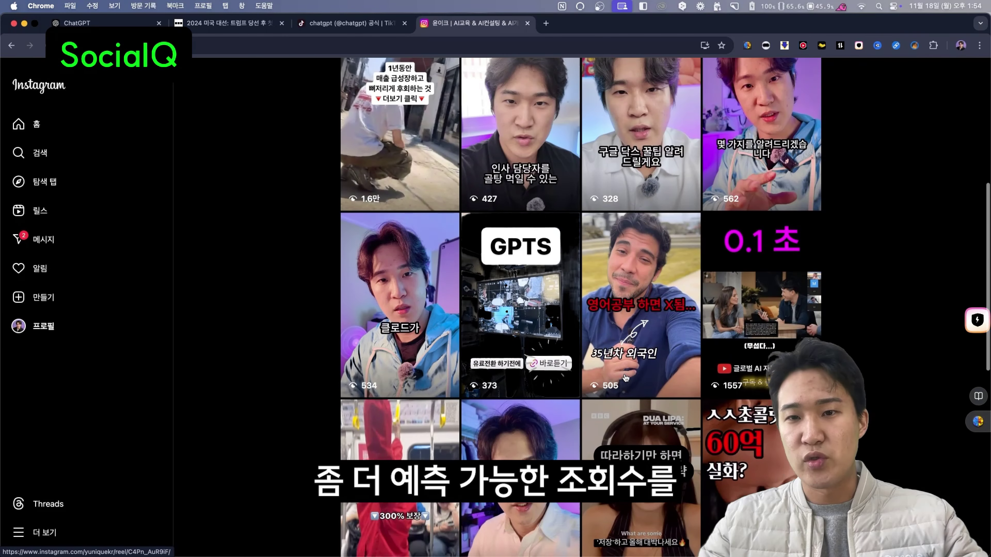
scroll(625, 378, up, 3)
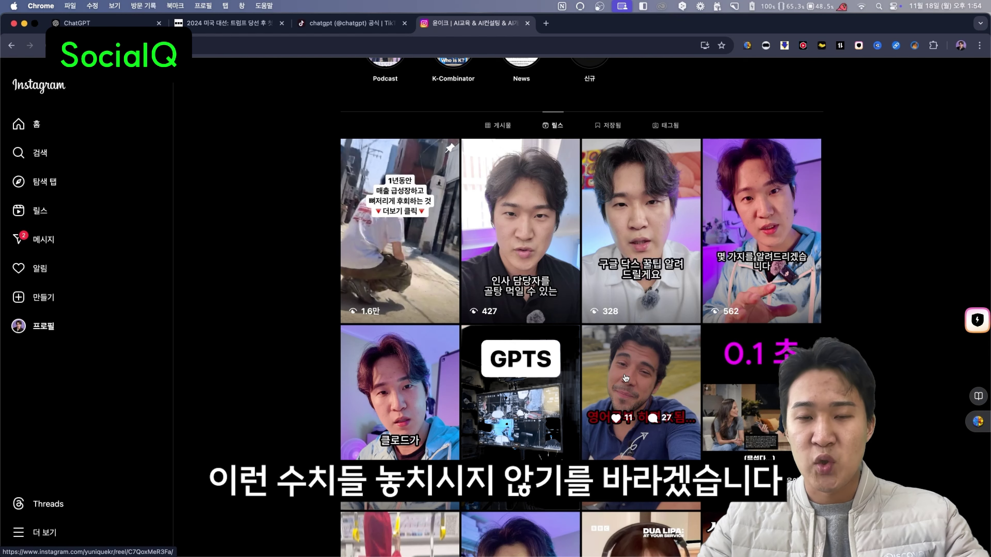
scroll(625, 377, up, 3)
scroll(625, 378, up, 3)
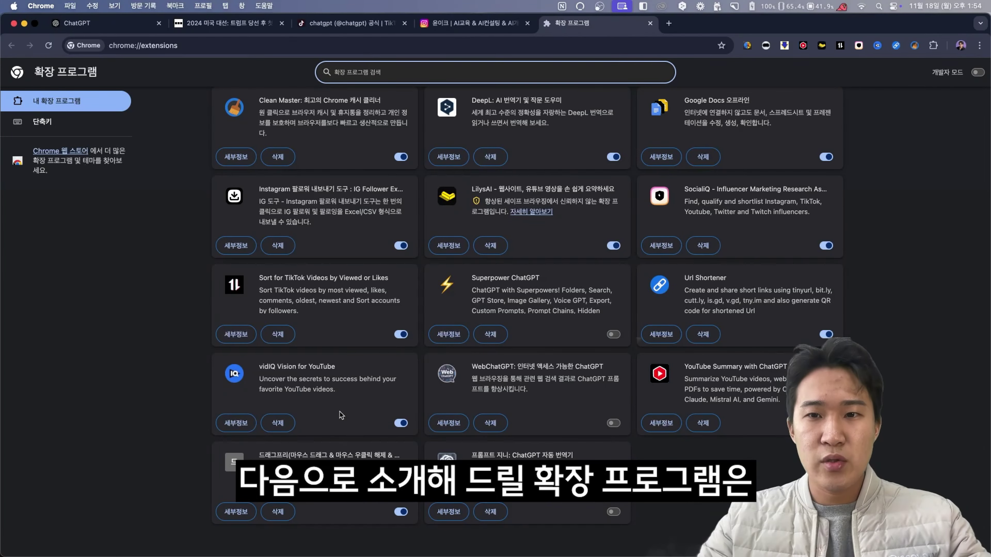
- Show the YouTube channel's home page and examine the vidIQ VPH and Outlier score badges beneath its videos
click(258, 372)
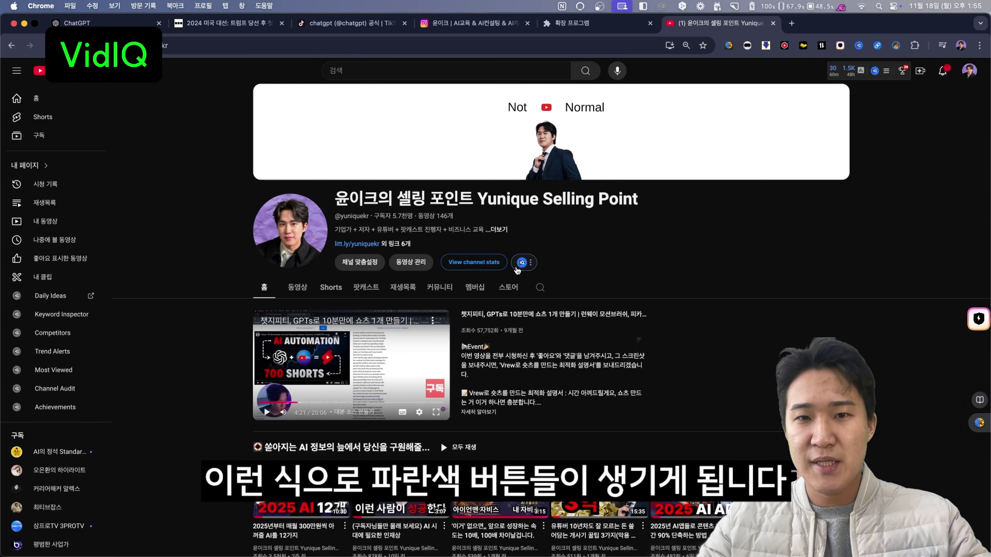
scroll(621, 282, down, 4)
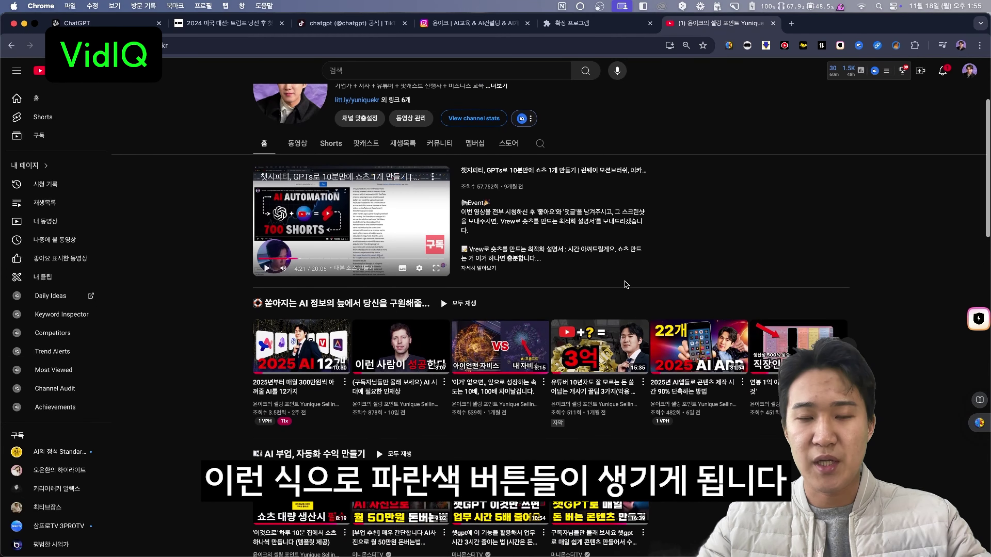
scroll(307, 424, up, 5)
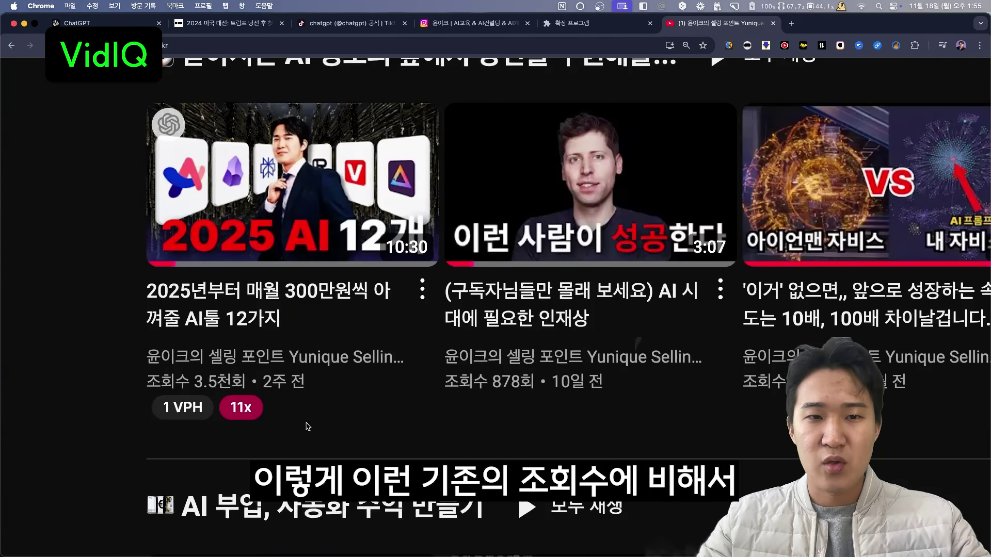
mouse_move(234, 417)
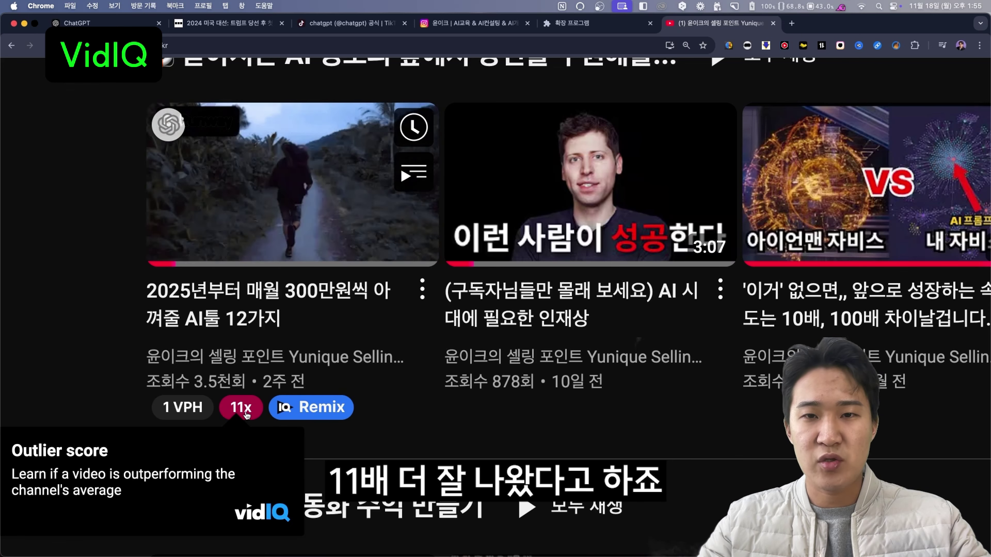
scroll(241, 419, down, 5)
scroll(243, 419, down, 3)
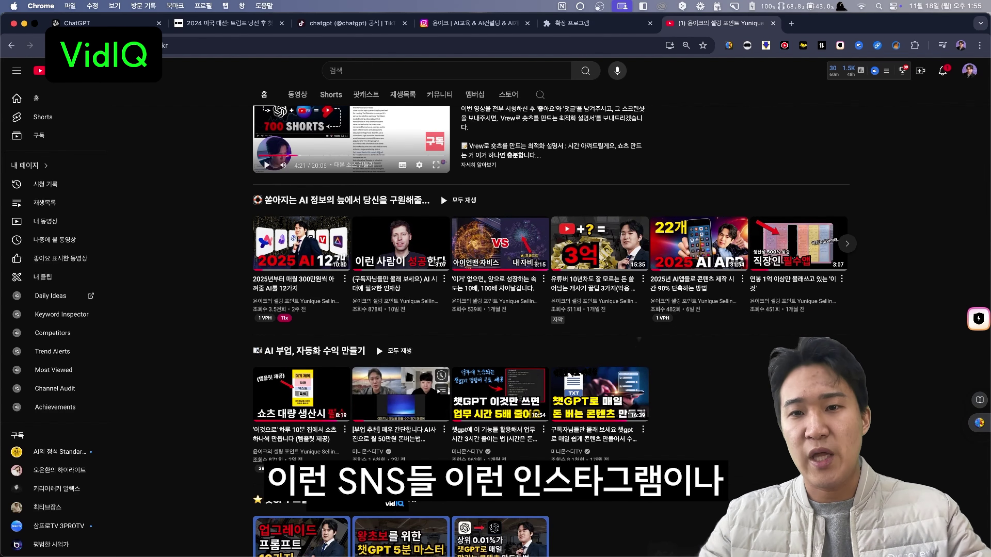
scroll(398, 394, up, 5)
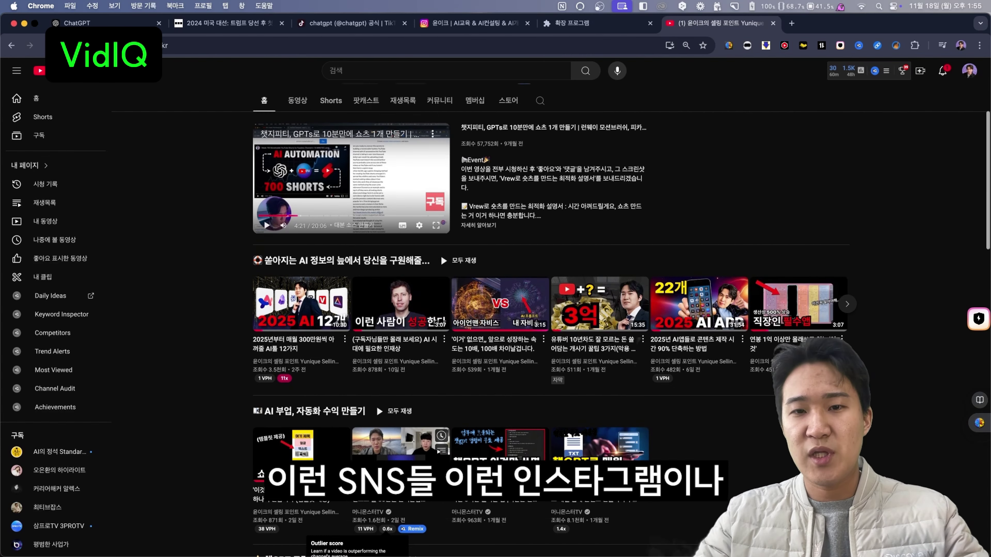
scroll(398, 441, up, 1)
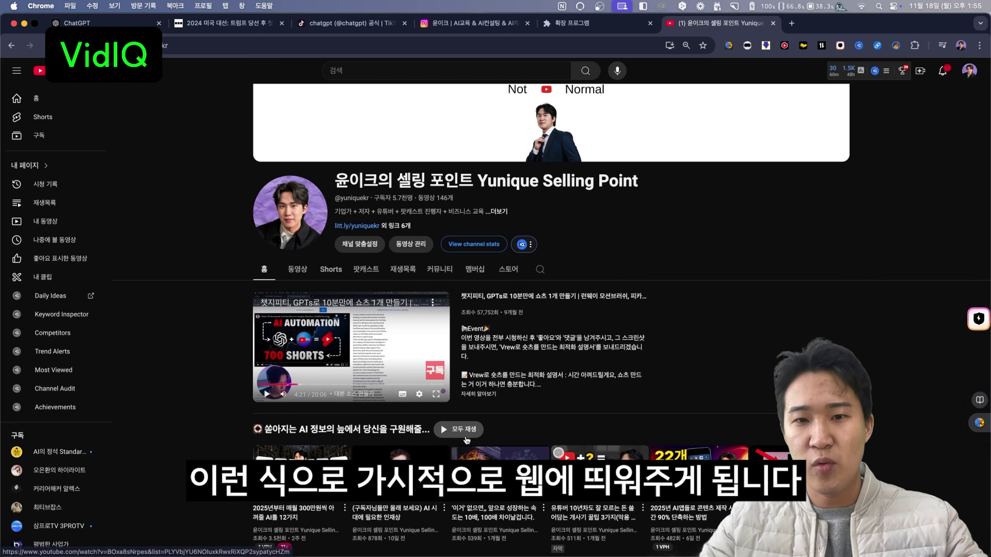
scroll(467, 441, down, 2)
scroll(423, 304, up, 3)
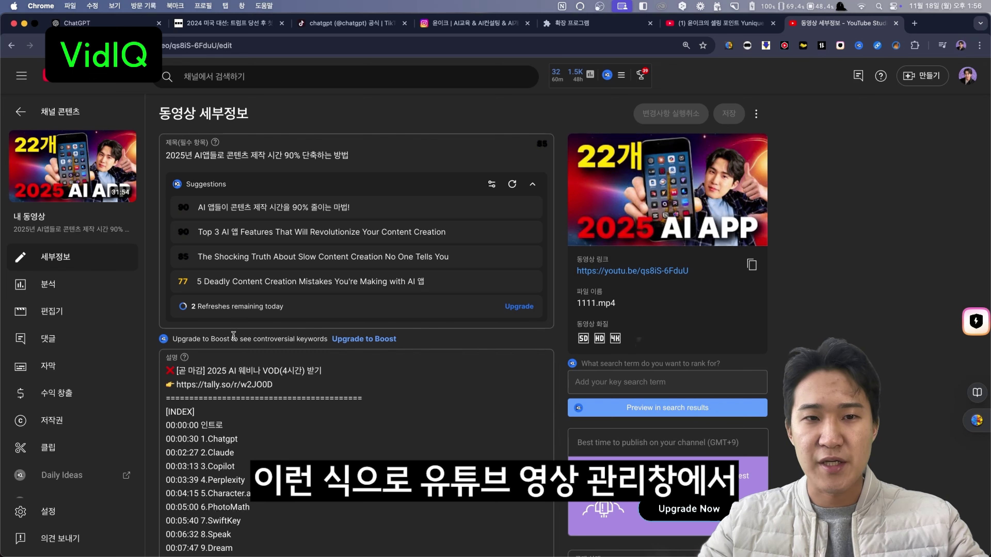
- On the video's 동영상 세부정보 page, compare the vidIQ SEO Score breakdown with the Checklist and look through the remaining settings
scroll(387, 360, down, 10)
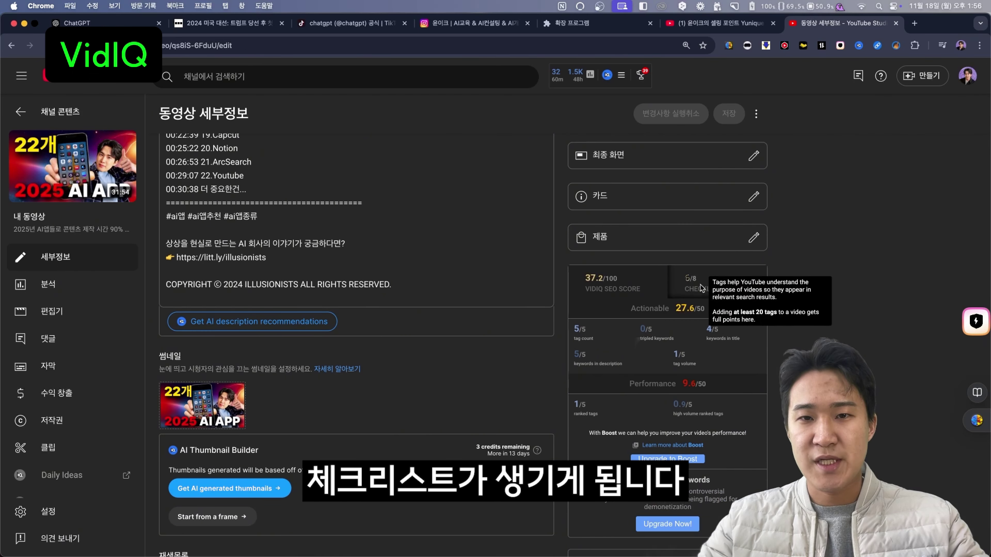
click(698, 287)
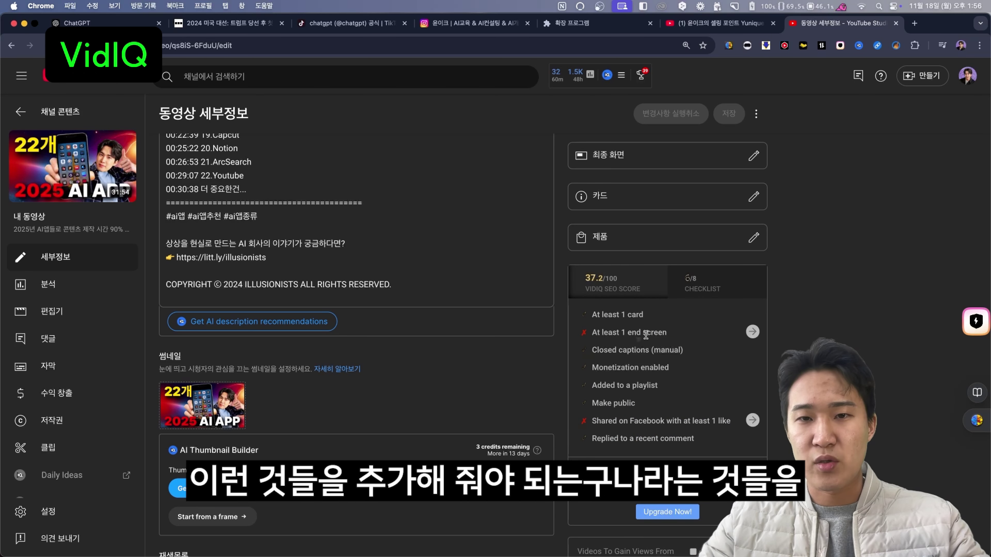
click(613, 291)
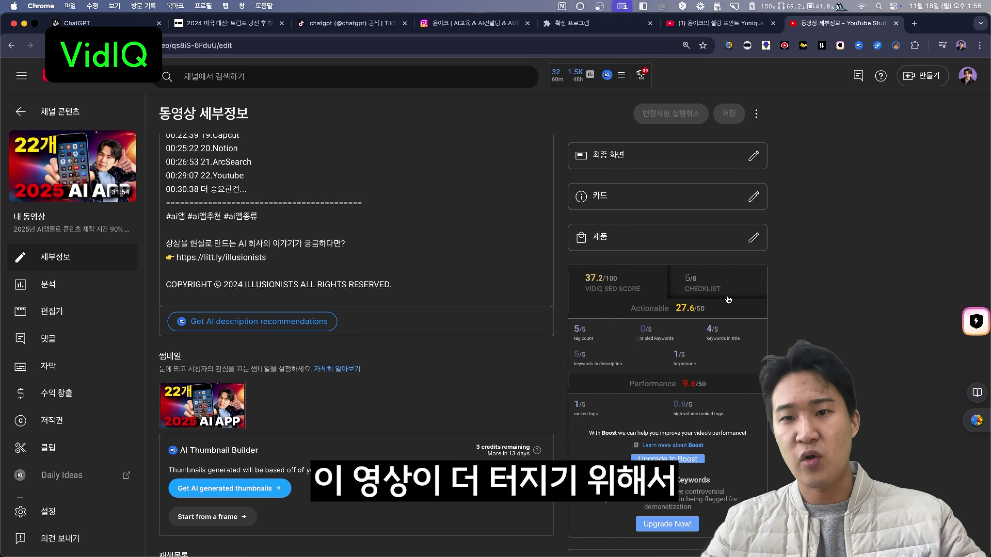
click(712, 293)
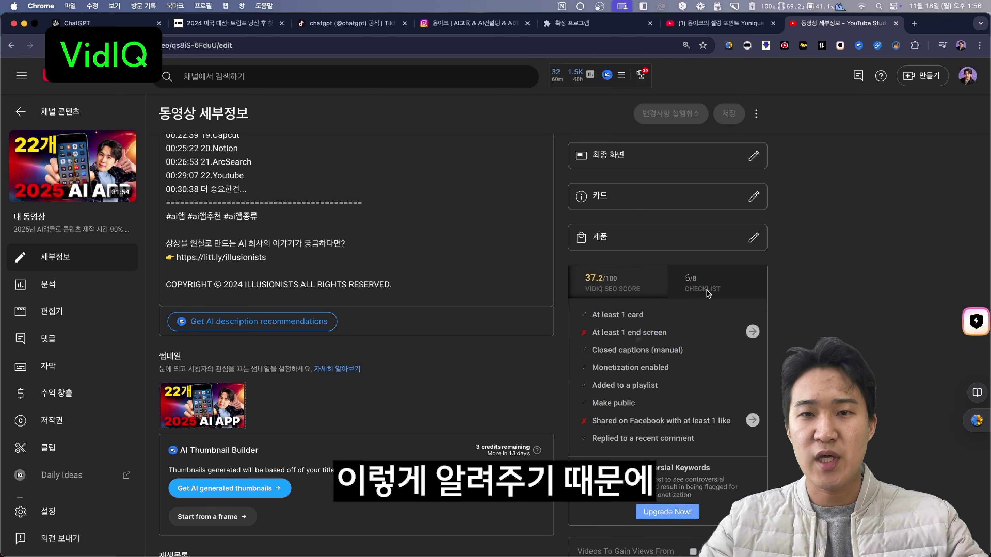
click(645, 294)
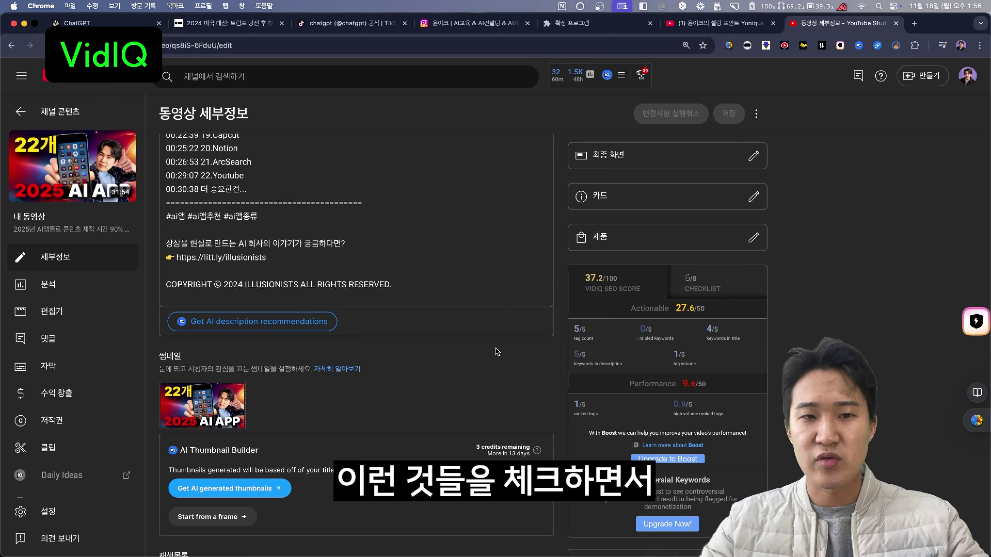
scroll(497, 351, down, 7)
scroll(496, 351, down, 7)
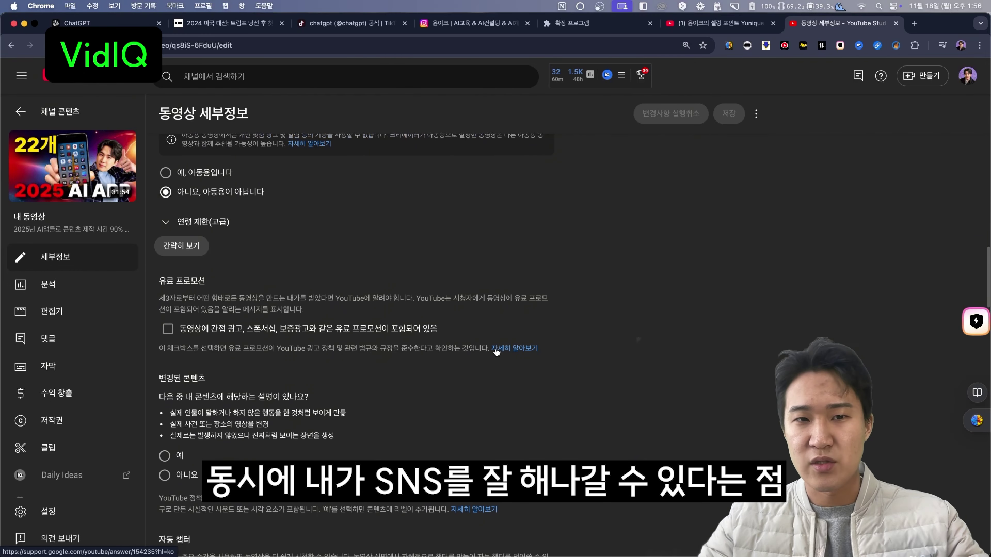
scroll(497, 352, down, 7)
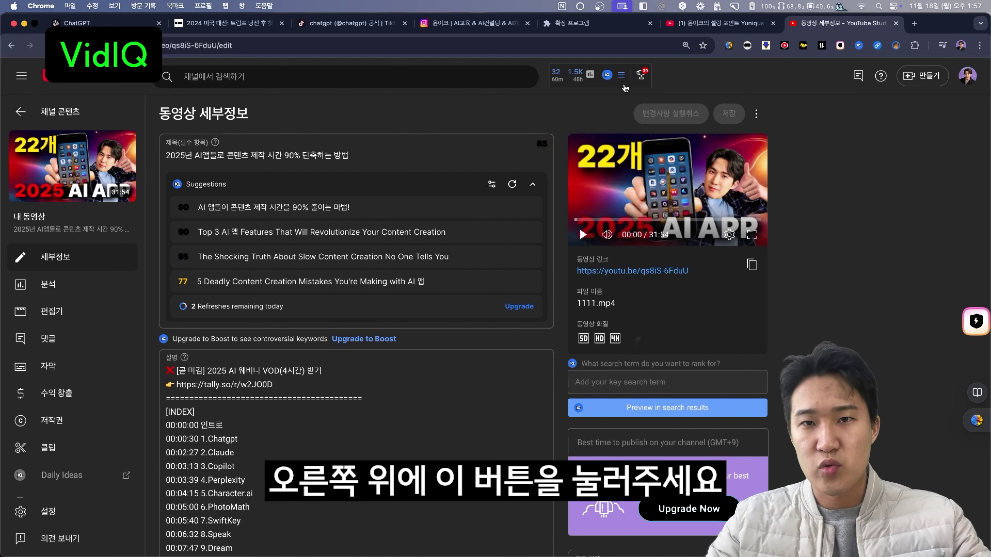
- Search vidIQ's Keyword Inspector for "ai 앱 추천" and examine the search volume, competition and overall score of the keywords
click(622, 76)
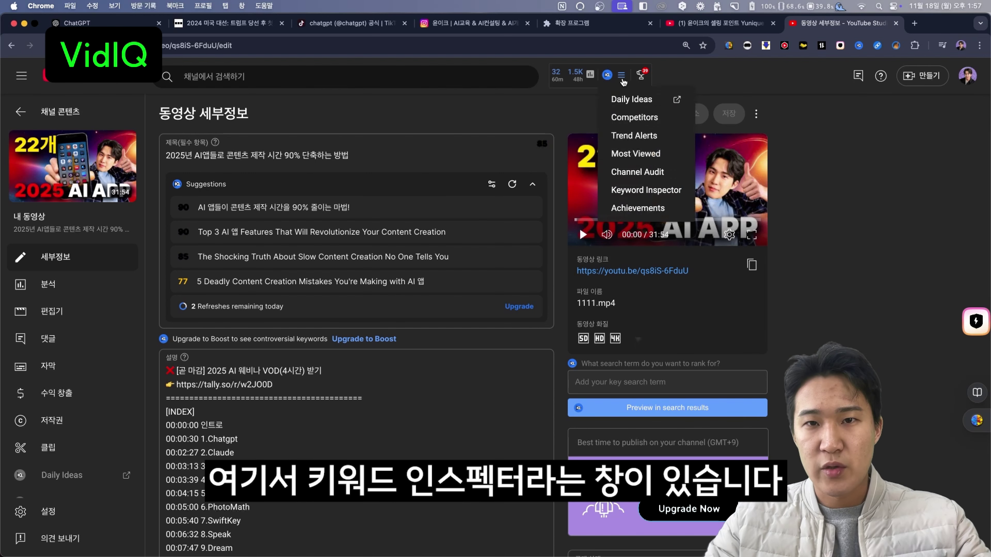
click(635, 191)
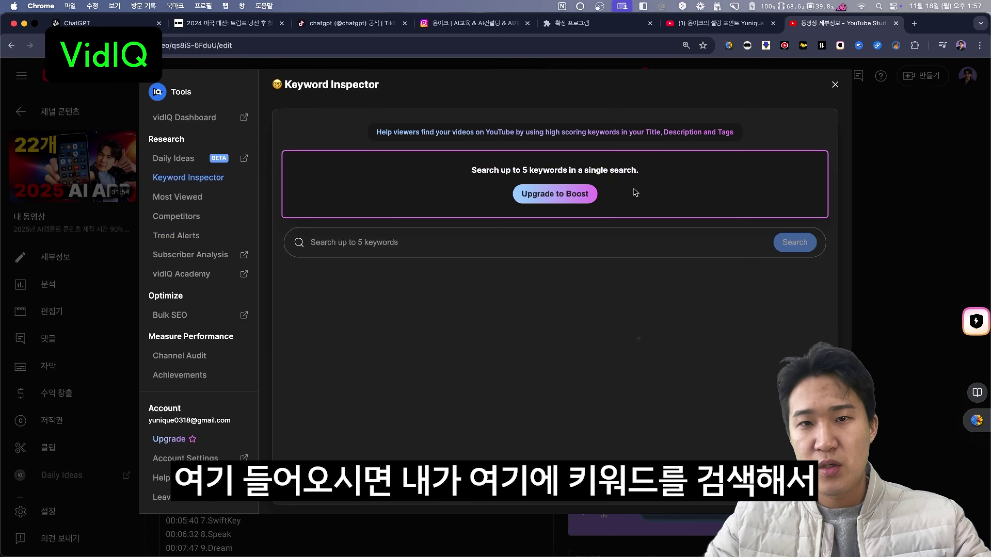
click(352, 245)
text(ai 앱 추천)
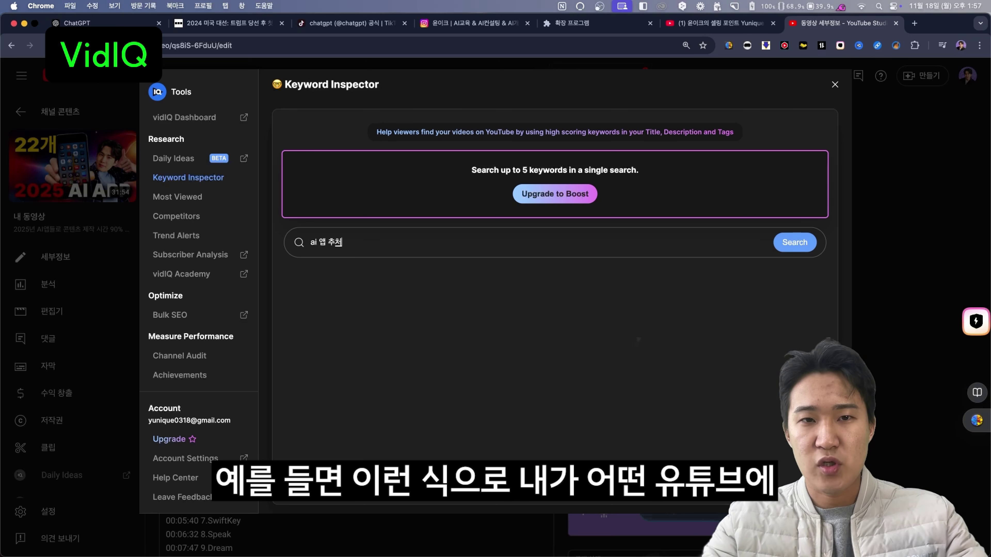
key(Return)
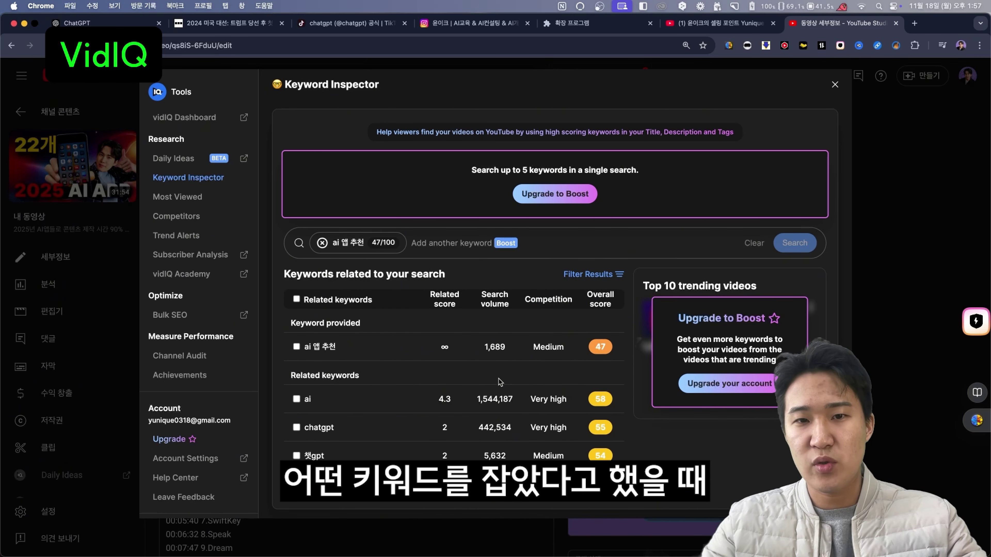
scroll(500, 382, down, 2)
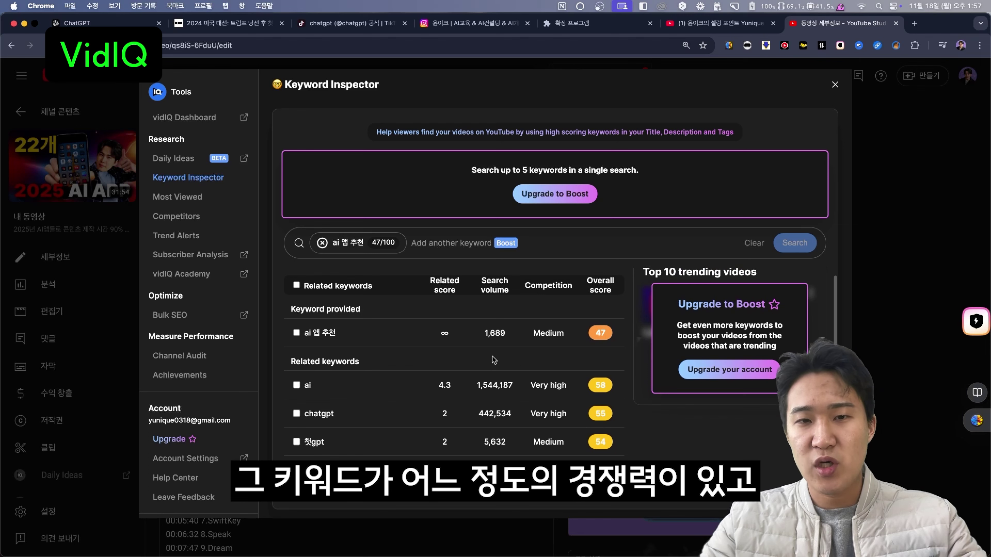
scroll(494, 360, up, 2)
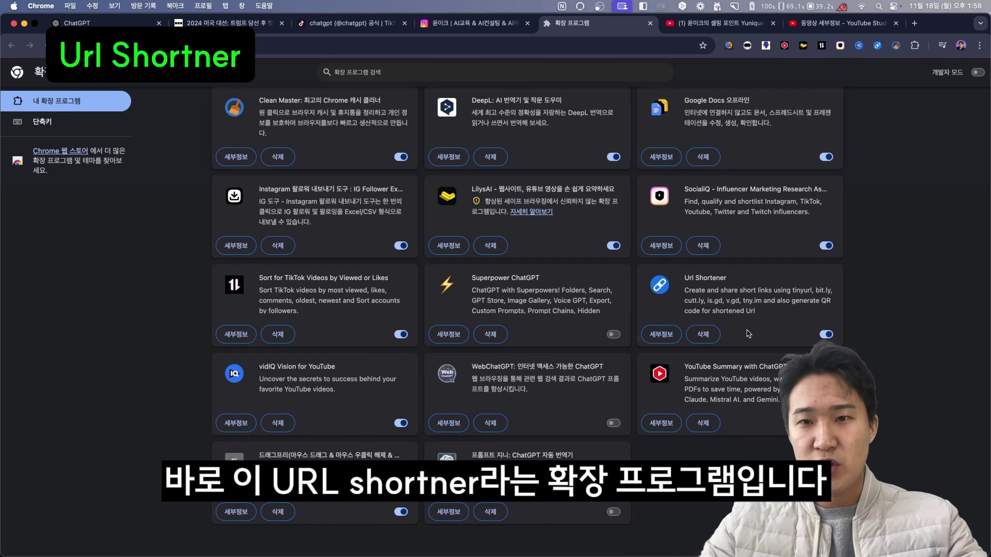
- Highlight the Url Shortener description in the installed extensions list, then clear the selection
drag(686, 290, 748, 310)
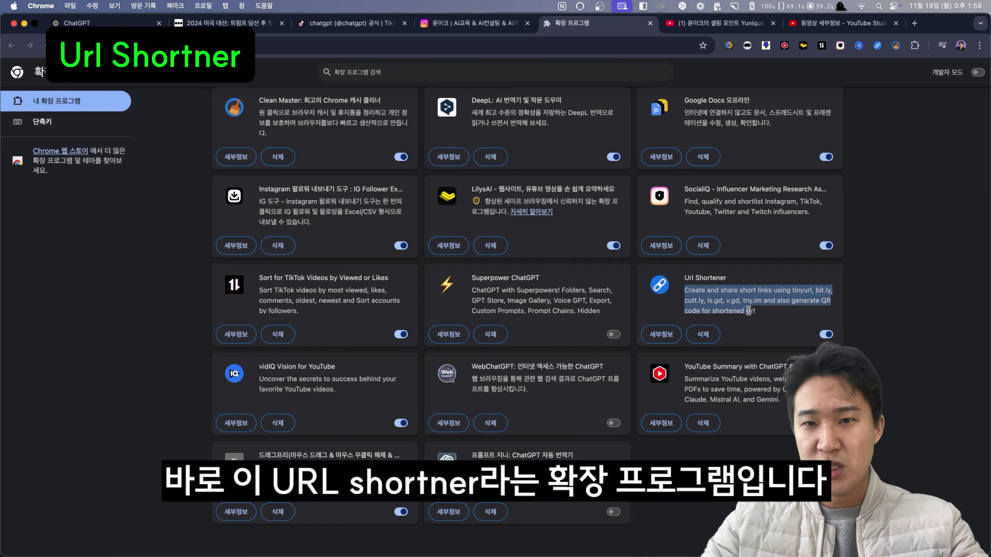
click(764, 315)
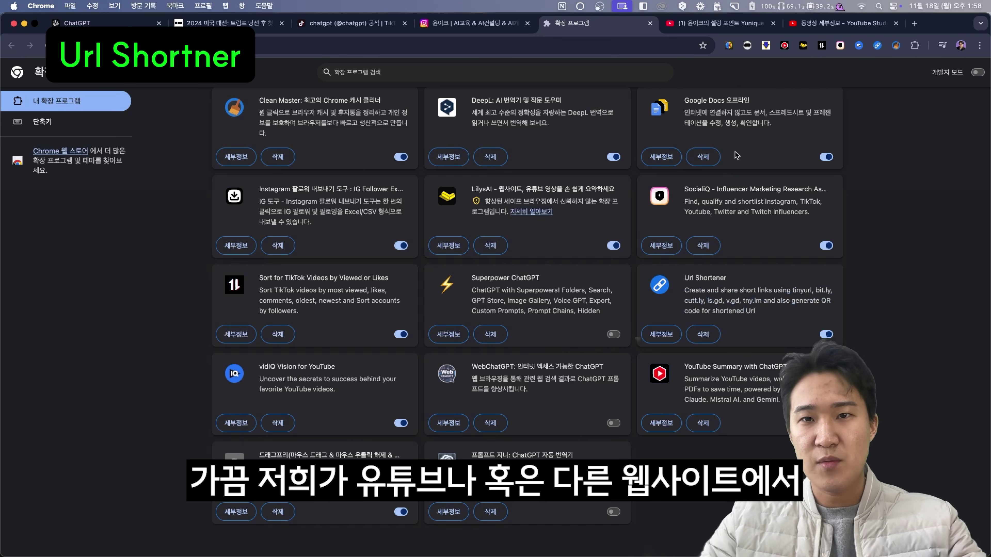
- Open the YouTube channel's video "2025년부터 매월 300만원씩 아껴줄 AI툴 12가지" and copy its share link
click(734, 26)
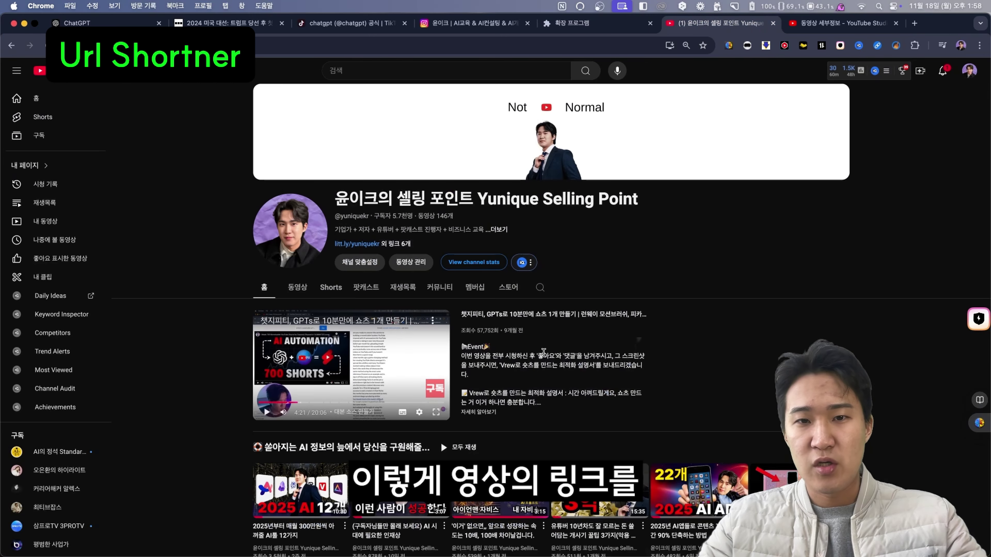
scroll(463, 422, down, 3)
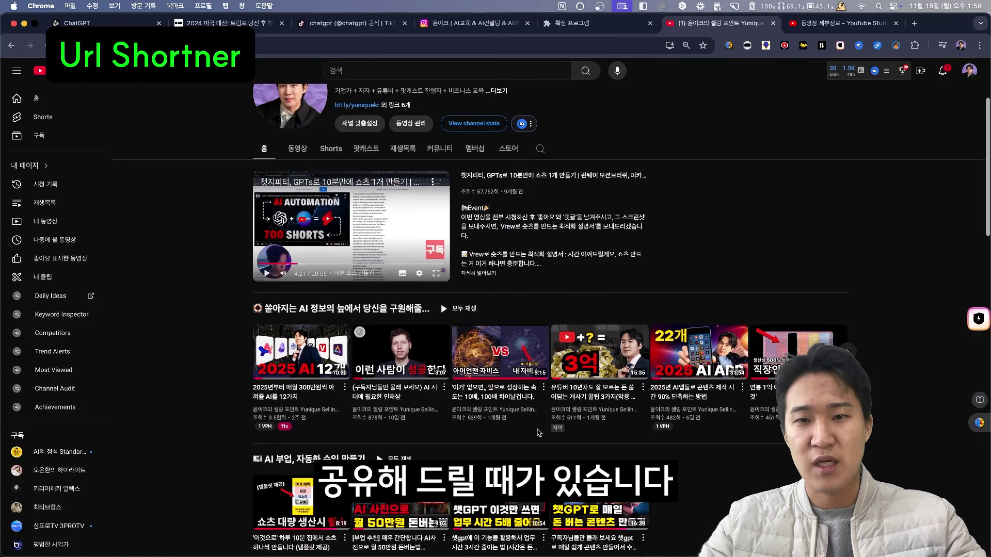
click(336, 367)
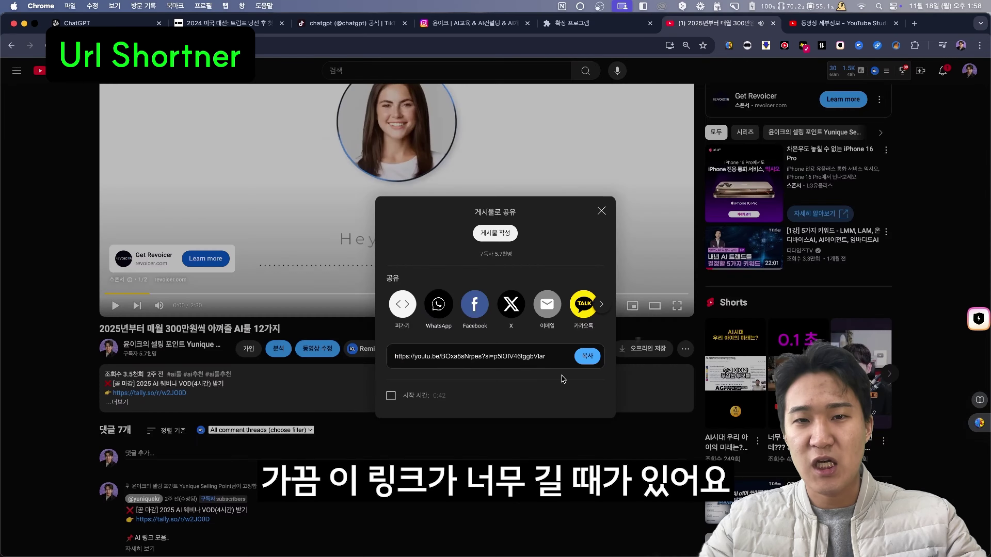
click(582, 361)
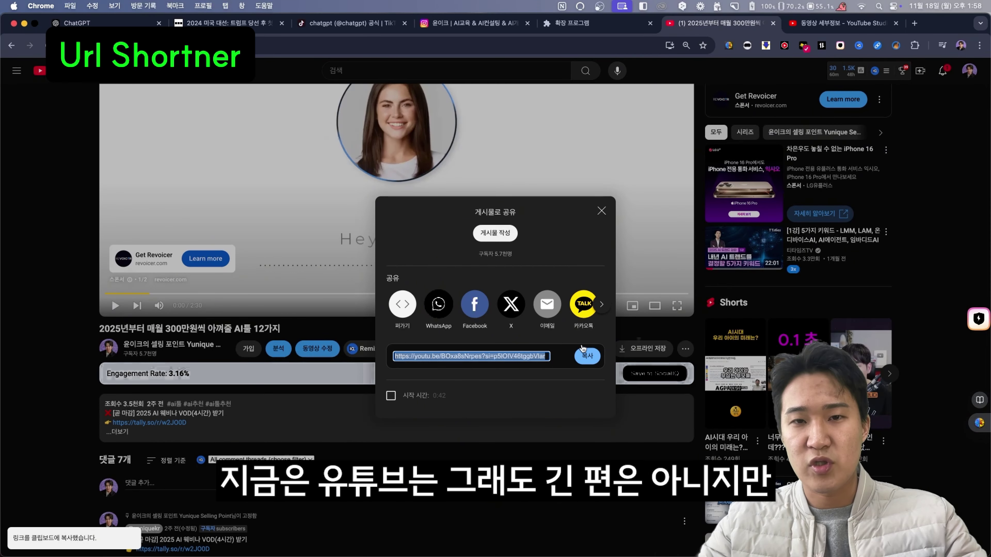
click(601, 212)
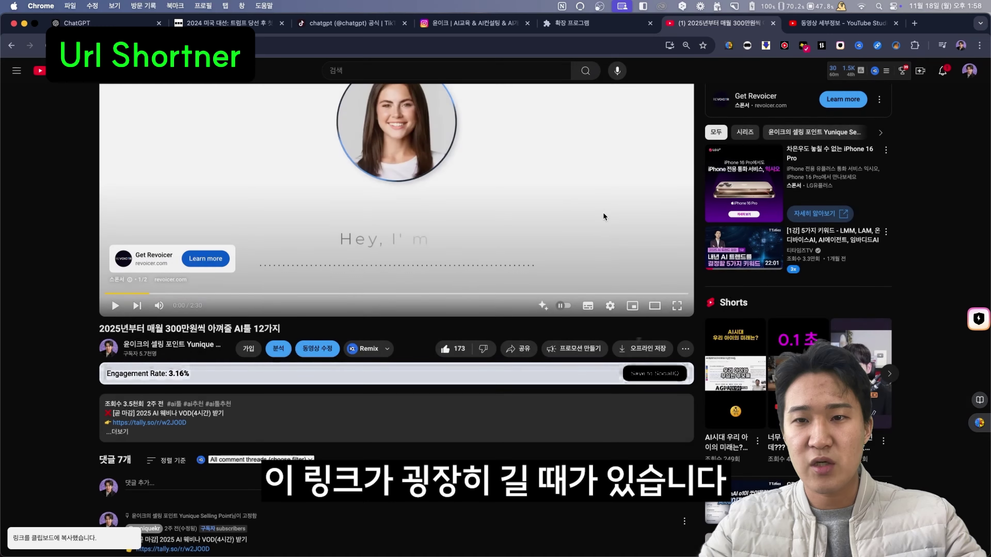
- Shorten the BBC News 코리아 article's URL with the Url Shortener extension and select the shortened link
click(250, 23)
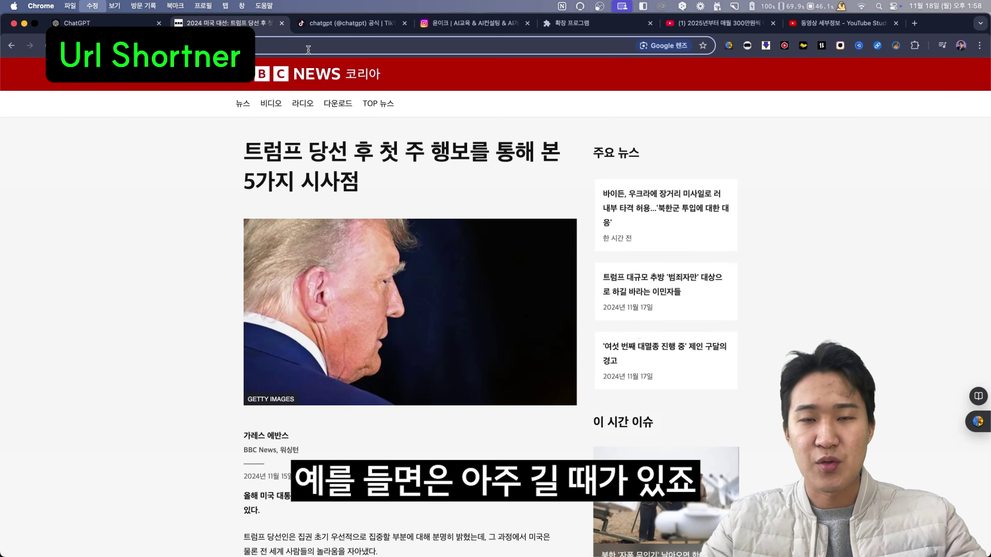
click(878, 46)
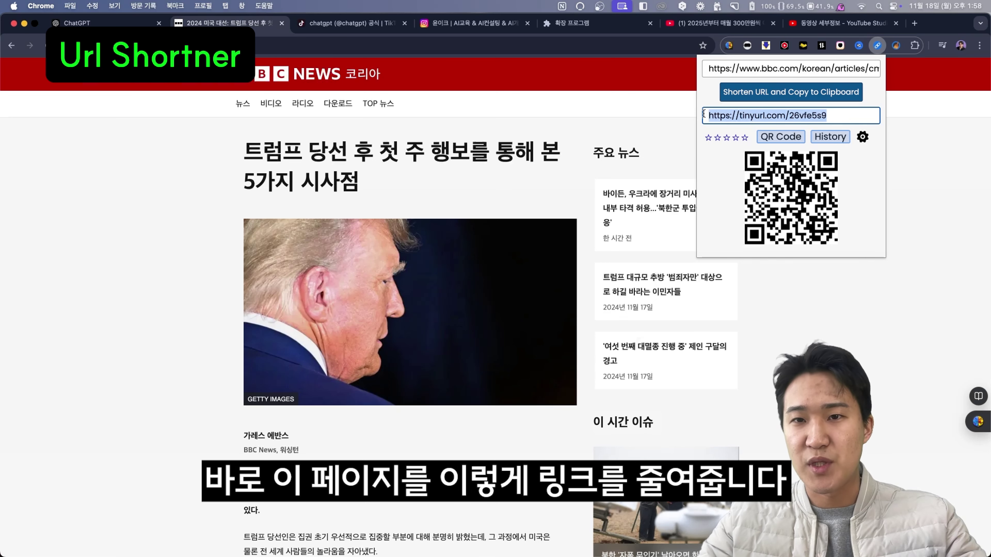
drag(826, 115, 707, 113)
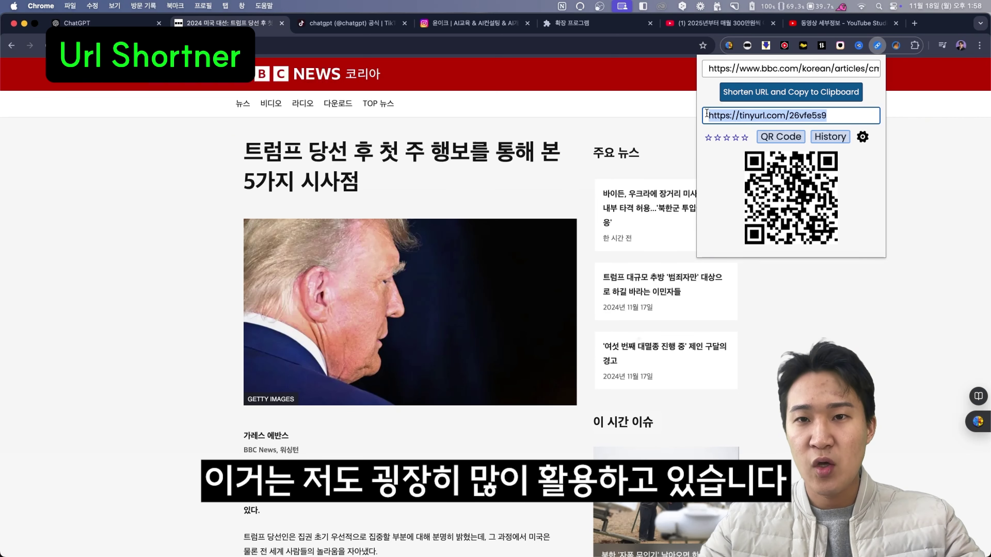
click(819, 119)
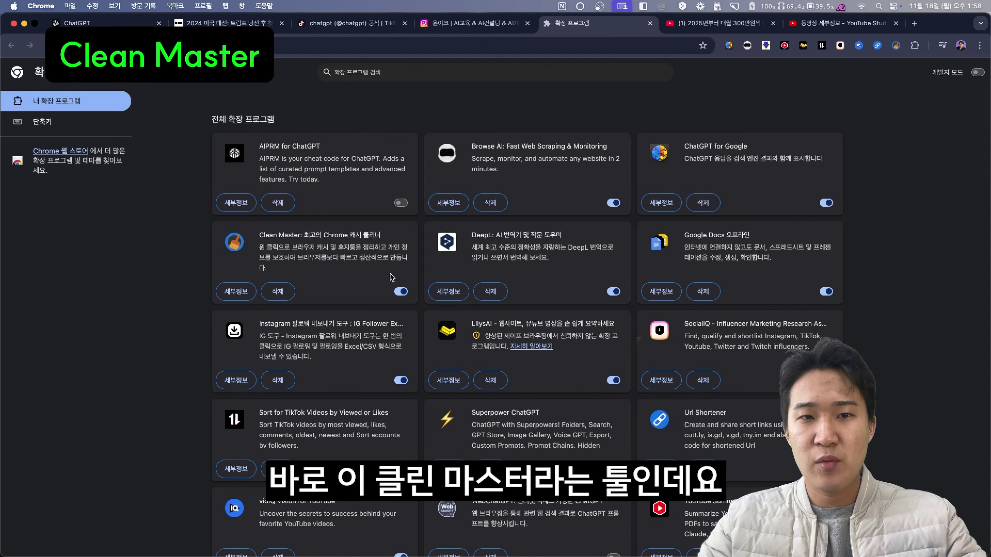
- Highlight the Clean Master title in the installed extensions list, then clear the selection
drag(258, 236, 389, 241)
click(397, 240)
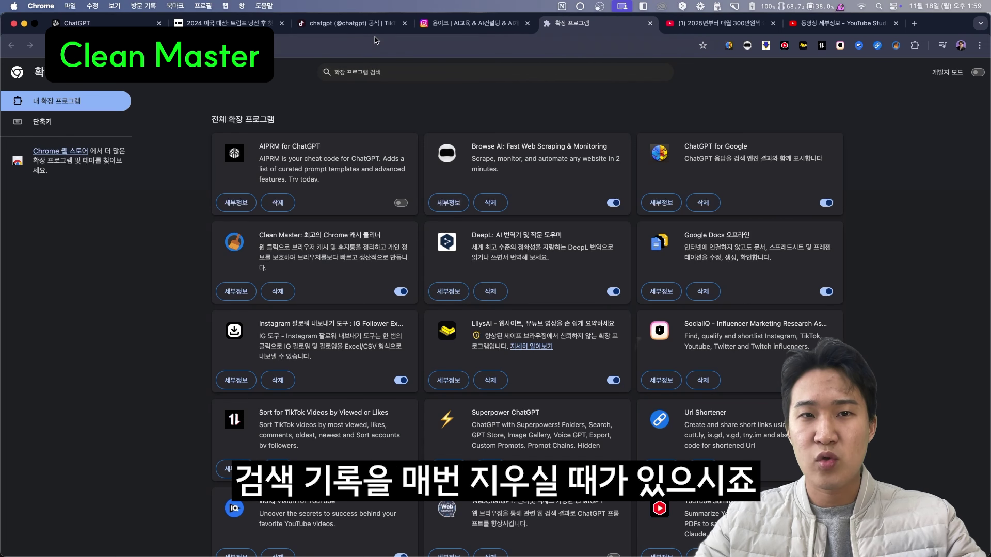
- Open Chrome's 인터넷 사용 기록 삭제 dialog, review its basic deletion options, and dismiss it without deleting data
click(392, 24)
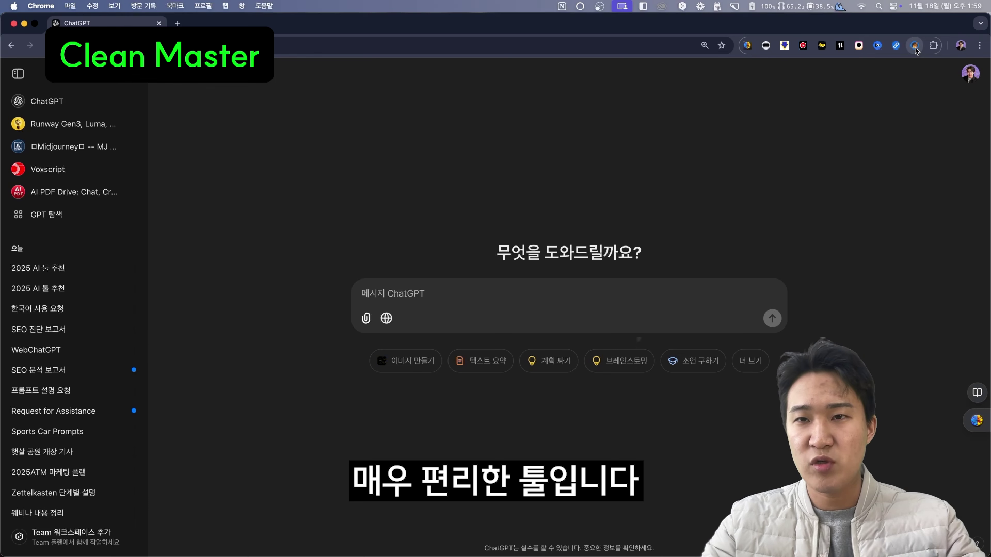
click(979, 46)
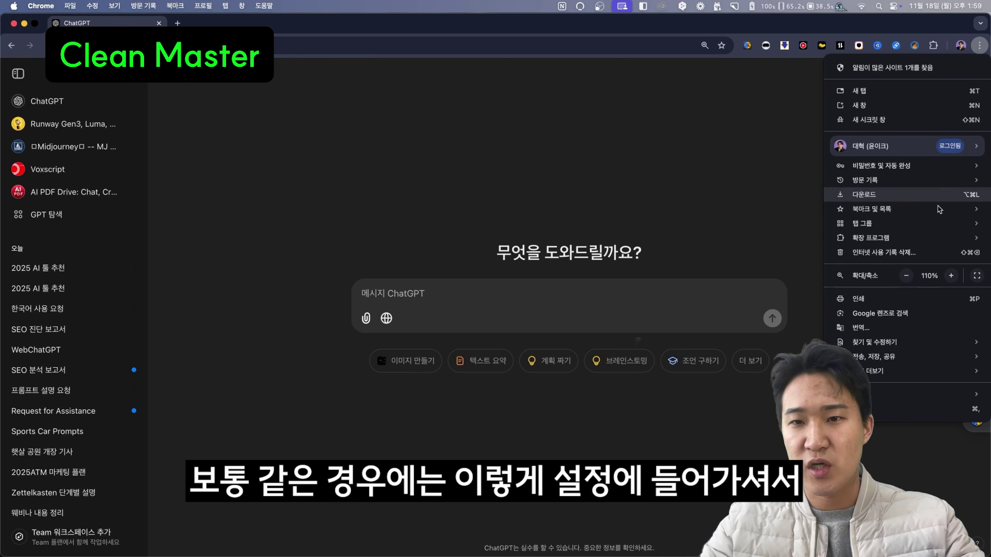
click(885, 252)
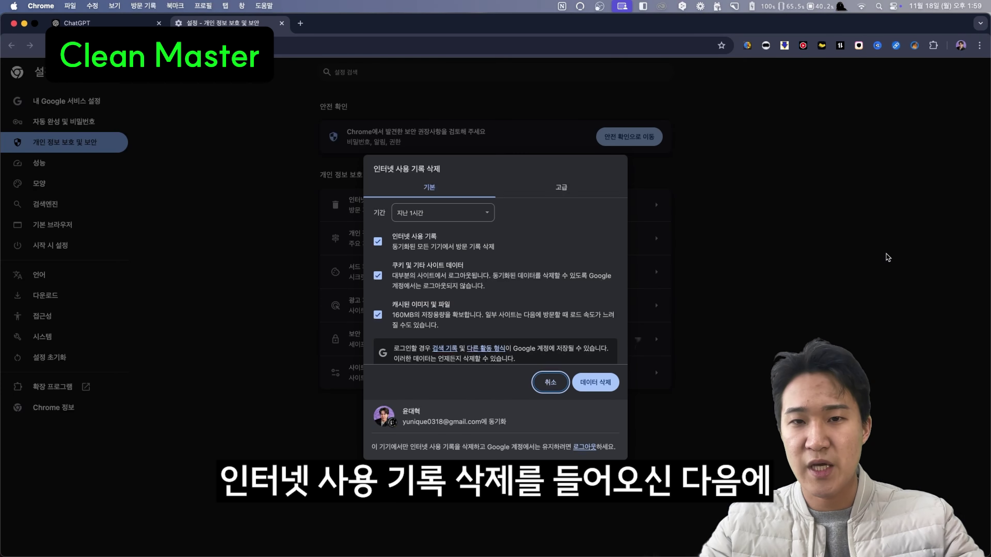
scroll(458, 292, down, 1)
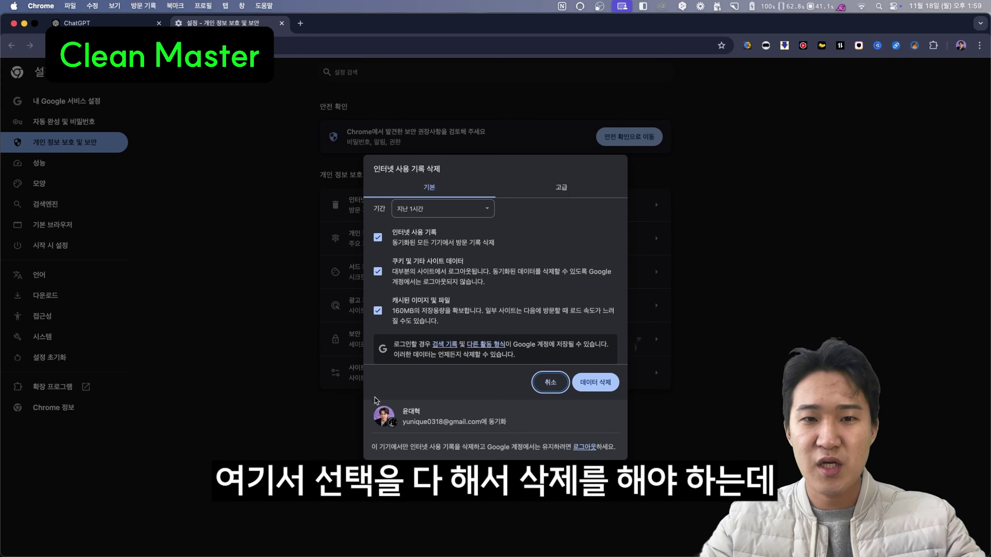
click(550, 382)
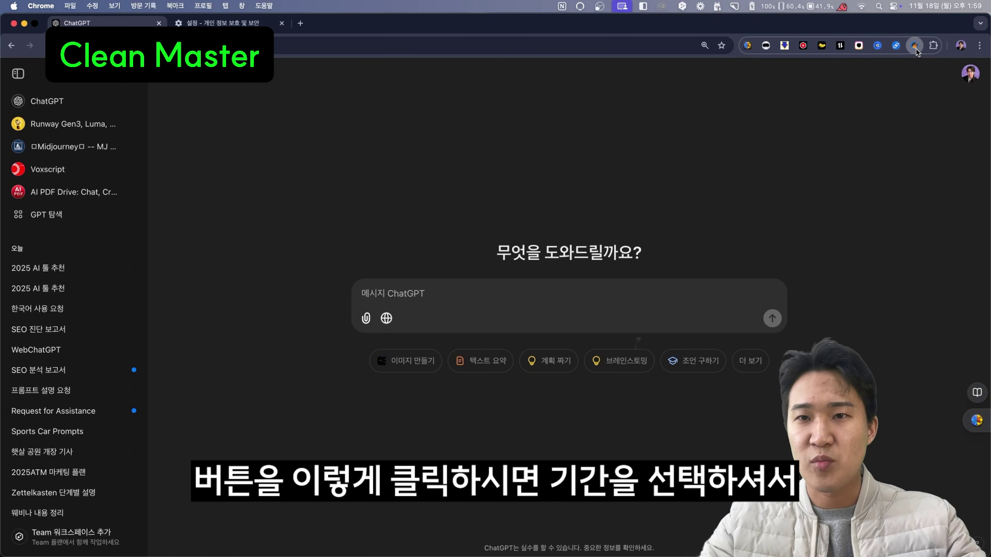
- Clean the browser data with the Clean Master extension, using 지난주 (last week) as the period
click(914, 46)
click(860, 110)
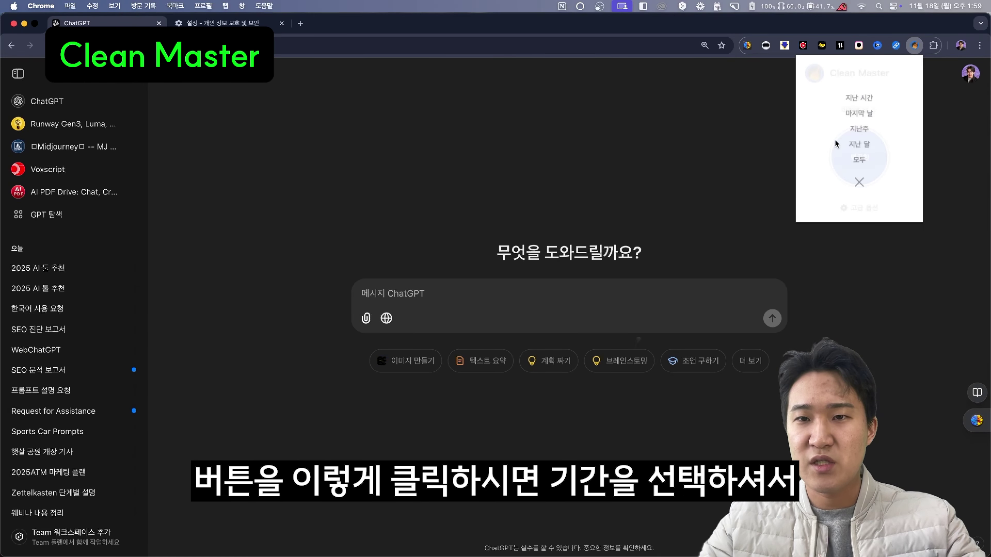
click(859, 128)
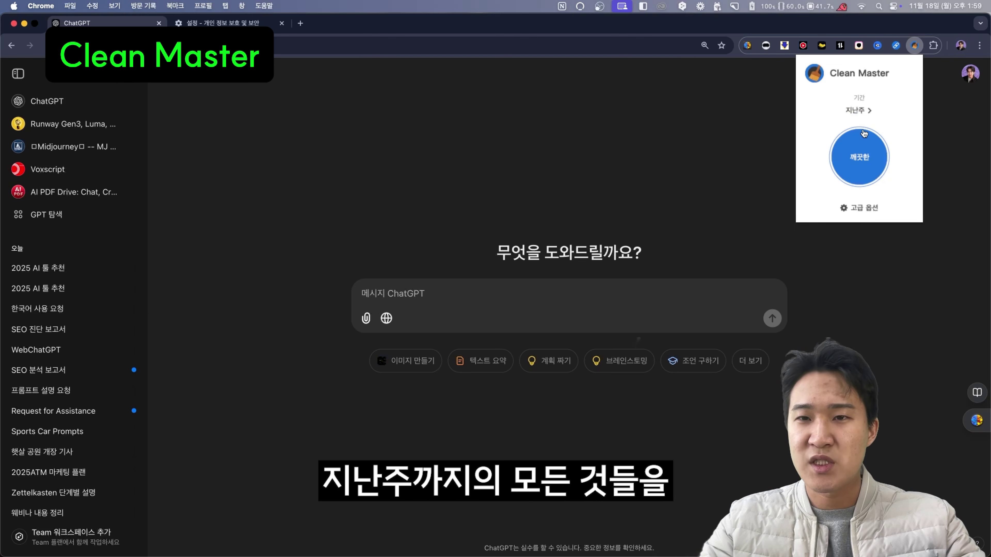
click(860, 161)
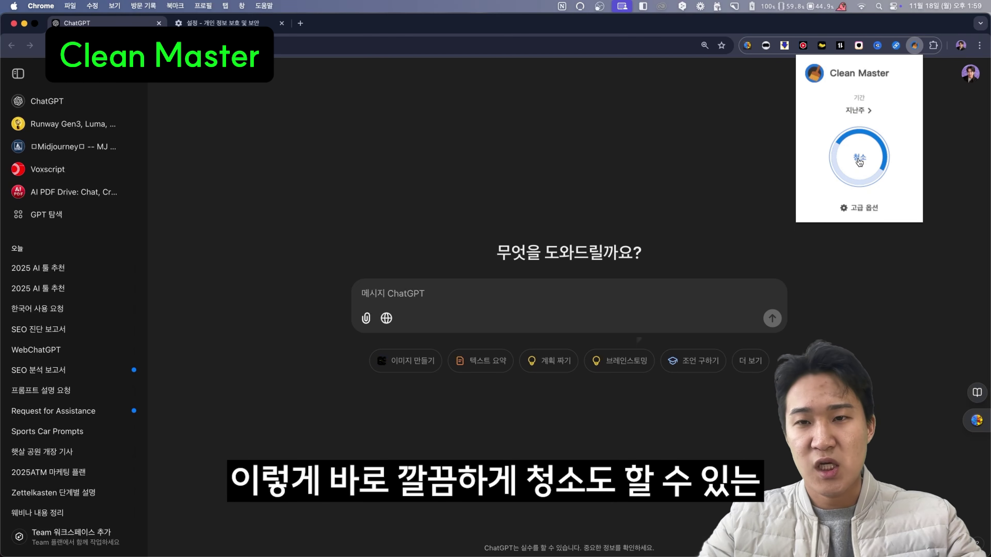